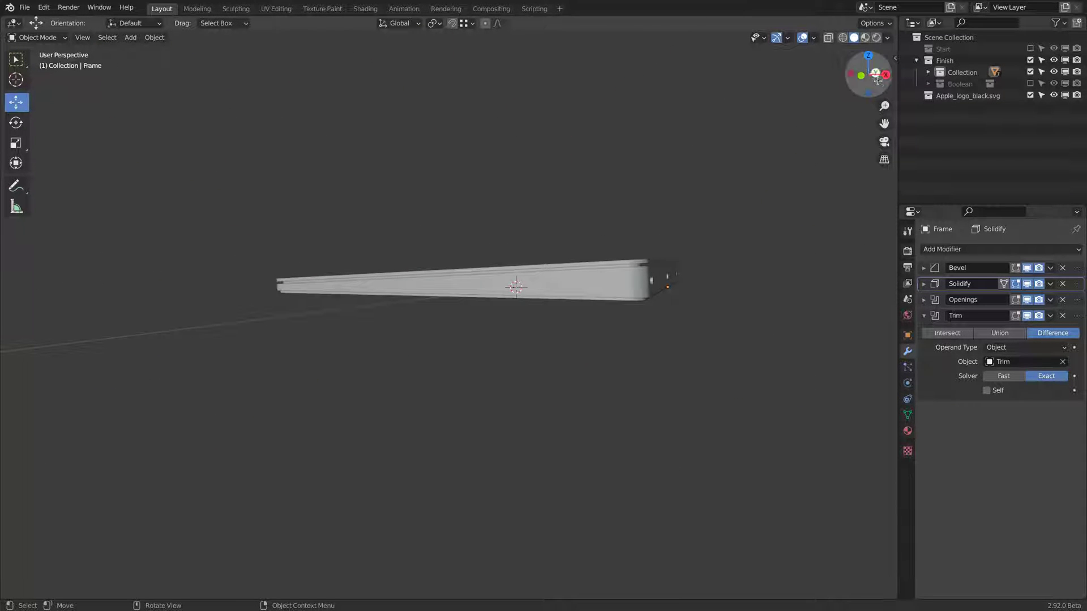
- Examine the finished trackpad model's side profile, underside feet and rear ports from several angles
click(860, 77)
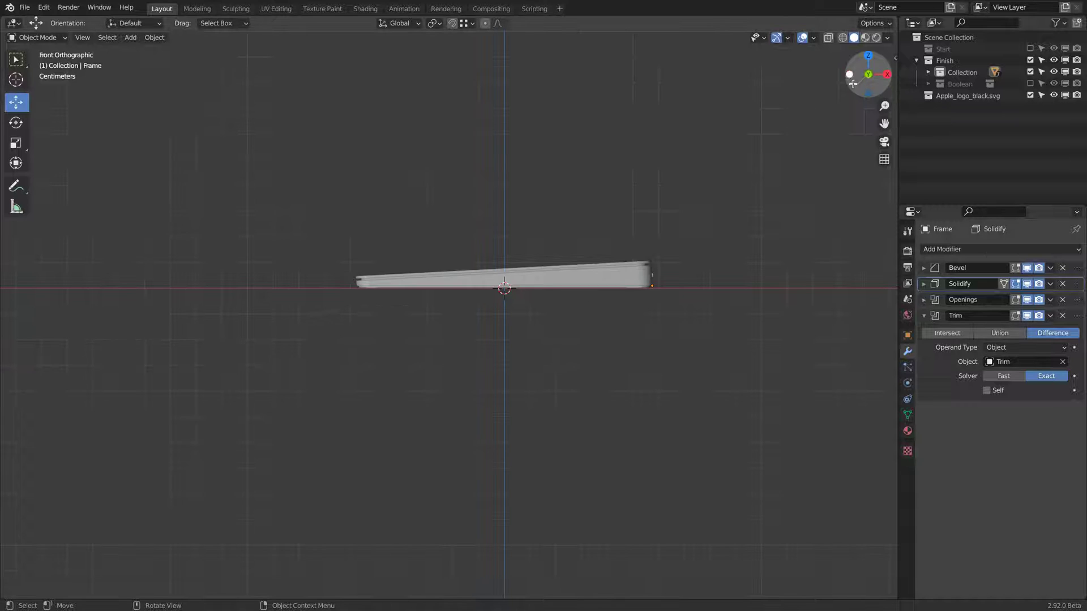
scroll(652, 241, up, 5)
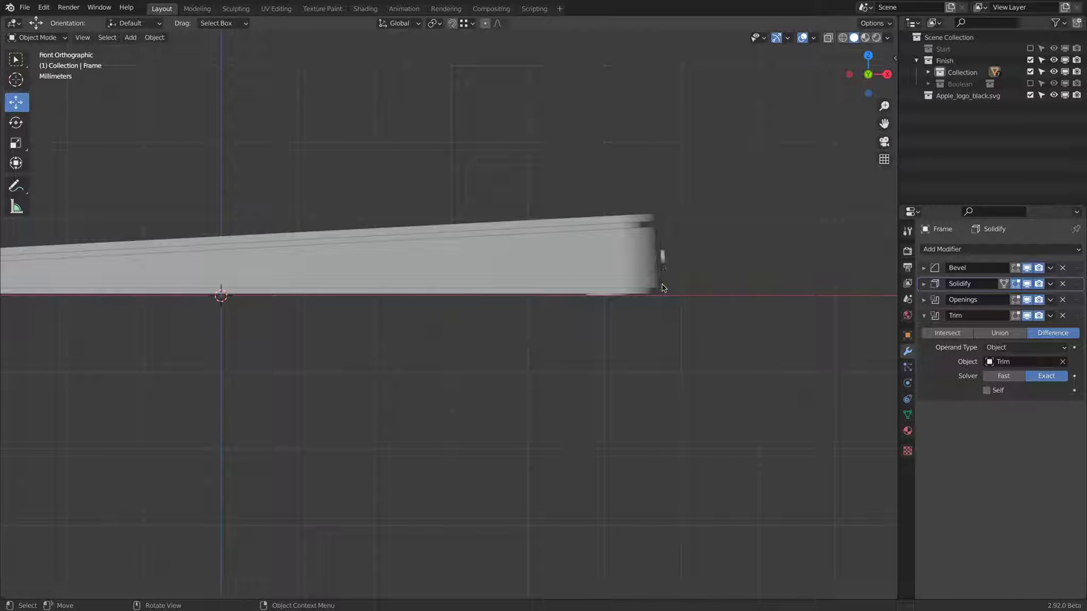
scroll(642, 263, down, 1)
shift+middle_drag(557, 253, 761, 247)
middle_drag(127, 283, 223, 246)
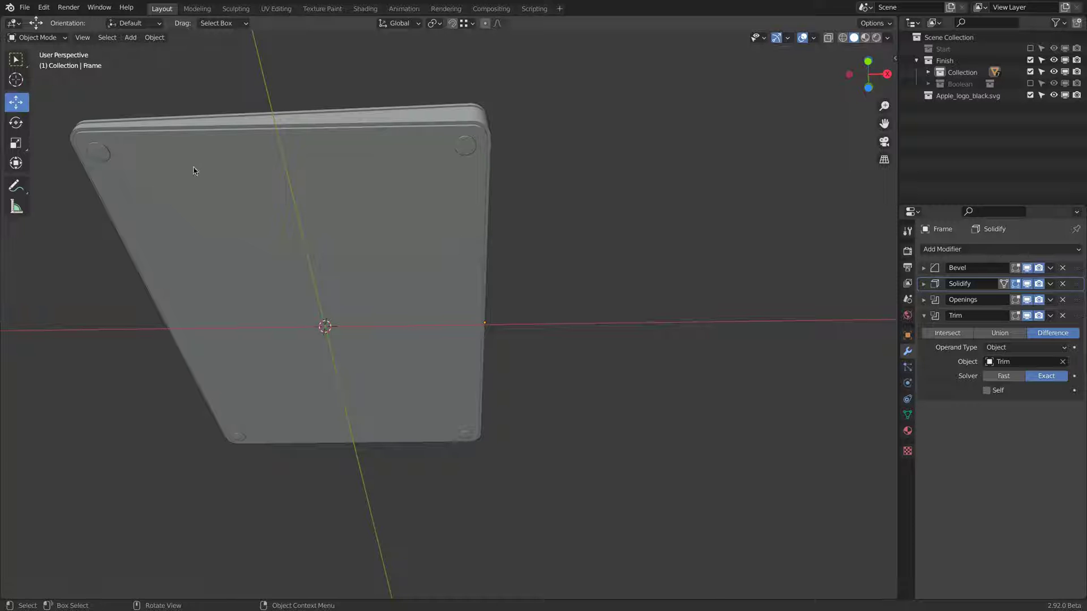
middle_drag(235, 188, 308, 257)
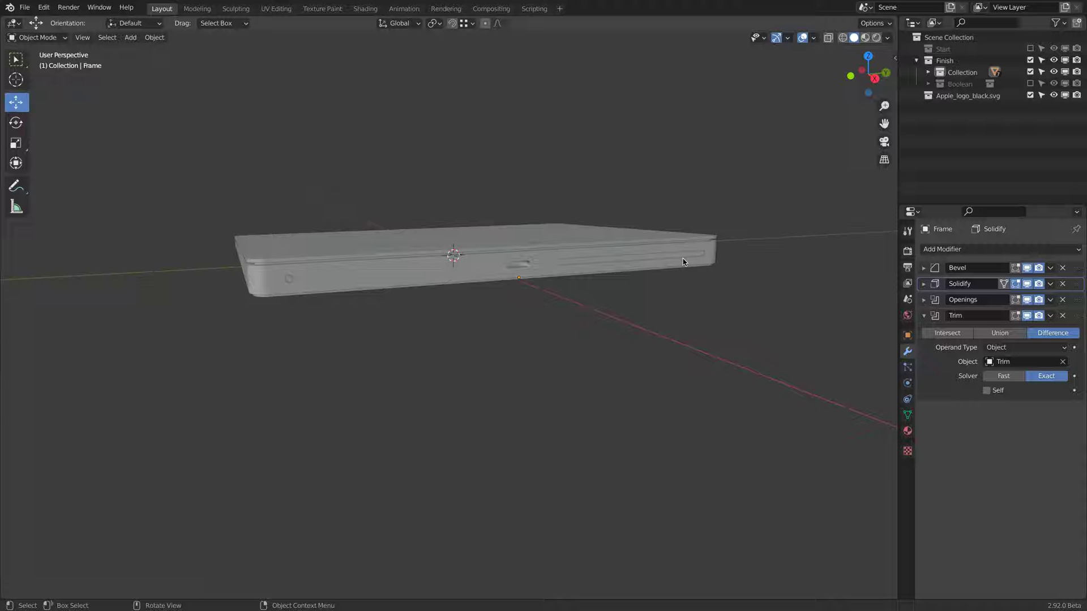
middle_drag(685, 260, 524, 237)
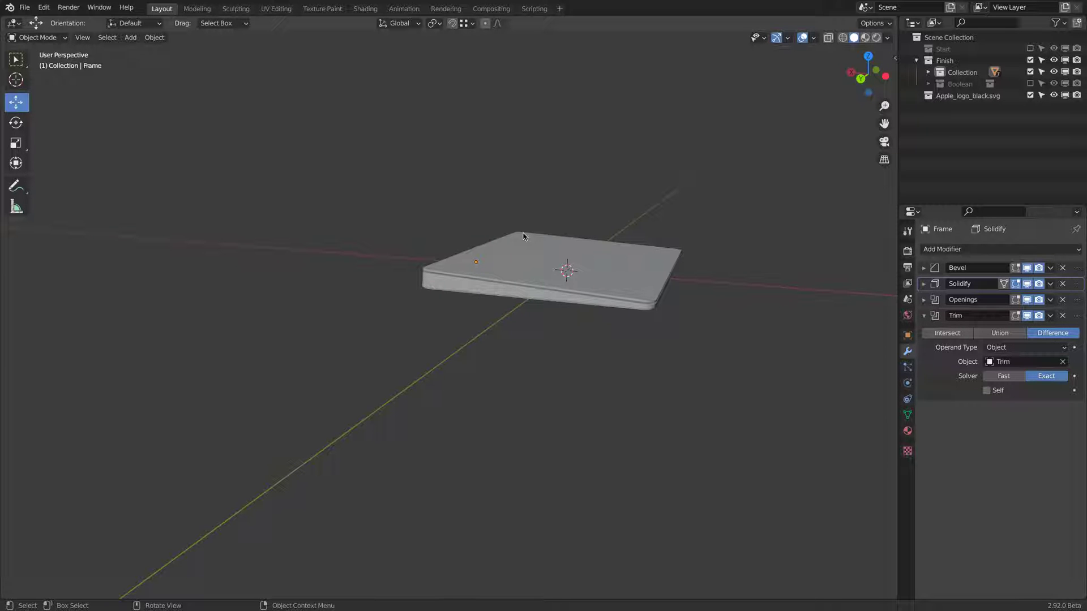
middle_drag(524, 236, 649, 246)
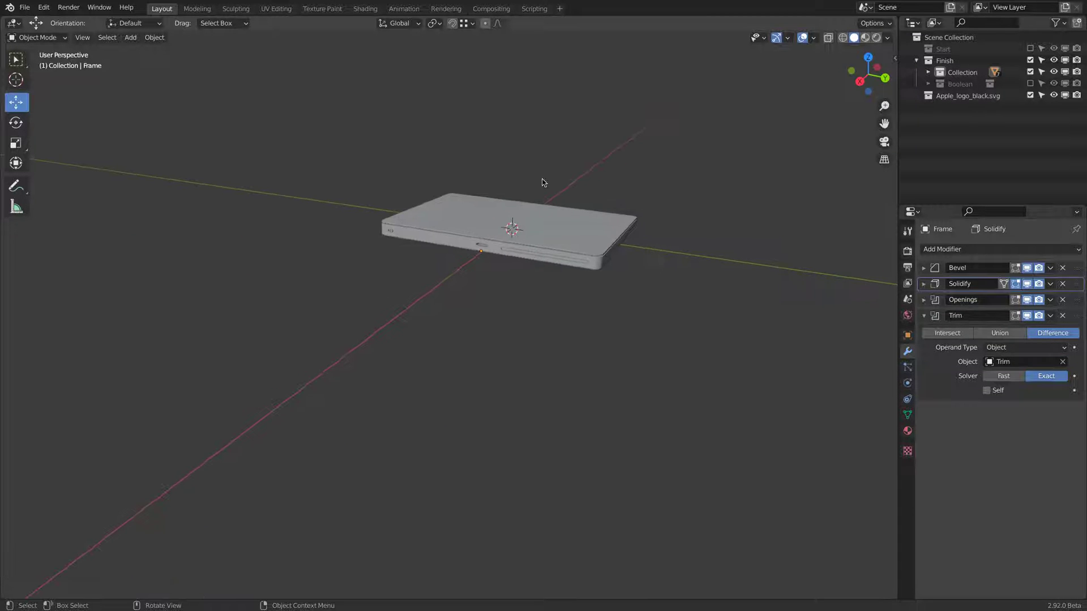
- Start a new General file without saving the changes to the trackpad file
click(25, 9)
mouse_move(35, 23)
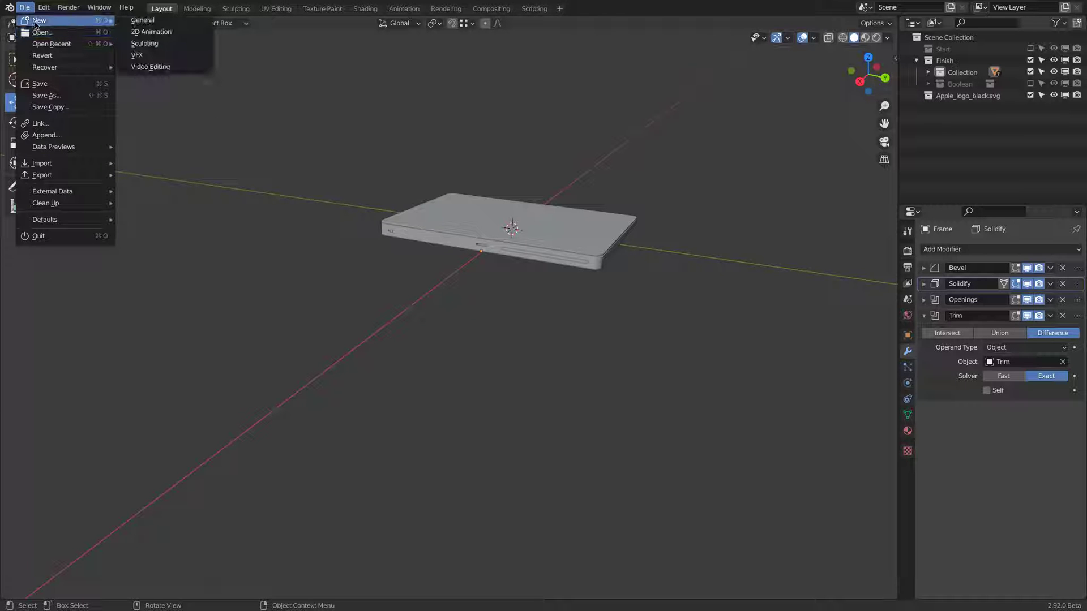
click(162, 23)
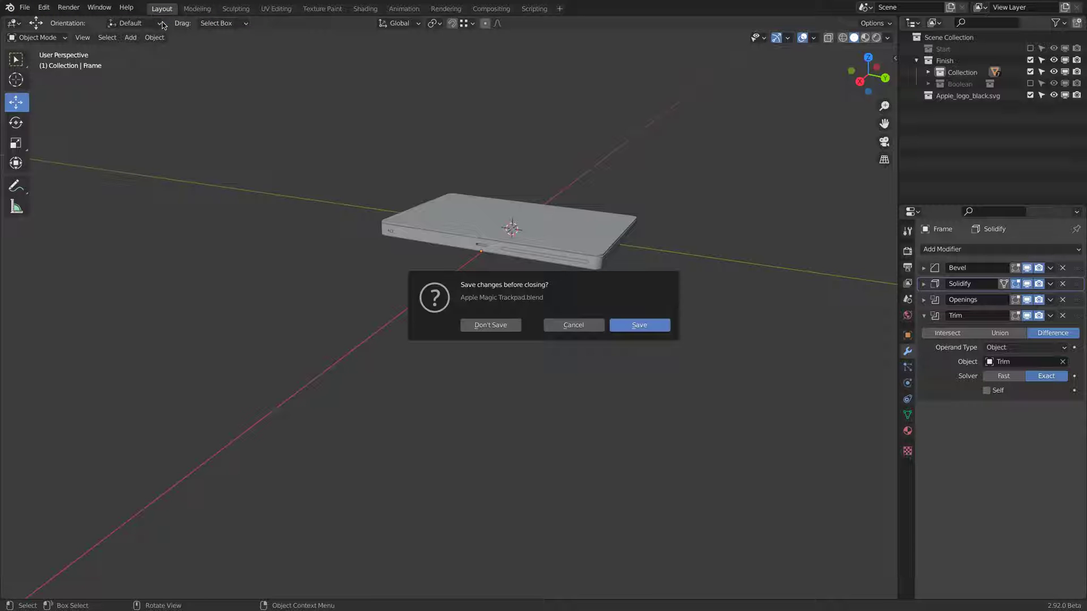
click(510, 327)
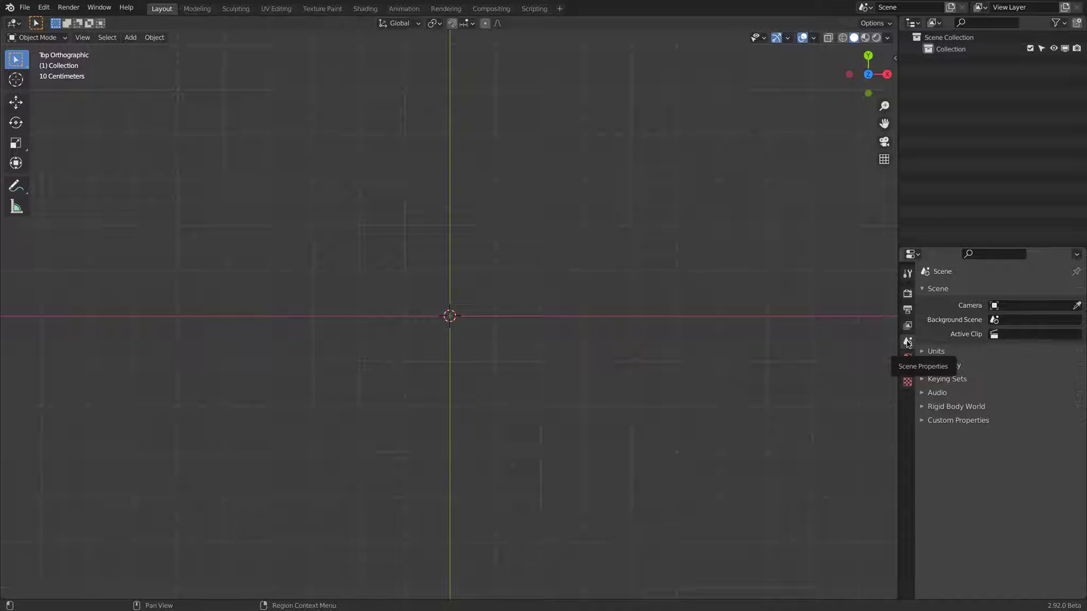
- Set the scene's length unit to millimeters
click(936, 351)
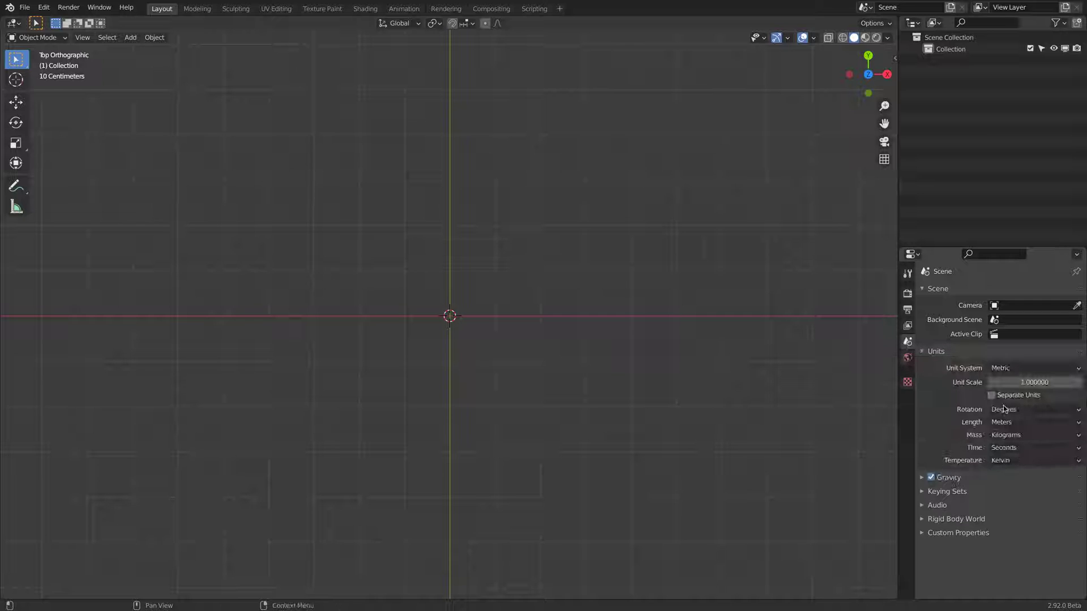
click(1019, 425)
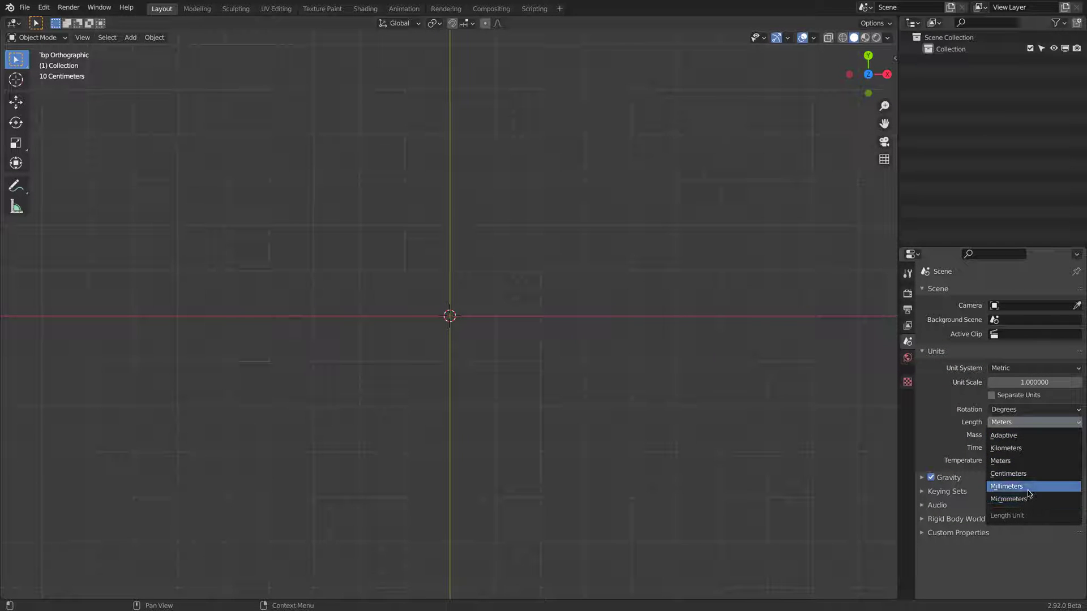
click(1007, 486)
- Set snapping to Vertex and the transform pivot point to Bounding Box Center
click(465, 24)
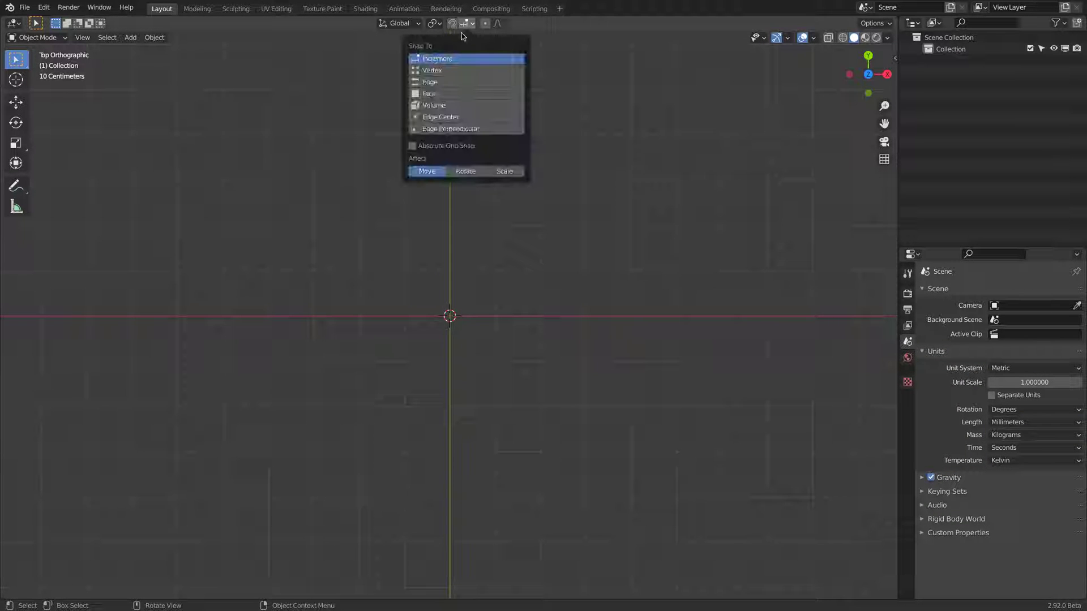
click(447, 72)
click(436, 24)
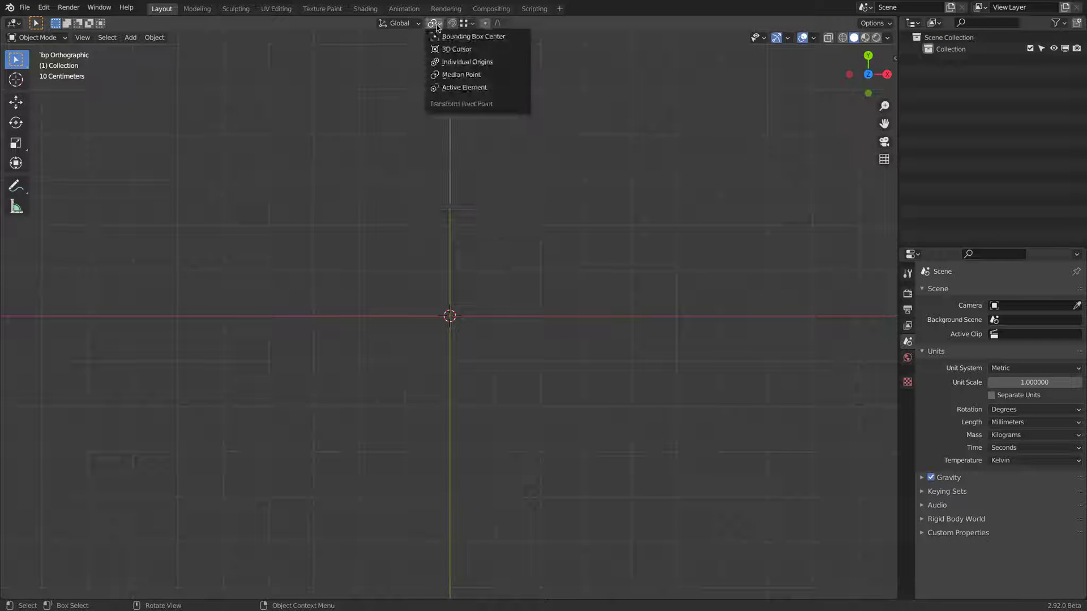
click(436, 23)
click(436, 24)
click(441, 37)
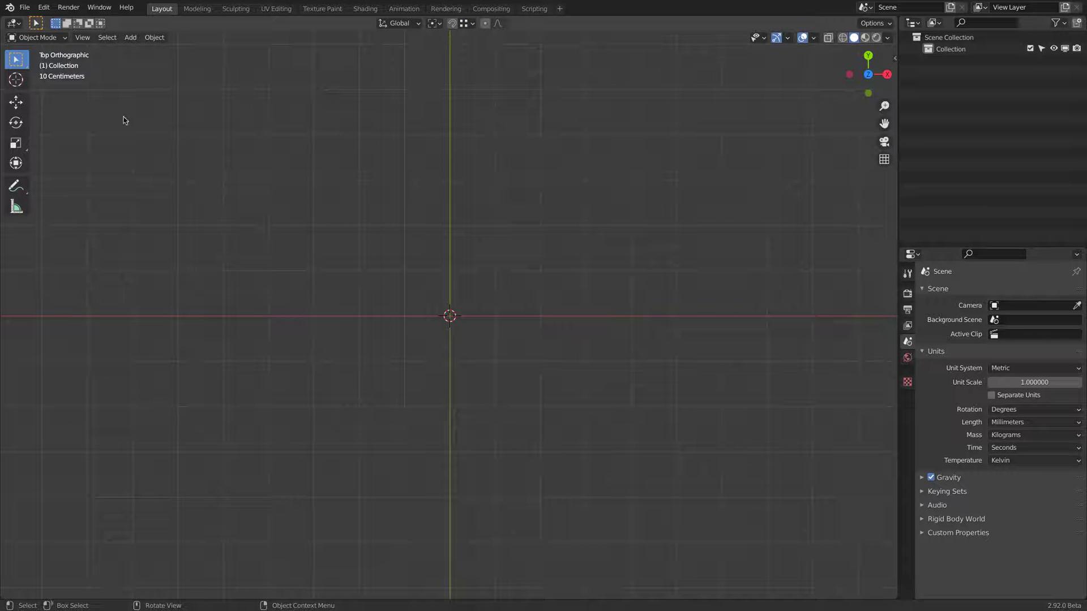
- Add a cube mesh at the world origin
click(128, 41)
mouse_move(137, 50)
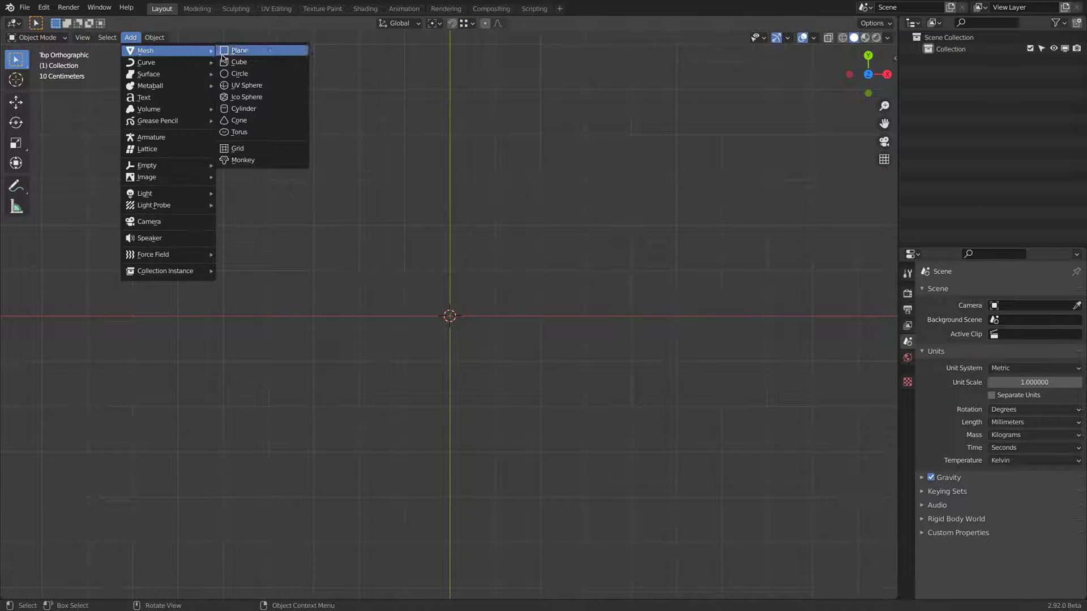
click(256, 64)
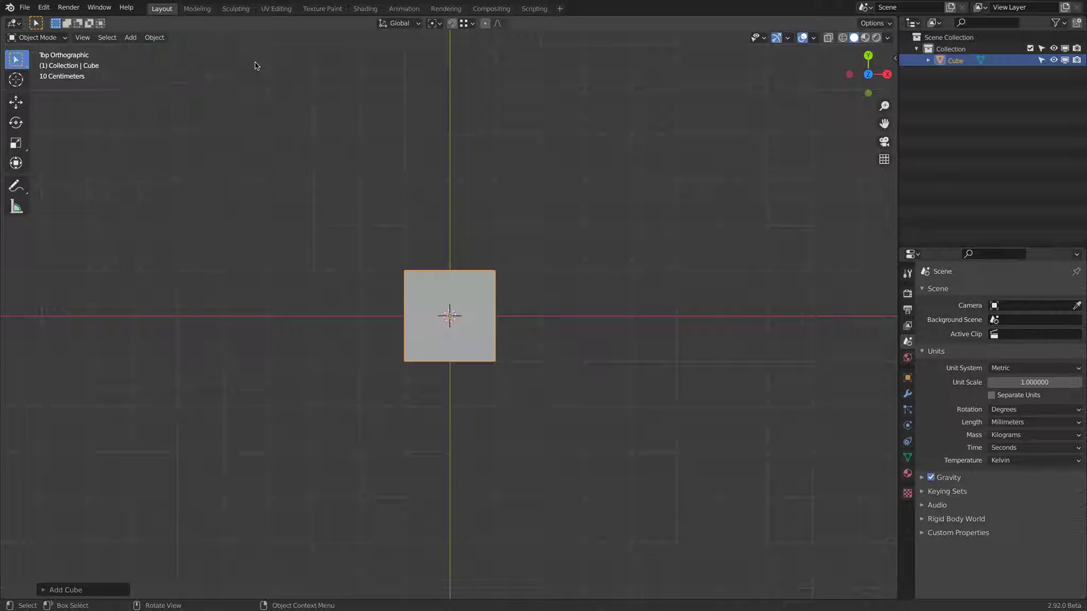
- Set the cube's dimensions to 160 mm in X, 115 mm in Y and 8 mm in Z
click(892, 58)
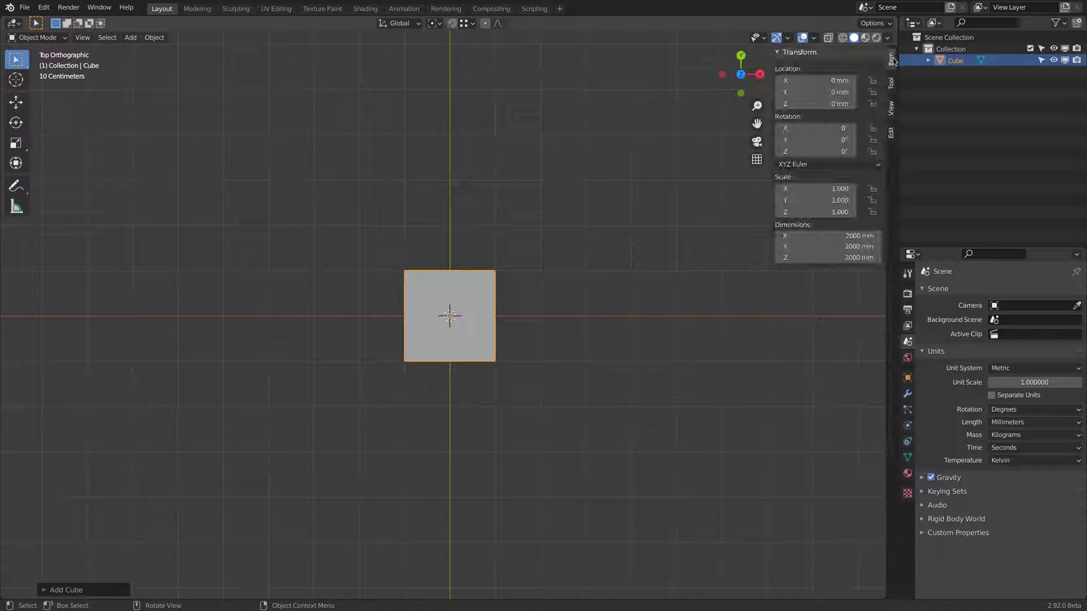
click(831, 238)
text(16)
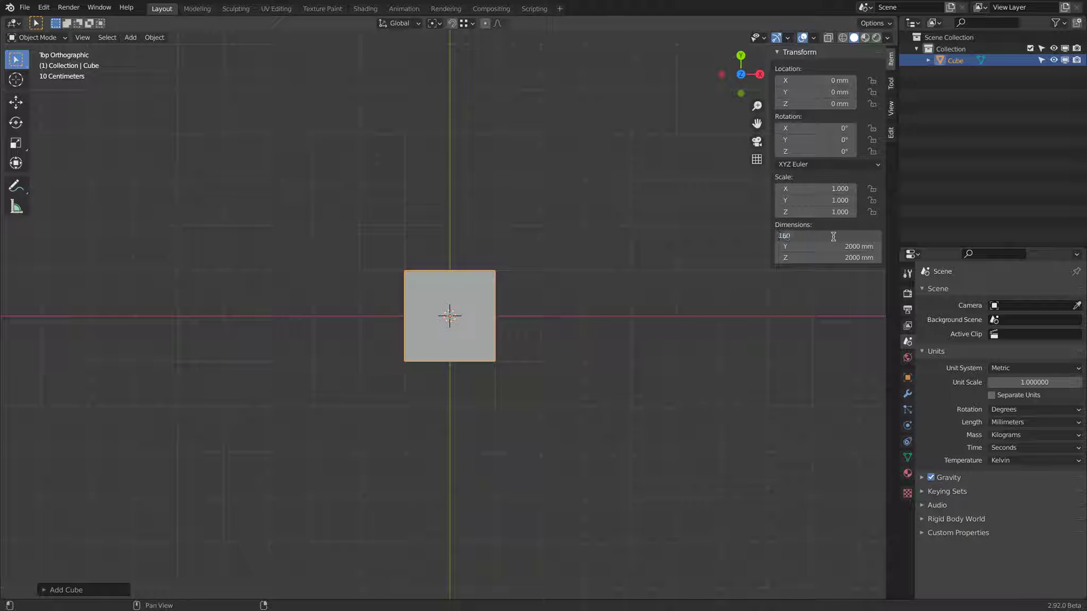
text(0)
key(Tab)
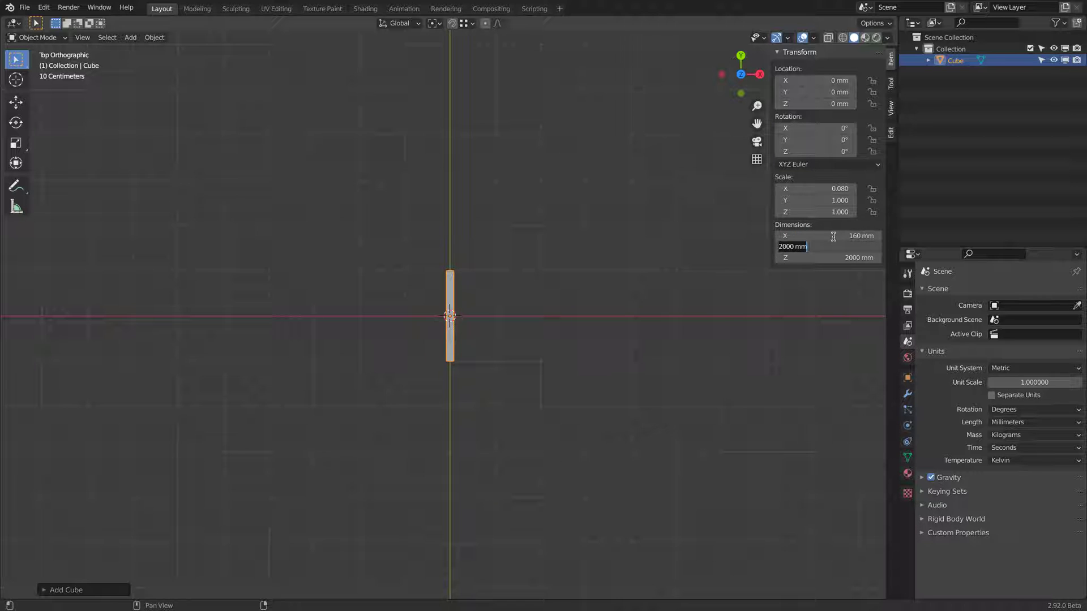
text(115)
key(Tab)
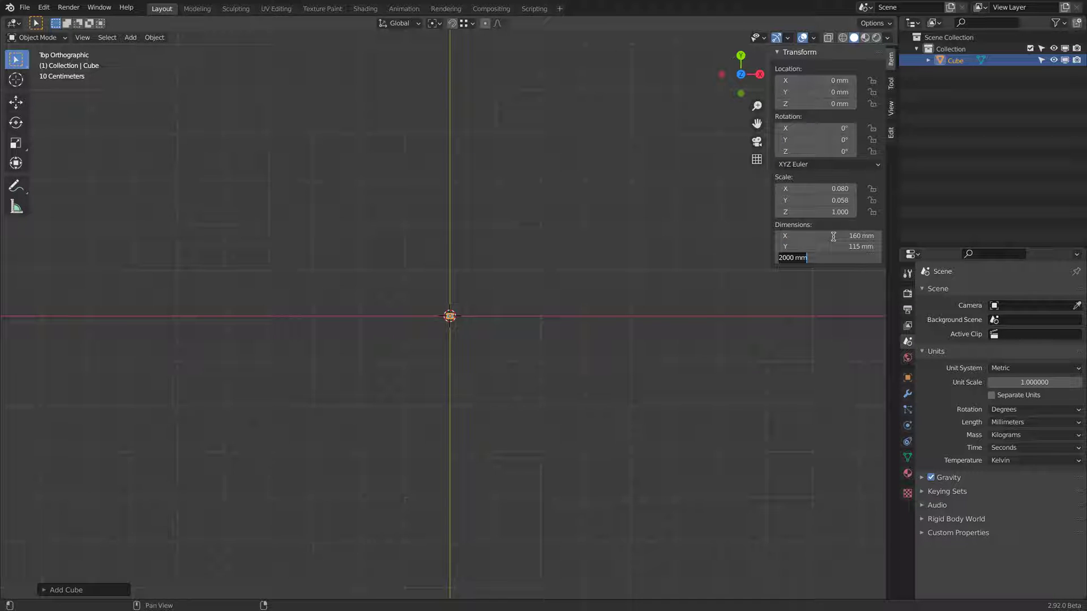
text(8)
key(Return)
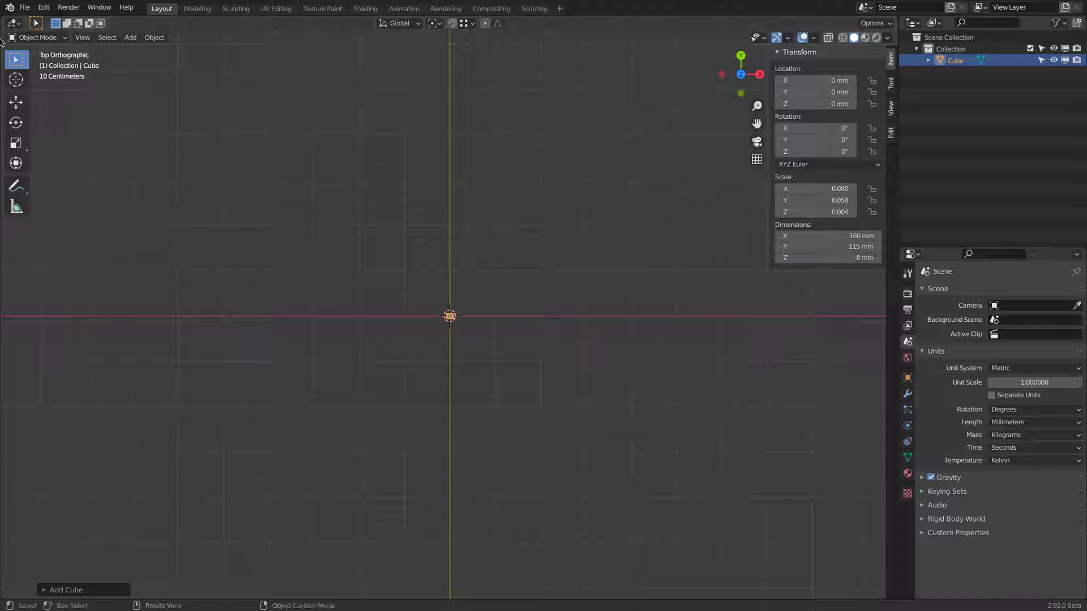
- Frame the resized cube in the view and apply its scale
click(83, 37)
click(108, 103)
middle_drag(580, 382, 499, 278)
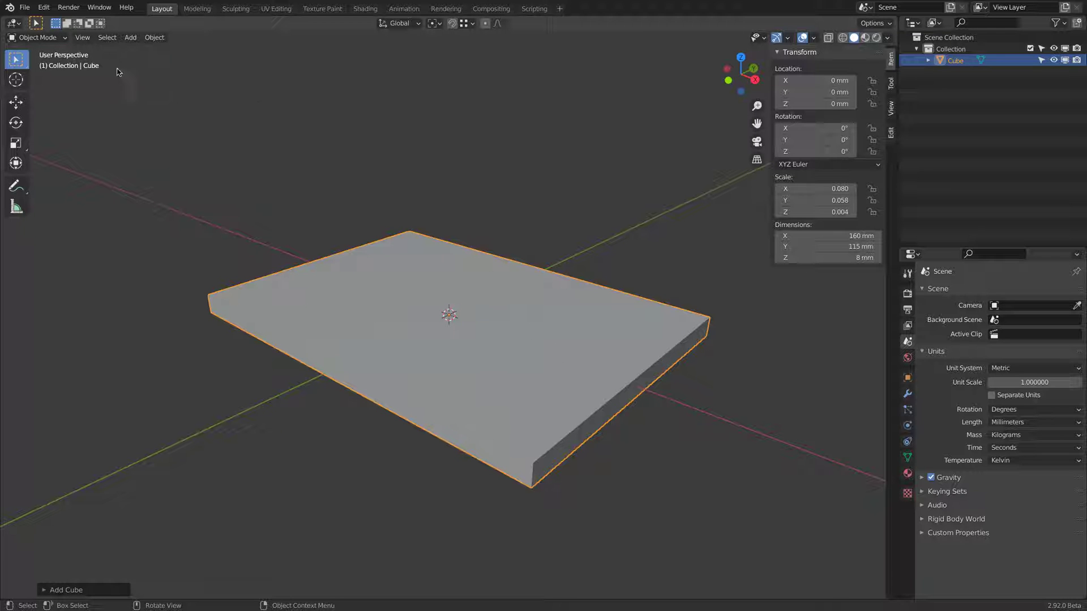
click(151, 38)
mouse_move(178, 100)
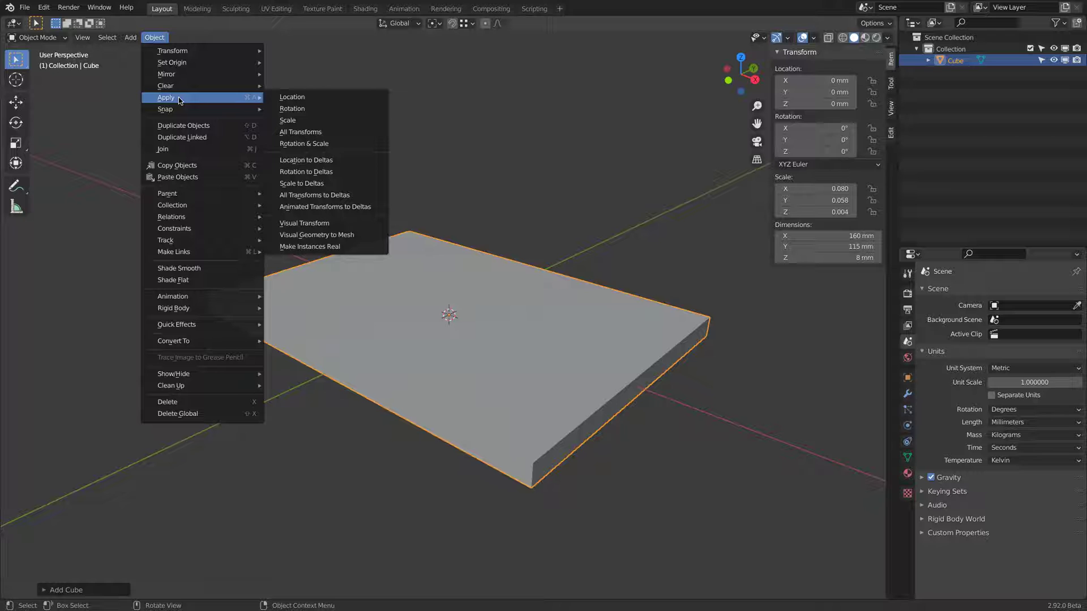
click(314, 120)
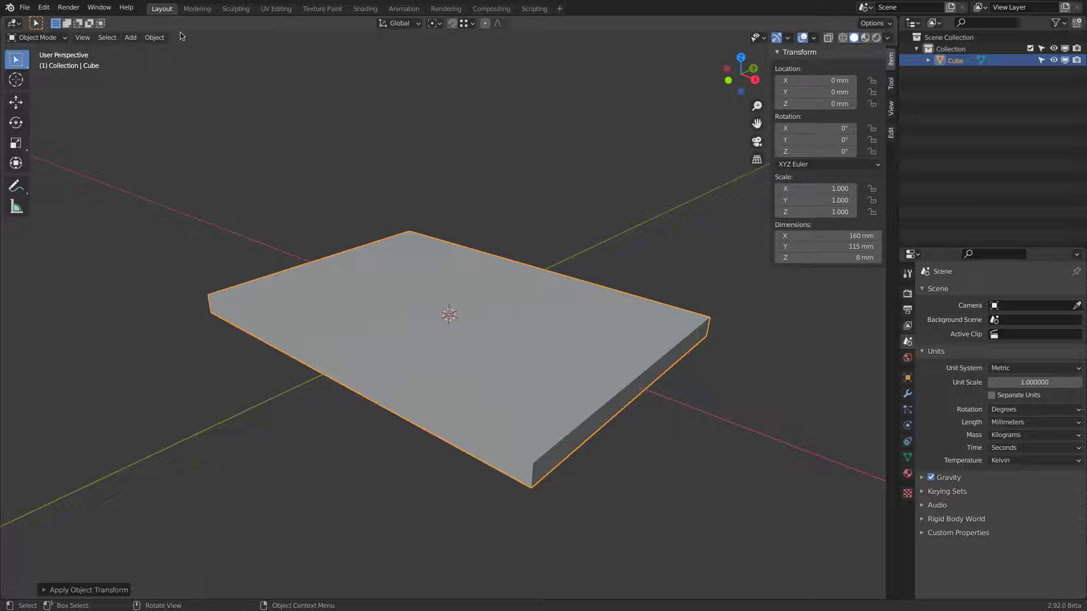
- In Edit Mode, select the slab's vertical corner edges and set their mean bevel weight to 1.00
click(38, 38)
click(36, 63)
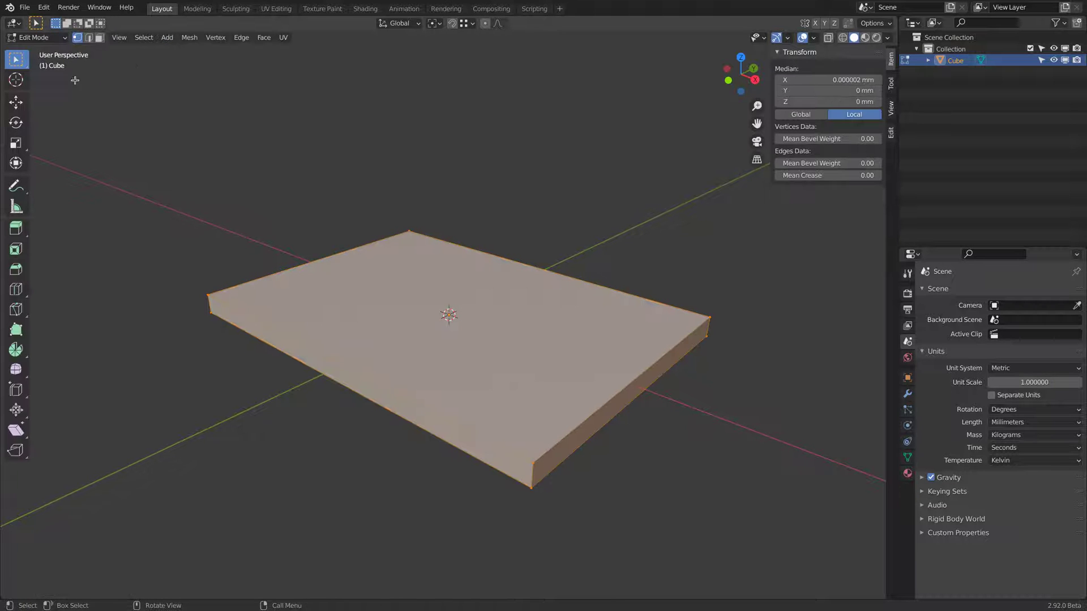
click(208, 304)
shift+click(710, 329)
middle_drag(710, 329, 456, 377)
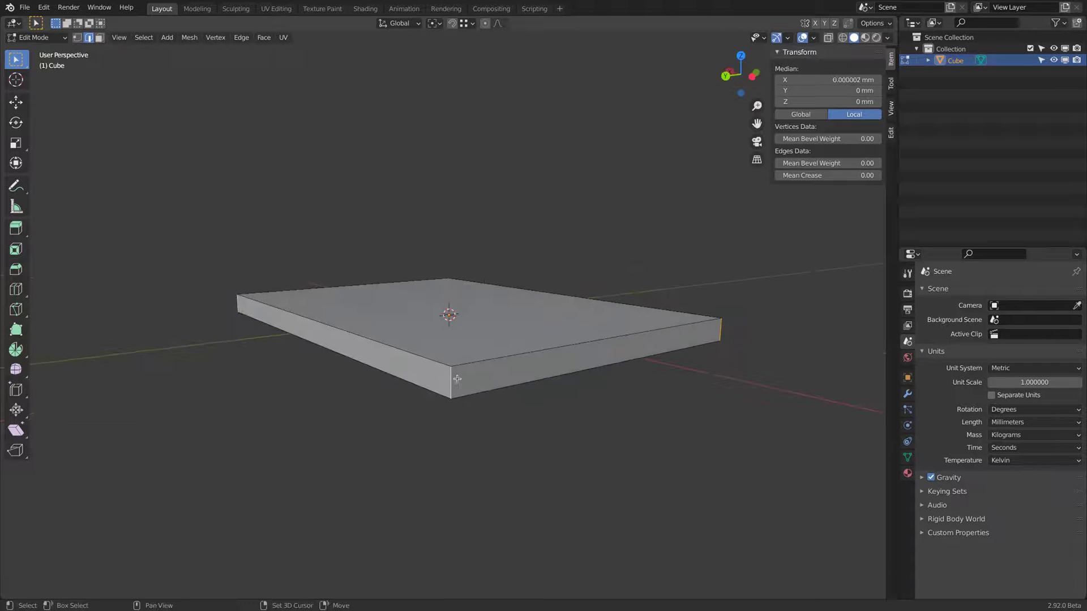
drag(837, 163, 883, 164)
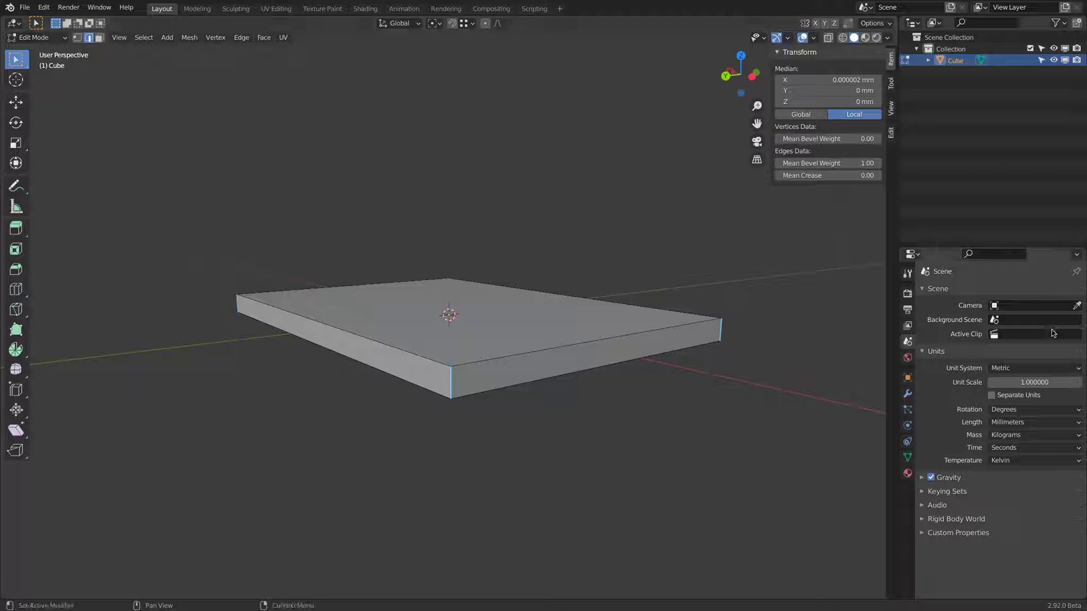
- Add a Bevel modifier to the slab with an amount of 5 mm
click(907, 395)
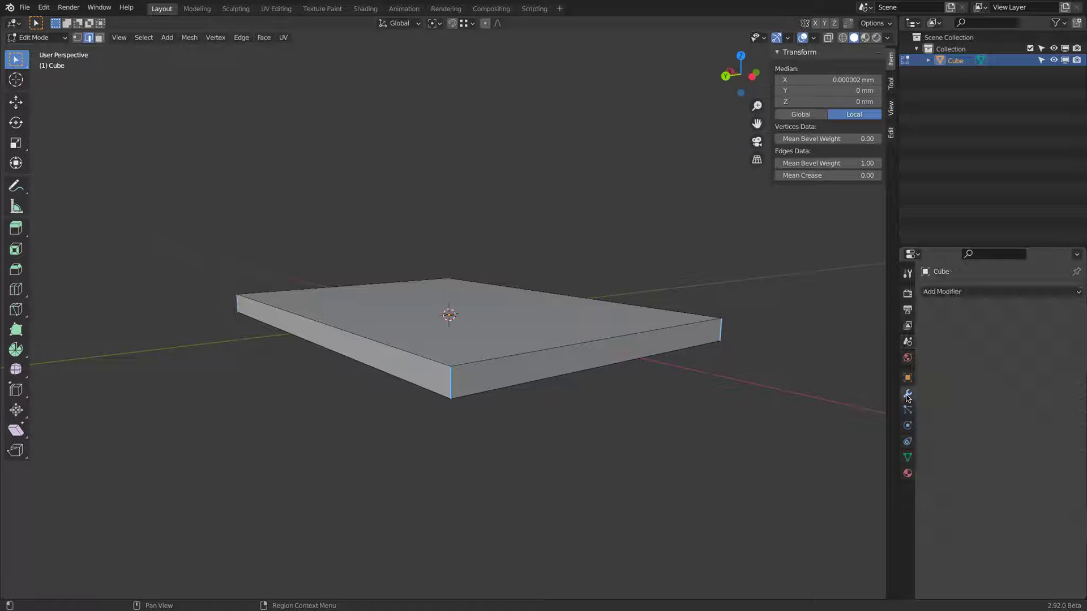
click(961, 292)
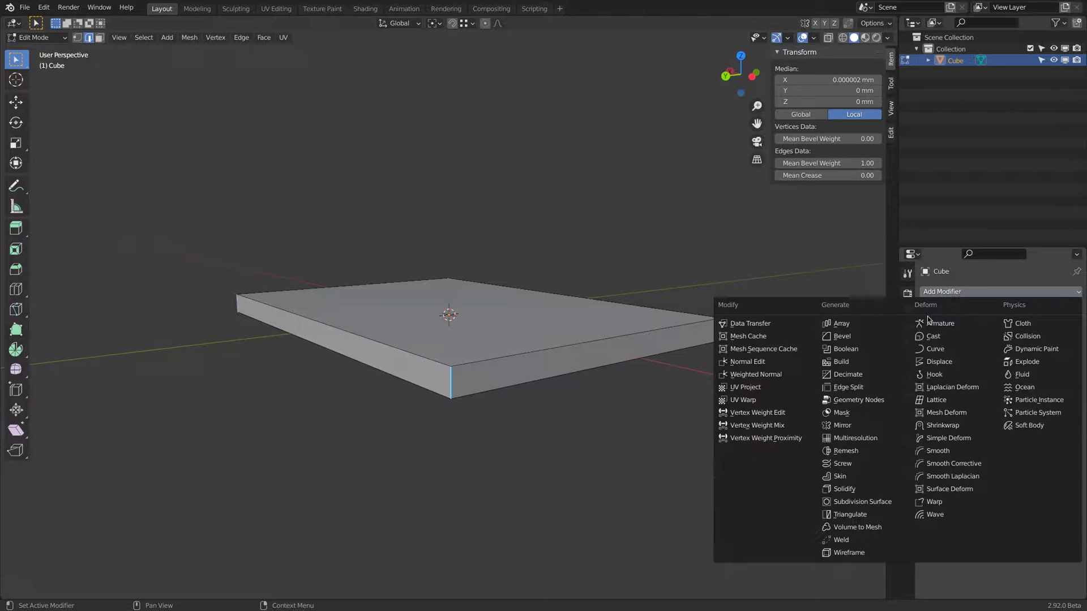
click(896, 337)
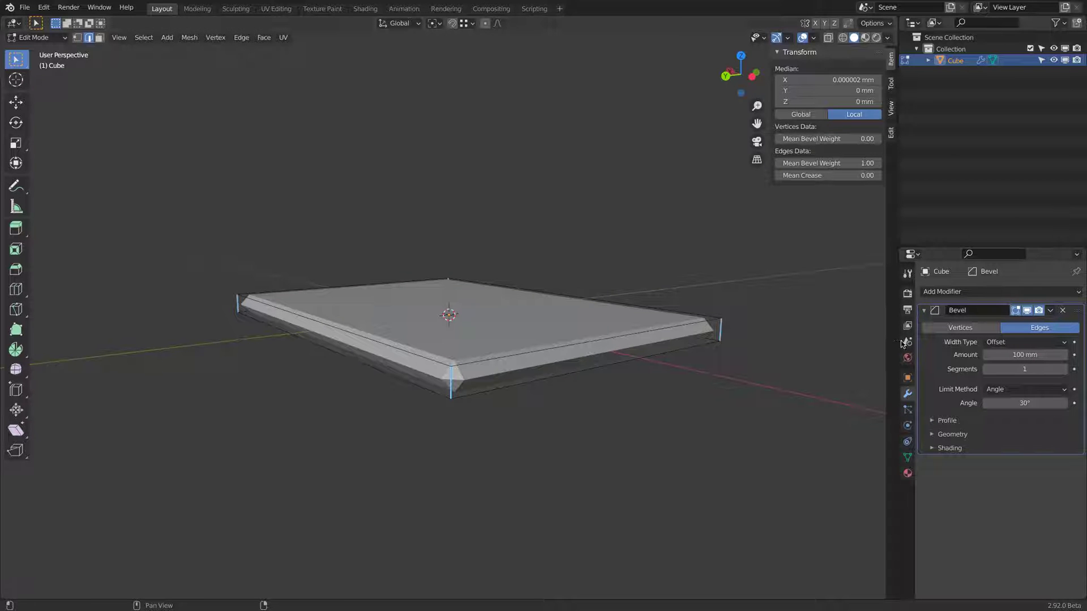
double_click(1014, 353)
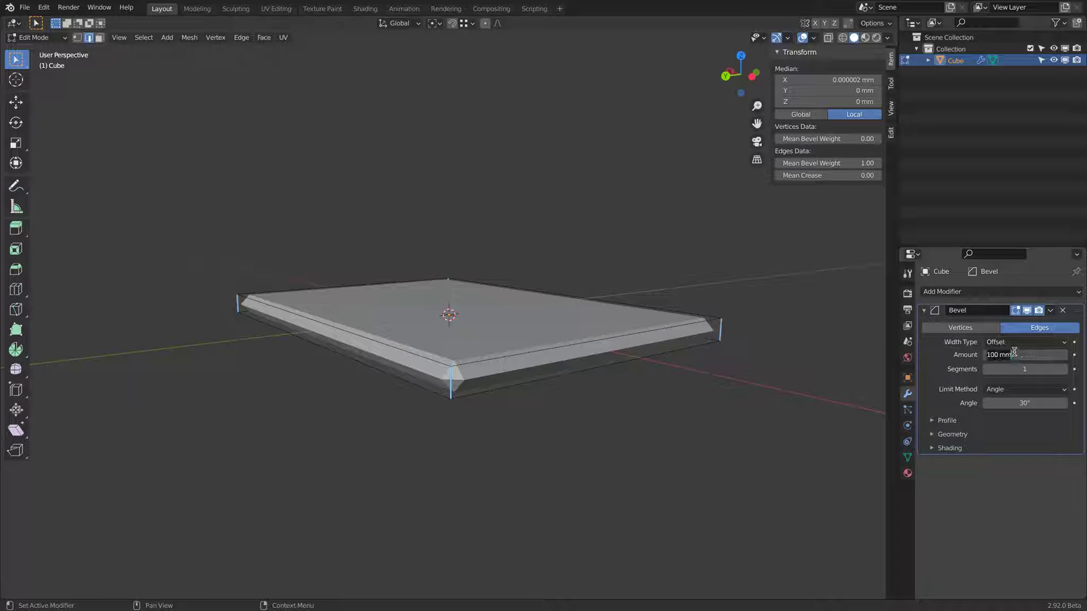
text(5)
key(Return)
- Give the bevel 16 segments and limit it by Weight so only the weighted corner edges are rounded
click(1018, 369)
text(16)
key(Return)
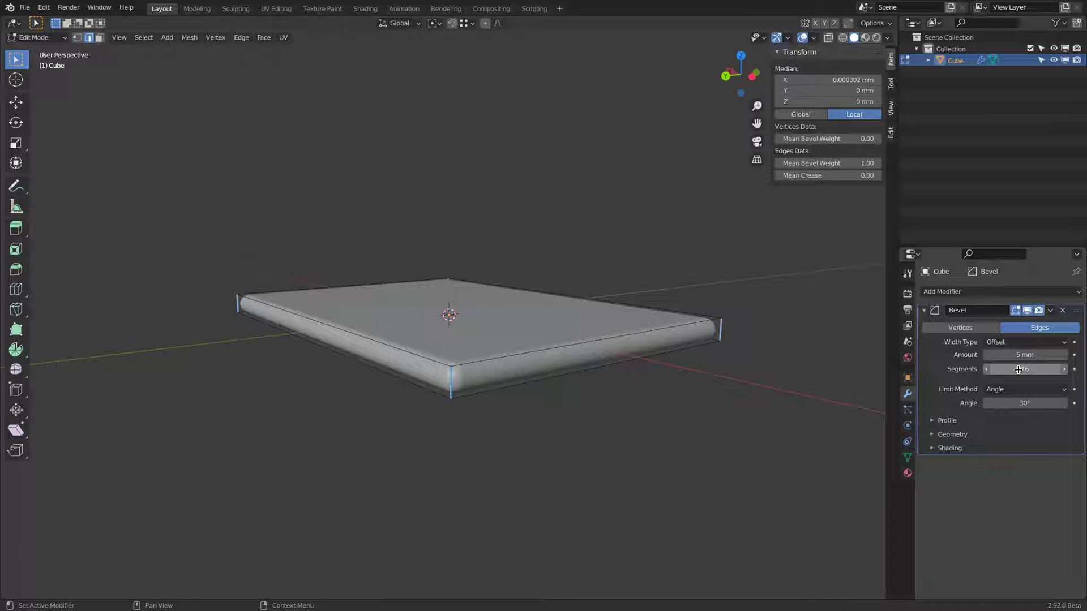
click(1018, 389)
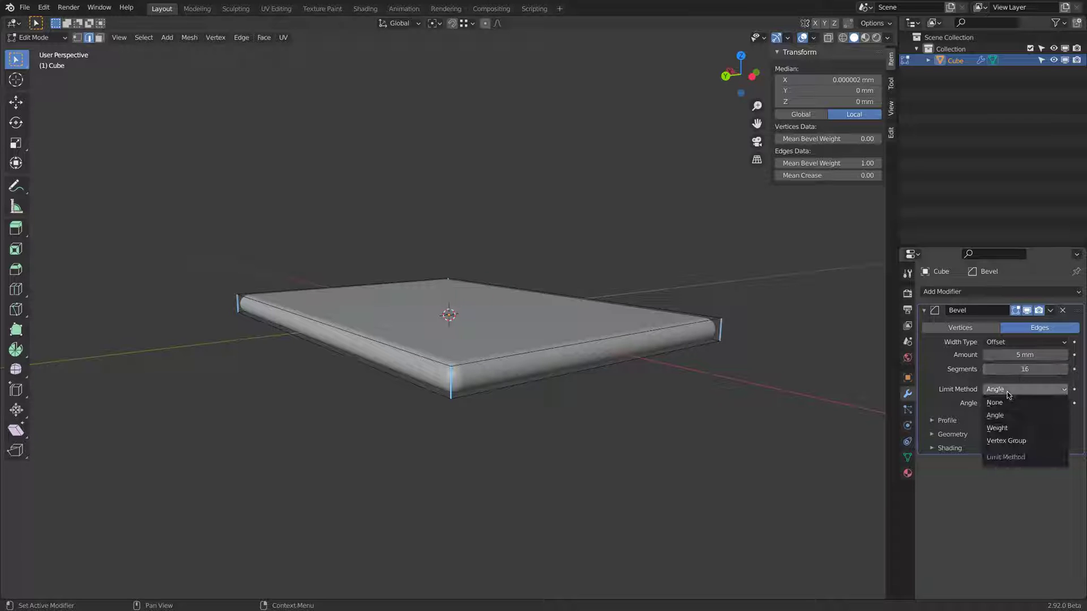
click(1005, 428)
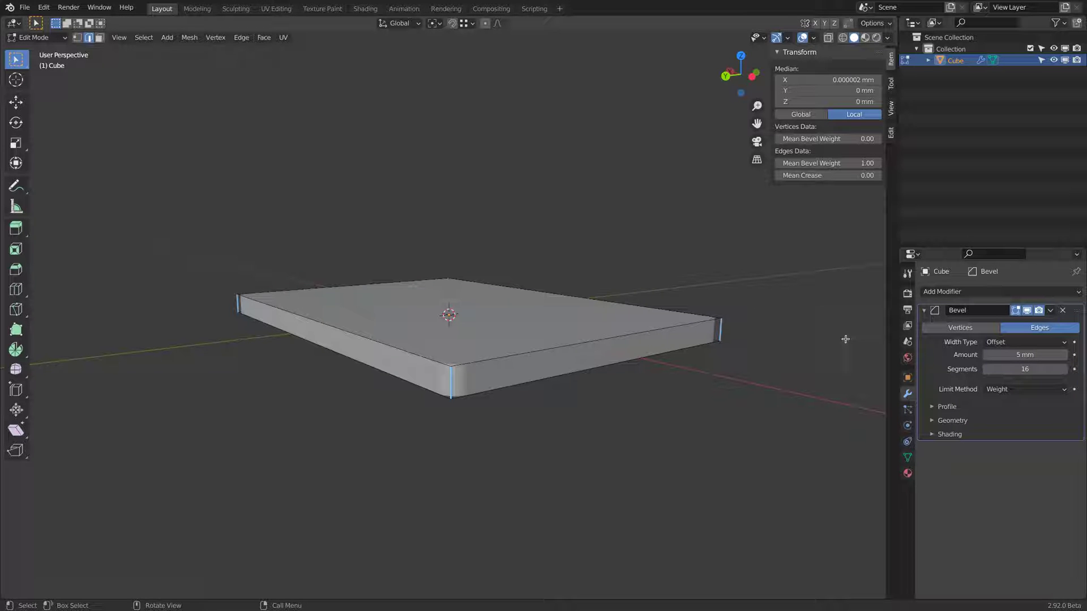
middle_drag(221, 172, 362, 234)
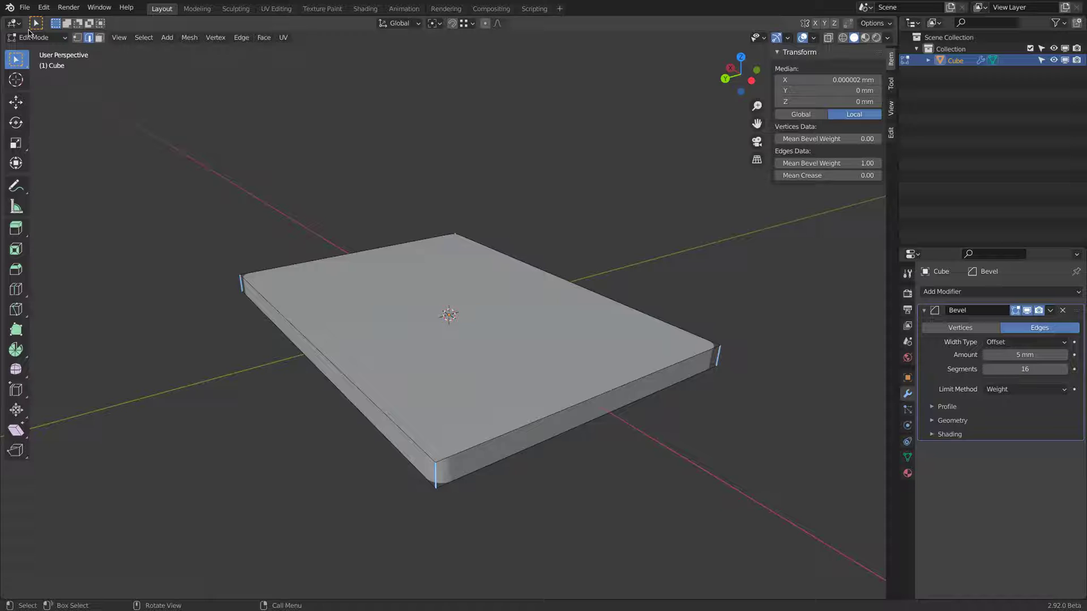
- Return the slab to Object Mode and apply Shade Smooth to it
click(33, 38)
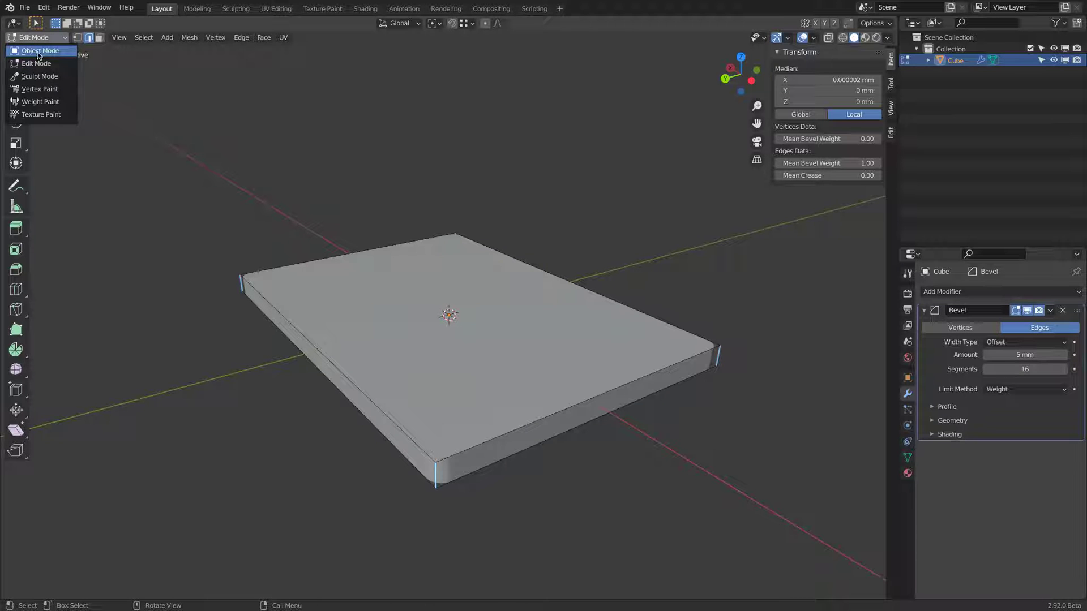
click(38, 54)
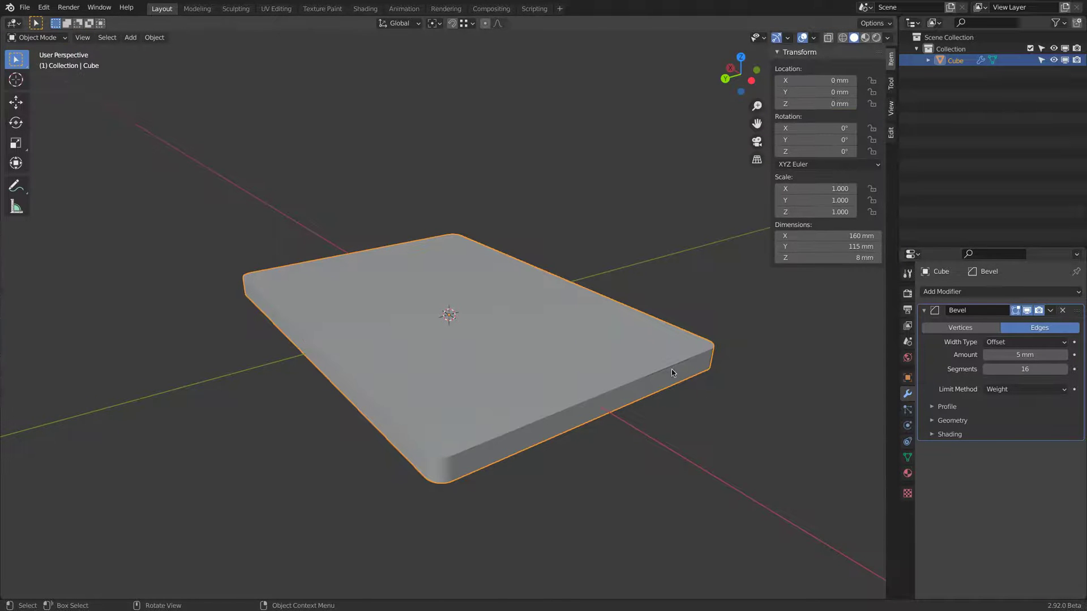
right_click(627, 346)
click(627, 344)
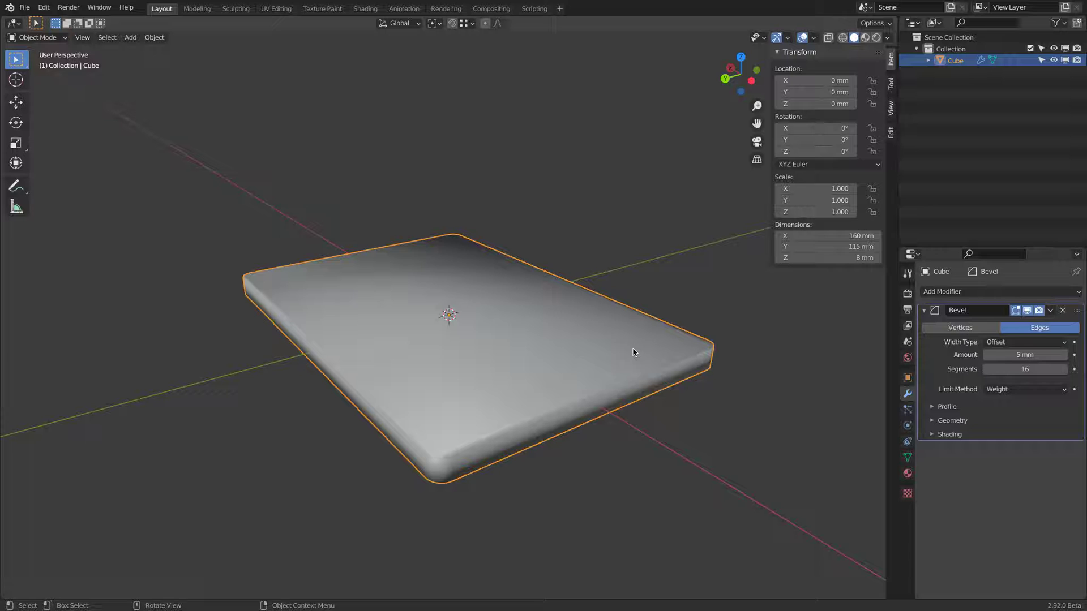
- Enable Auto Smooth in the slab's normals settings at 30°
click(908, 458)
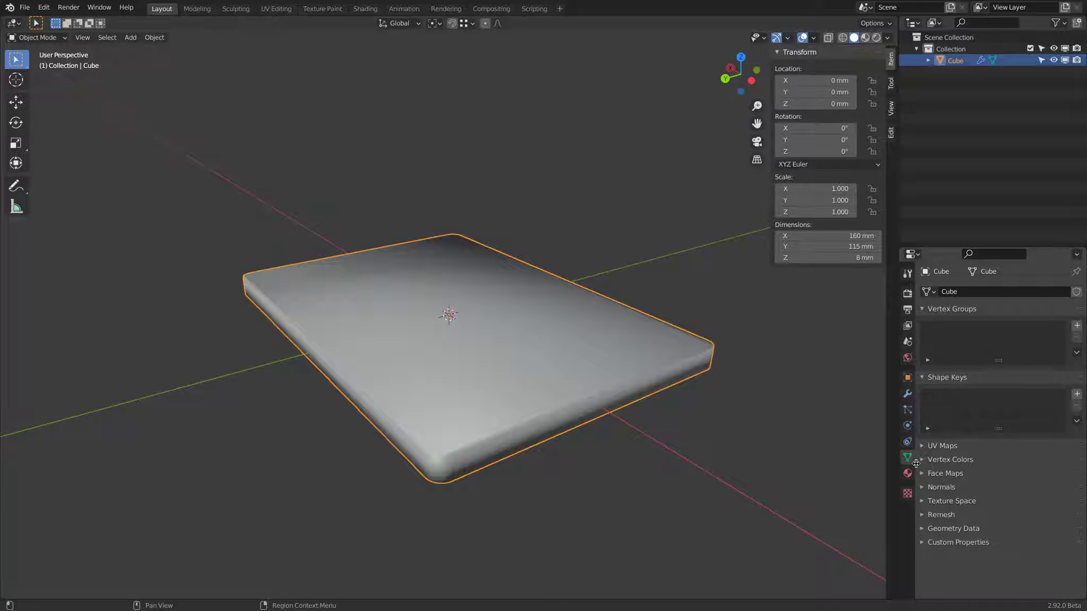
click(927, 487)
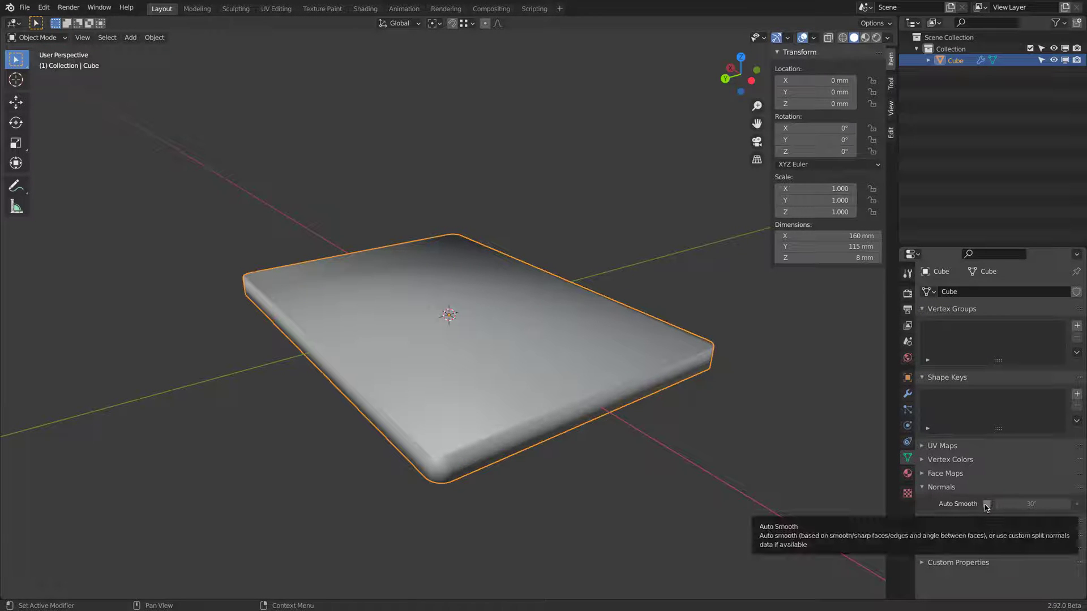
right_click(985, 507)
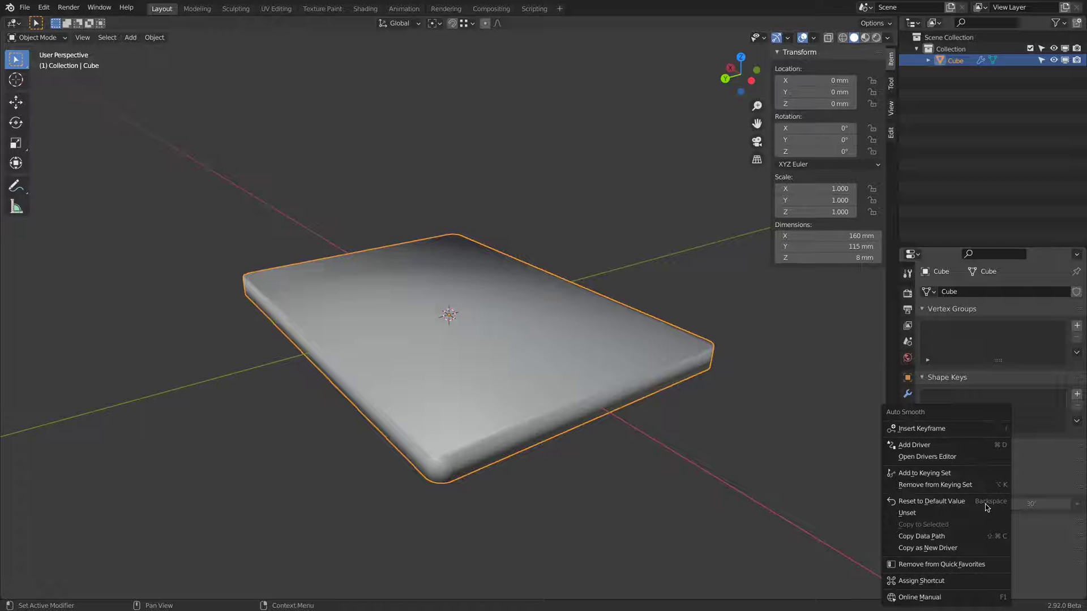
click(962, 569)
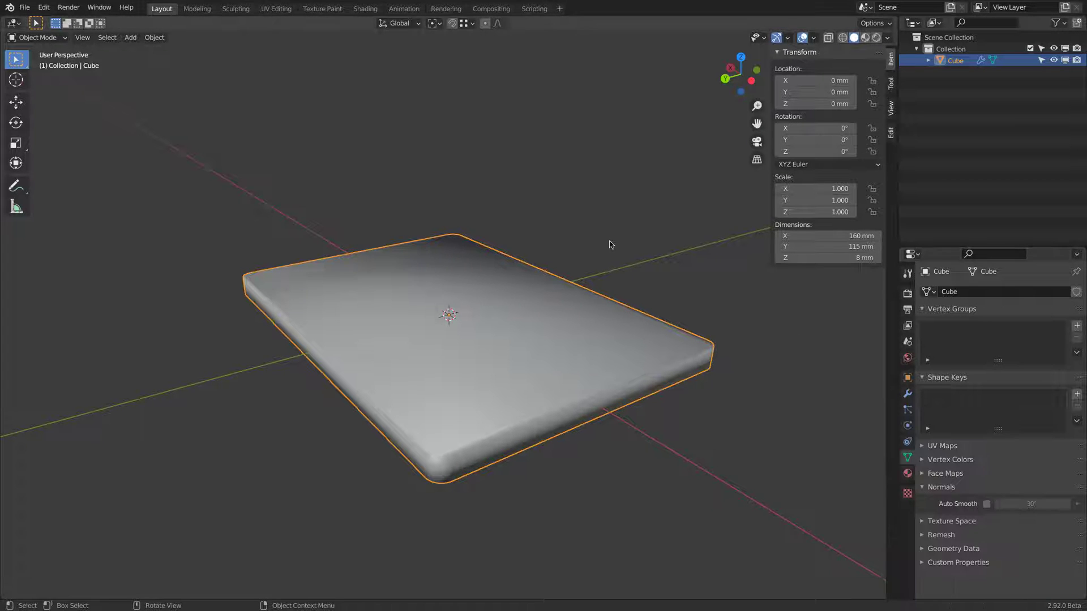
key(q)
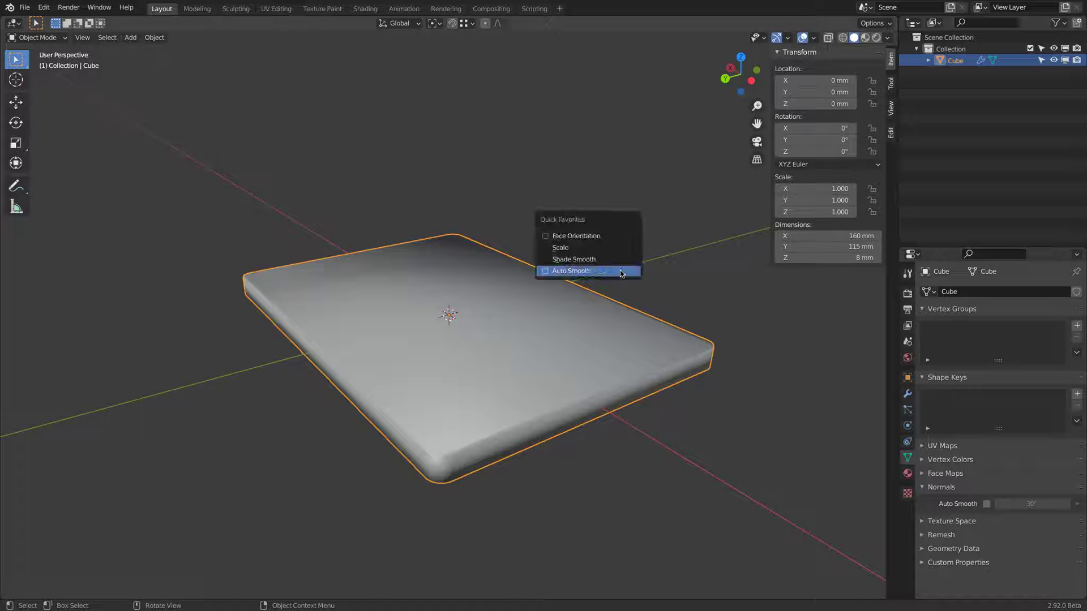
click(556, 272)
middle_drag(683, 410, 594, 396)
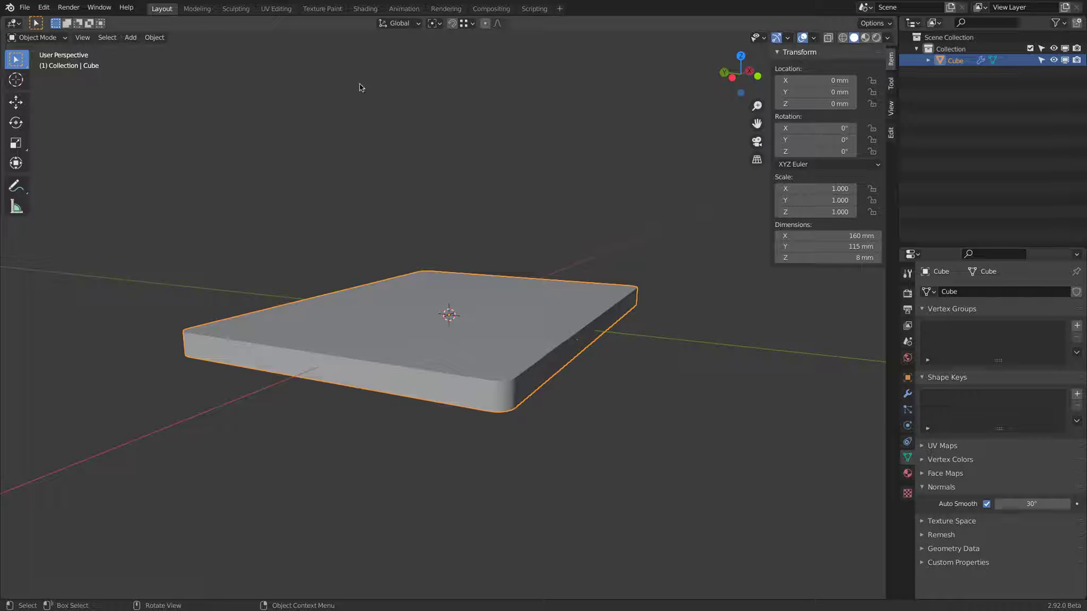
- Duplicate the slab and raise the copy straight up along Z by about 32 mm
click(159, 39)
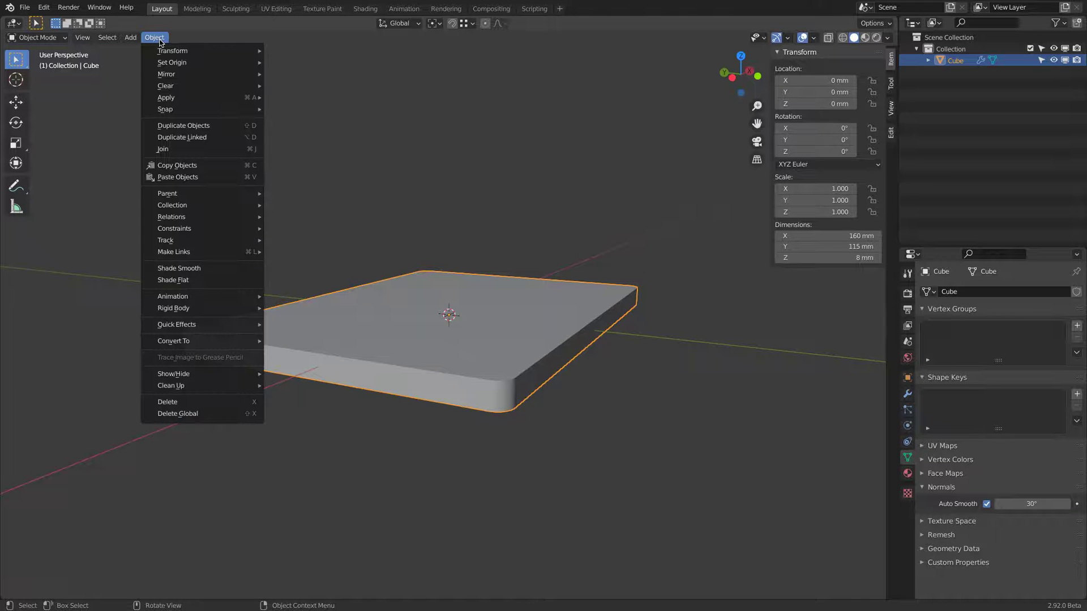
click(210, 131)
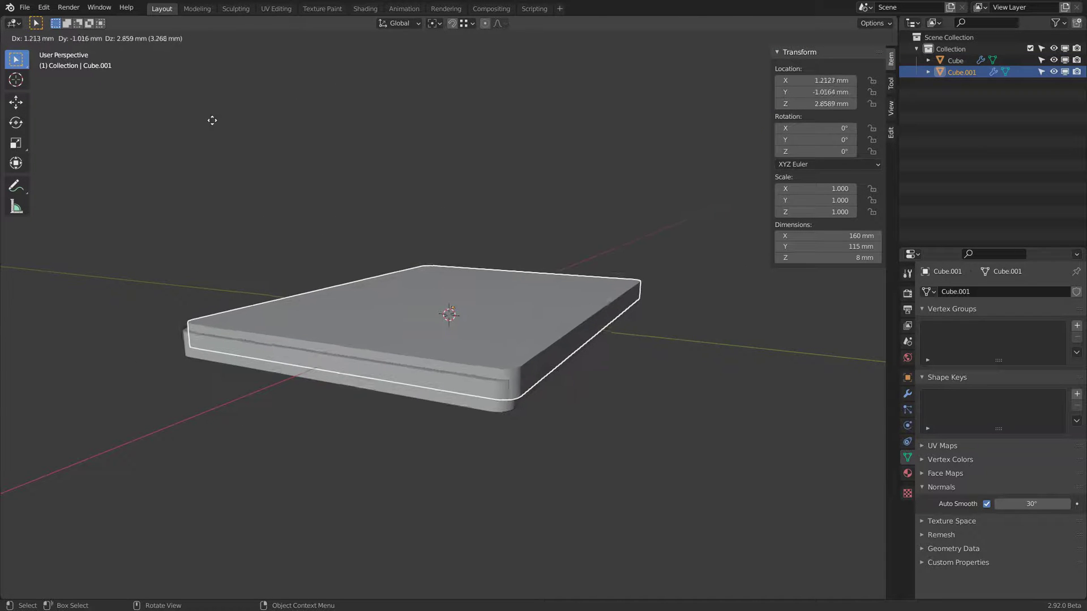
key(z)
click(210, 52)
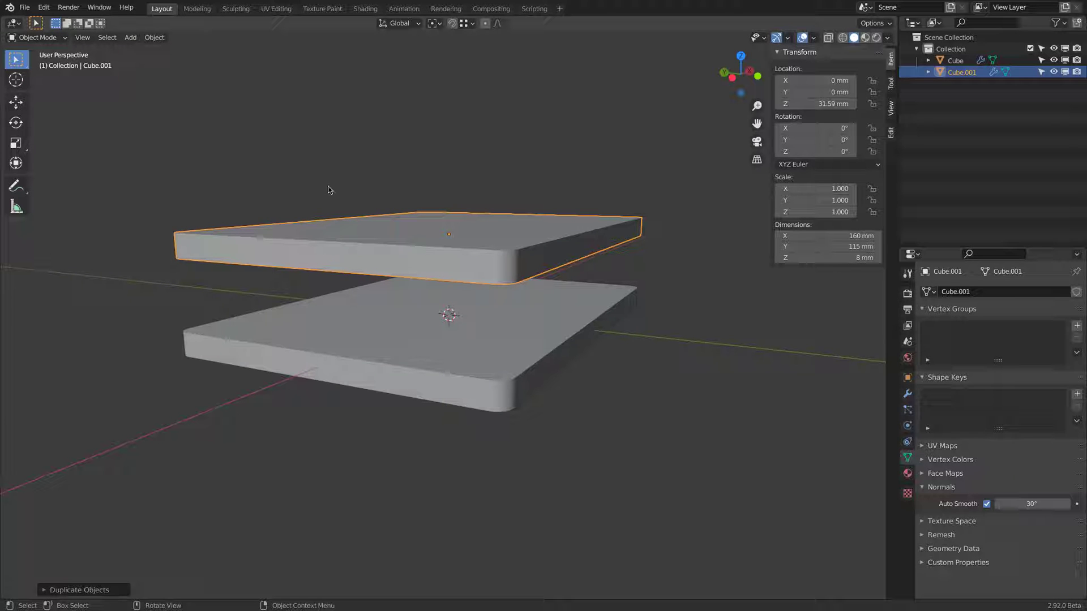
- Set the Z dimension of the duplicated slab to 0.75 mm to make a thin plate
click(865, 258)
key(BackSpace)
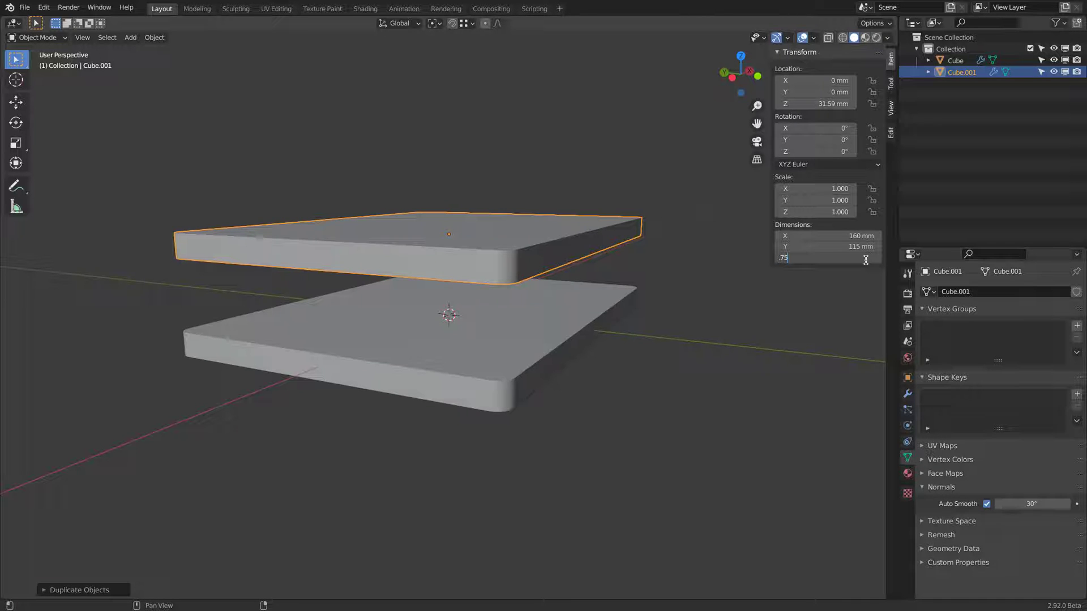
text(.75)
key(Return)
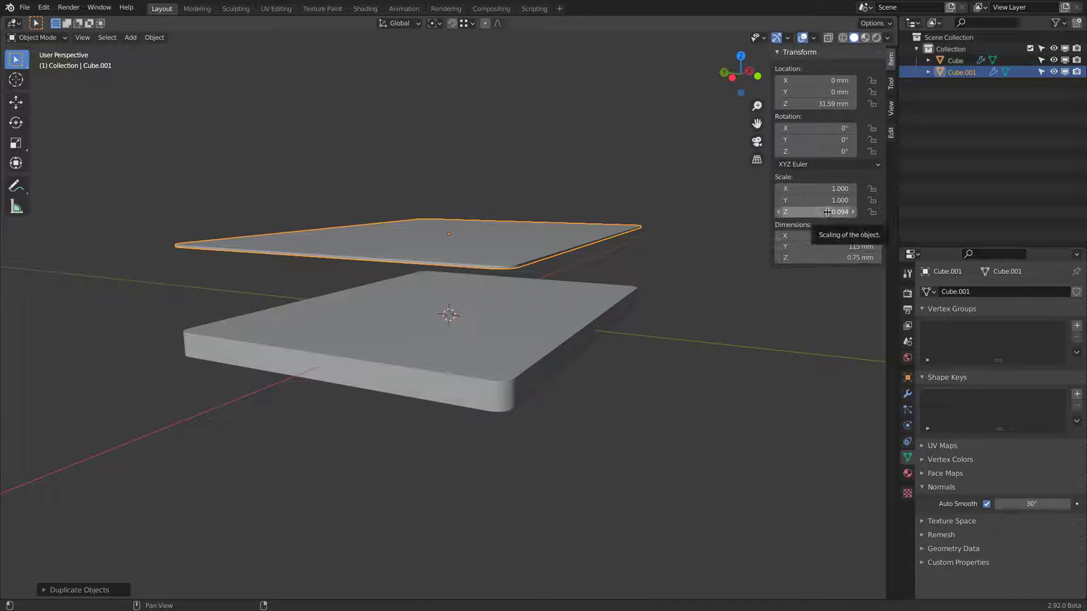
- Apply the thin plate's scale and lower it along Z to 4.375 mm so it rests on the slab's top face
click(154, 37)
mouse_move(184, 103)
click(288, 120)
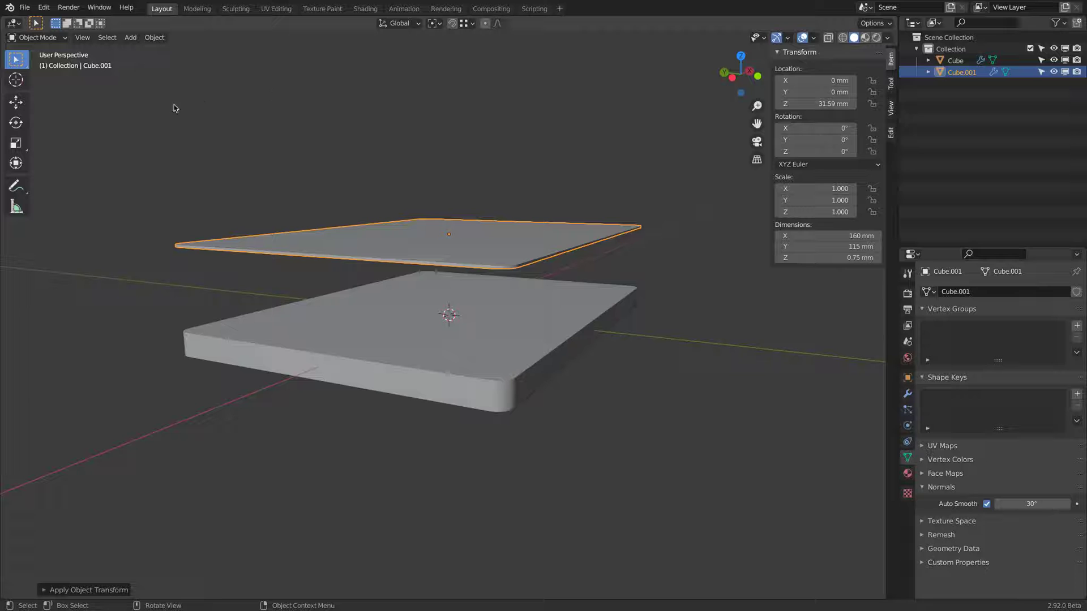
click(16, 102)
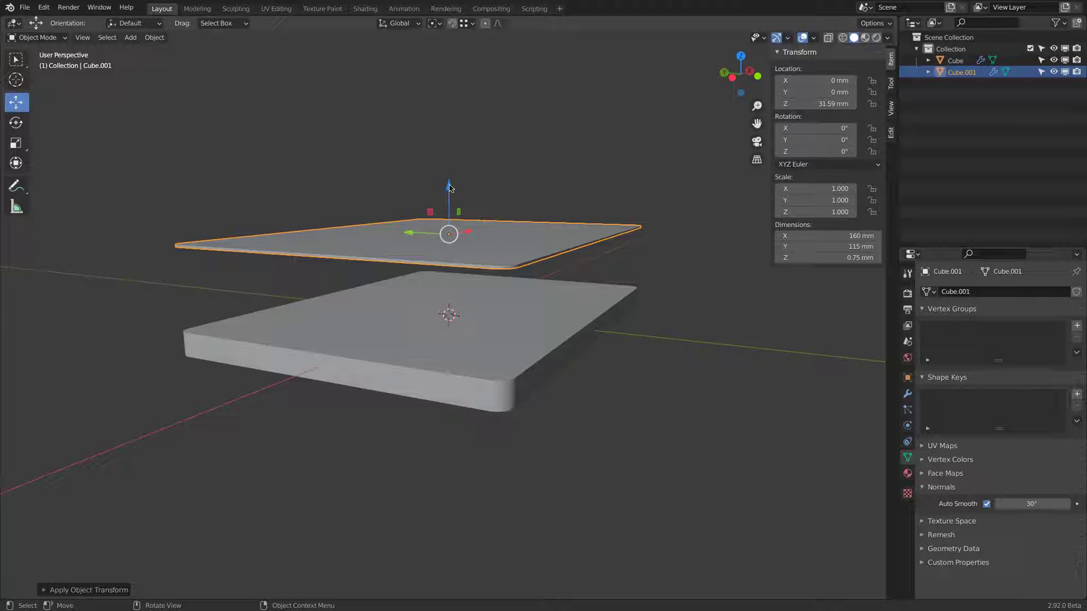
drag(449, 186, 638, 287)
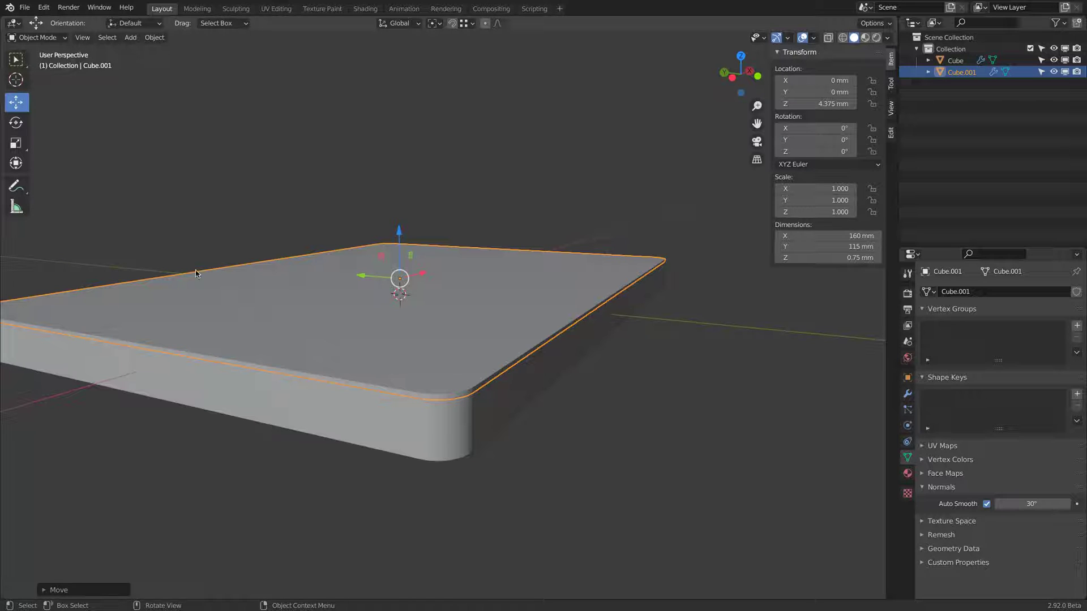
- In Edit Mode with face selection, move the thin plate's side face at negative Y inward by 2 mm
click(43, 38)
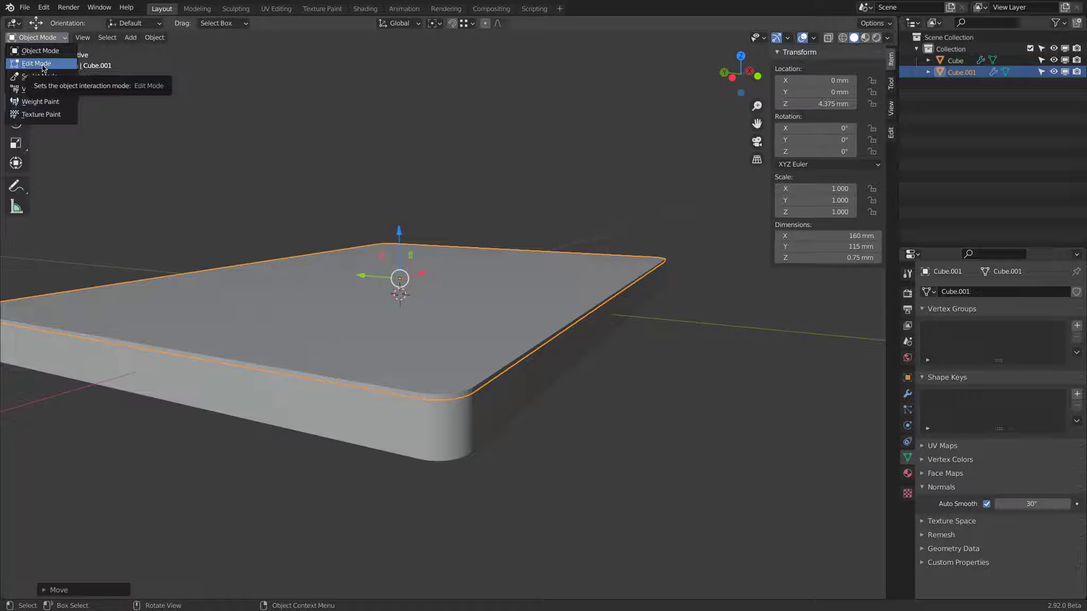
click(43, 65)
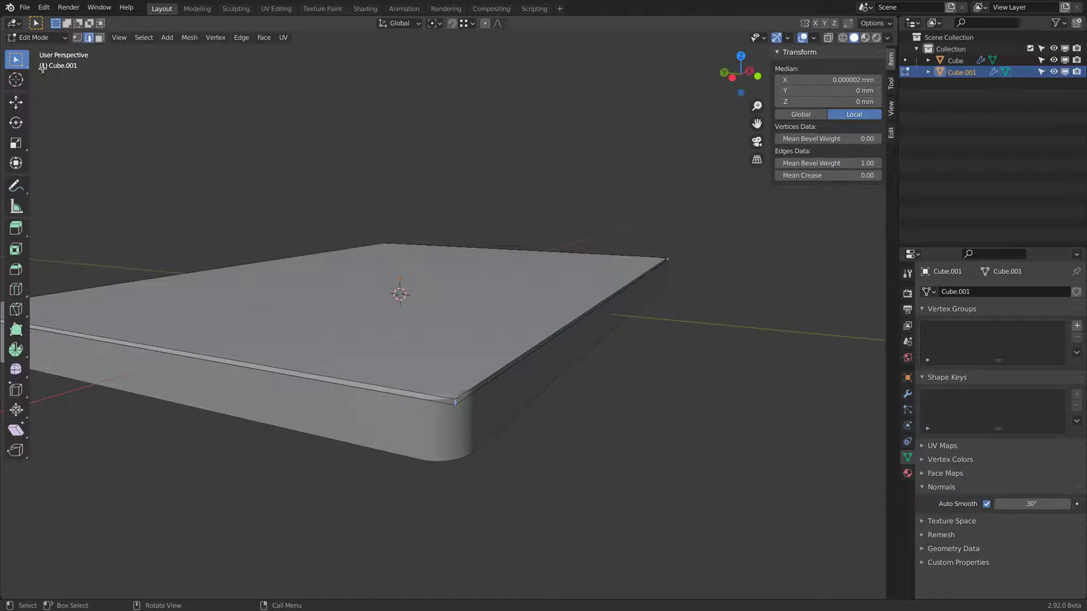
click(99, 40)
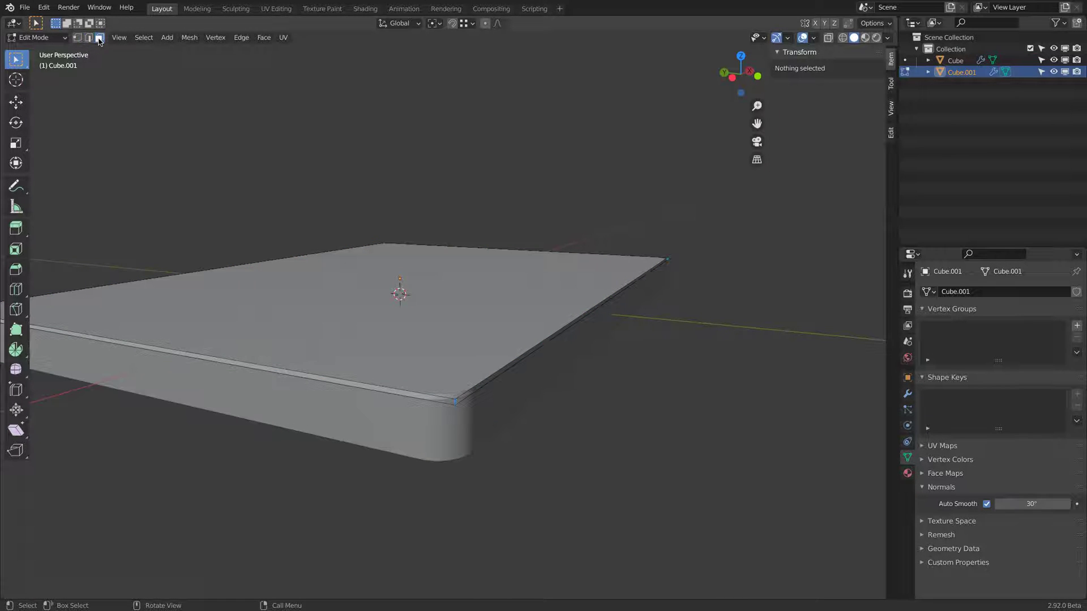
click(598, 307)
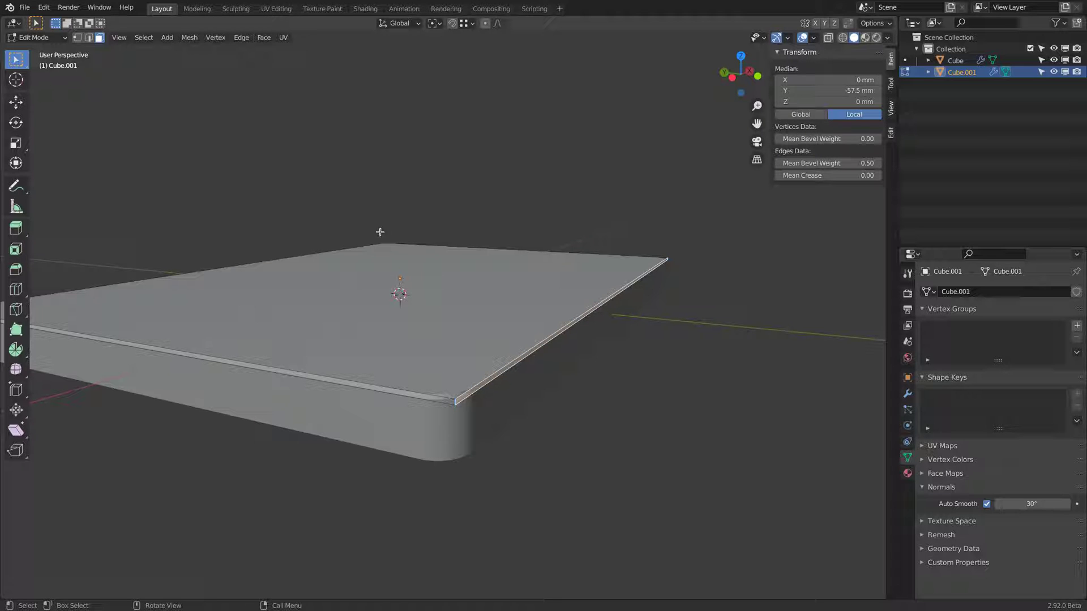
click(11, 107)
mouse_move(567, 295)
mouse_down()
mouse_move(542, 288)
mouse_move(551, 296)
mouse_up()
text(2)
- Move the thin plate's two opposite side faces on the X axis inward by 2 mm each
click(371, 387)
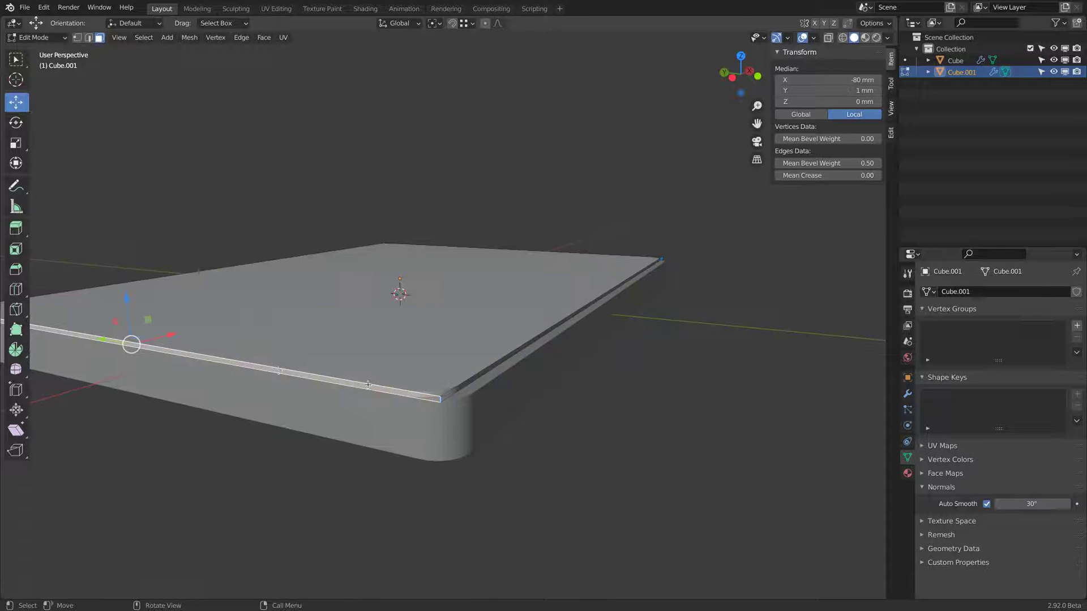
drag(170, 334, 191, 328)
middle_drag(659, 227, 383, 230)
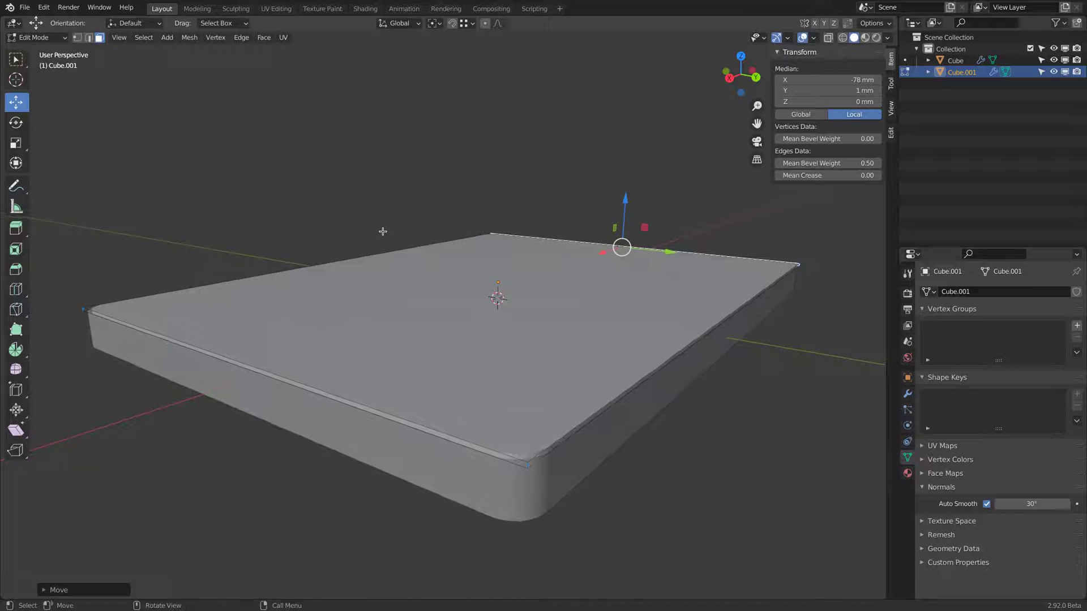
click(280, 377)
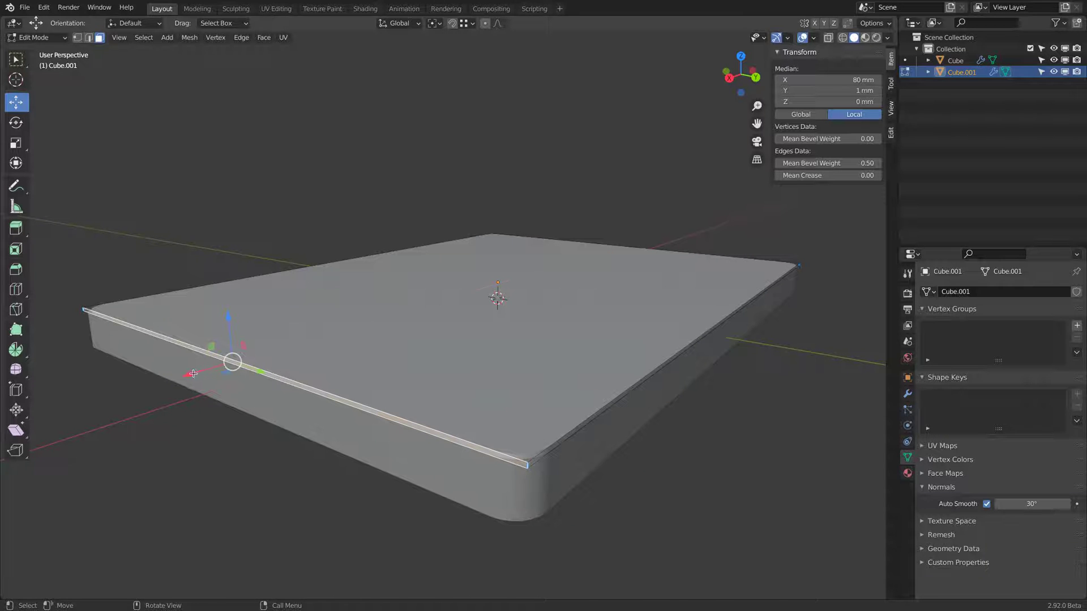
key(g)
key(x)
right_click(225, 364)
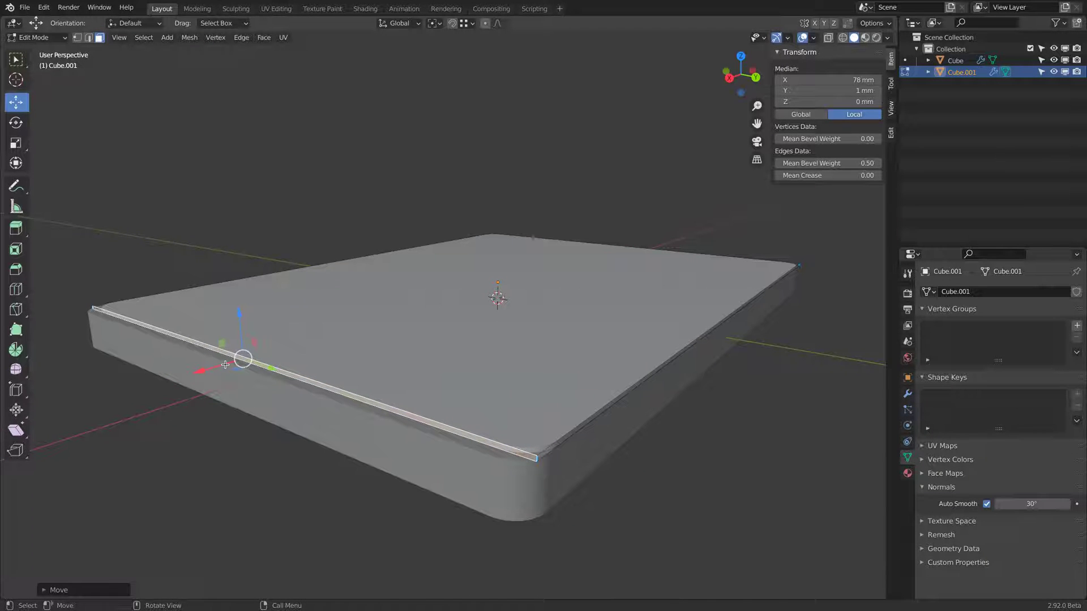
- Move the thin plate's remaining side face at positive Y inward by 2 mm and return to Object Mode
click(720, 333)
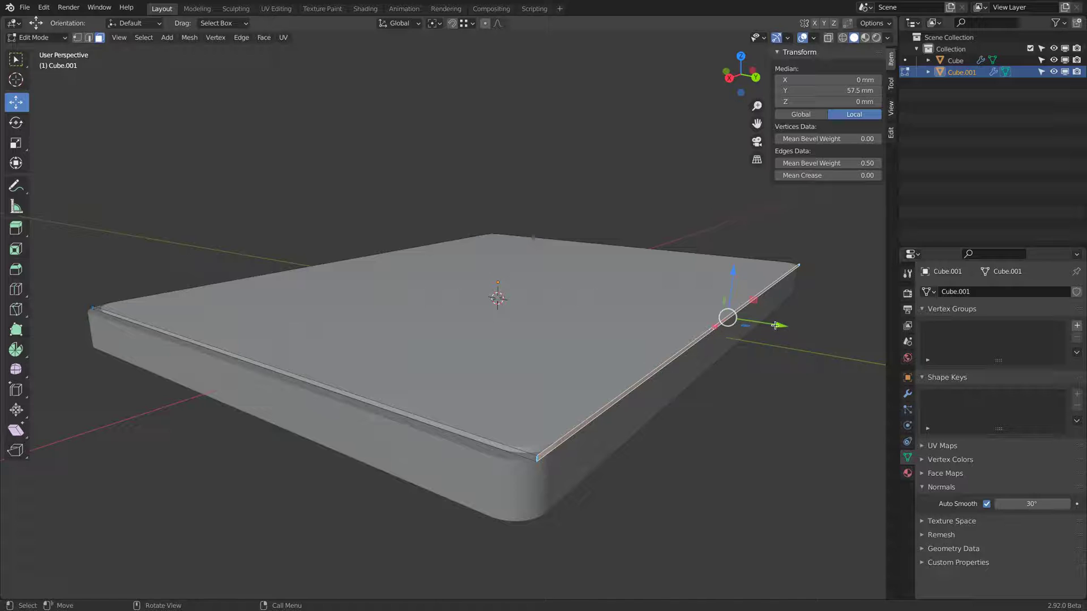
key(g)
key(y)
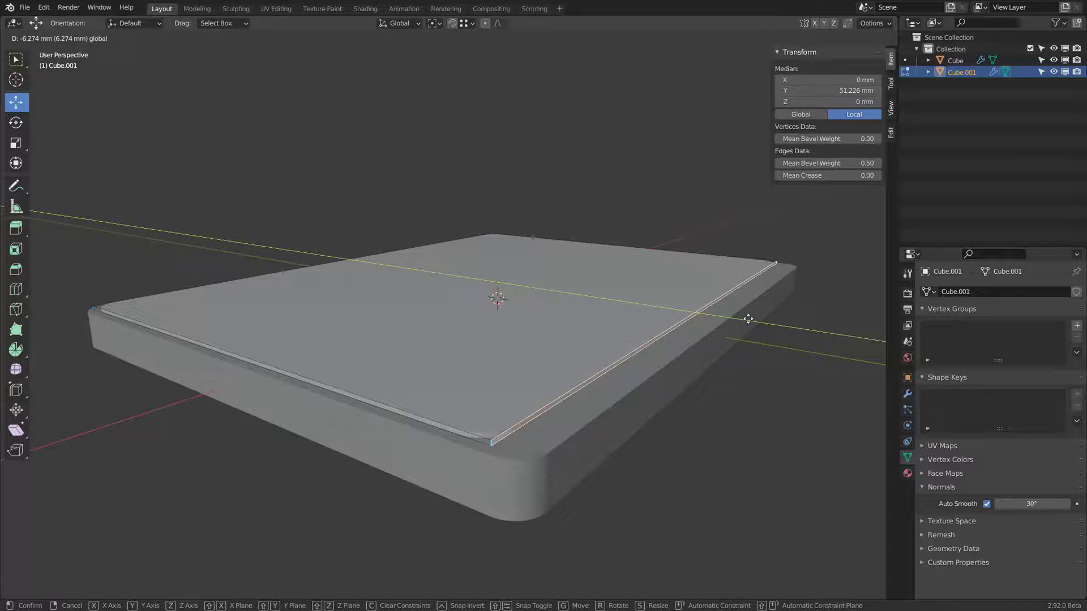
text(-2)
key(Return)
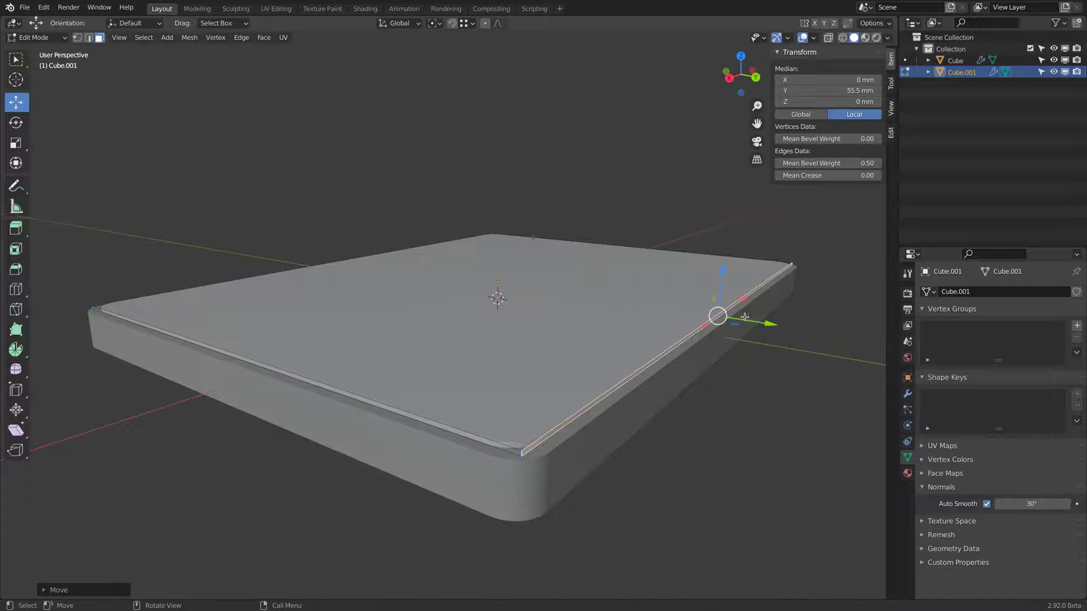
click(49, 40)
click(39, 50)
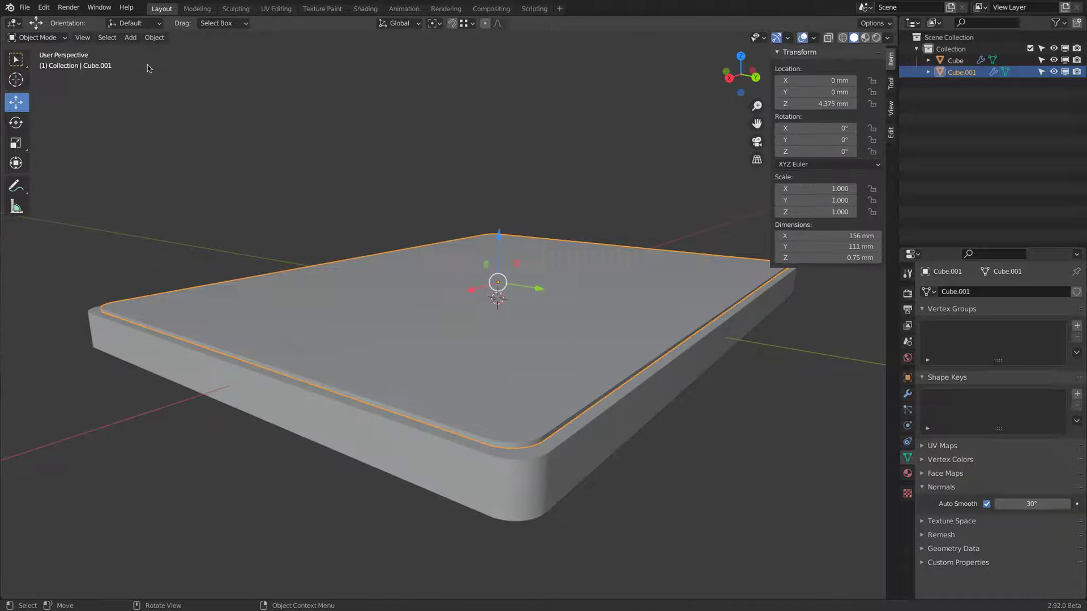
- From the top view, inspect the plate's corner against the slab's and set the plate's Bevel modifier amount to 3 mm
click(741, 56)
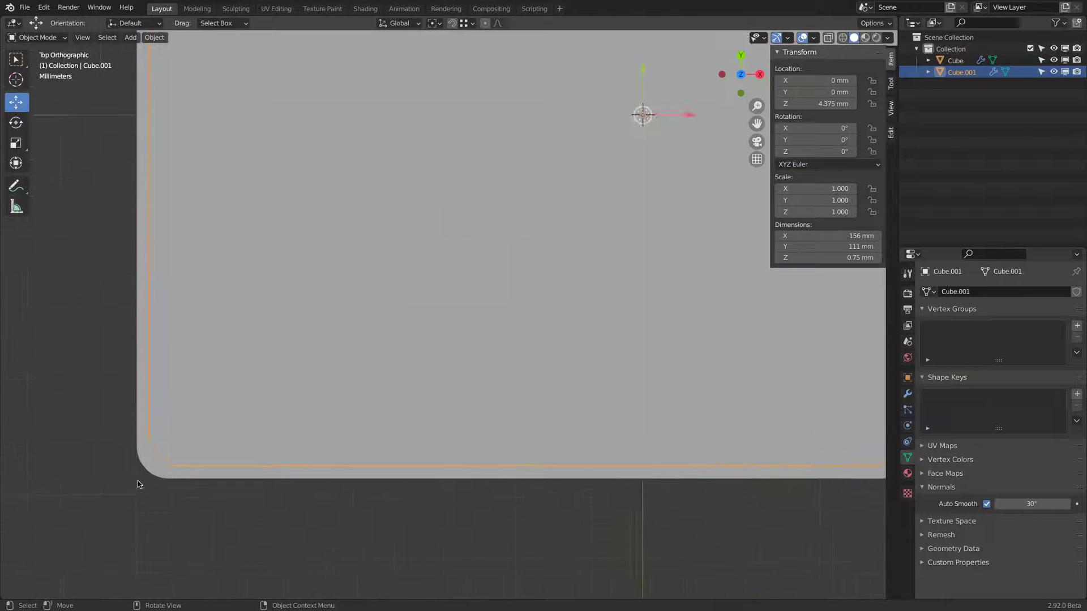
scroll(138, 481, up, 10)
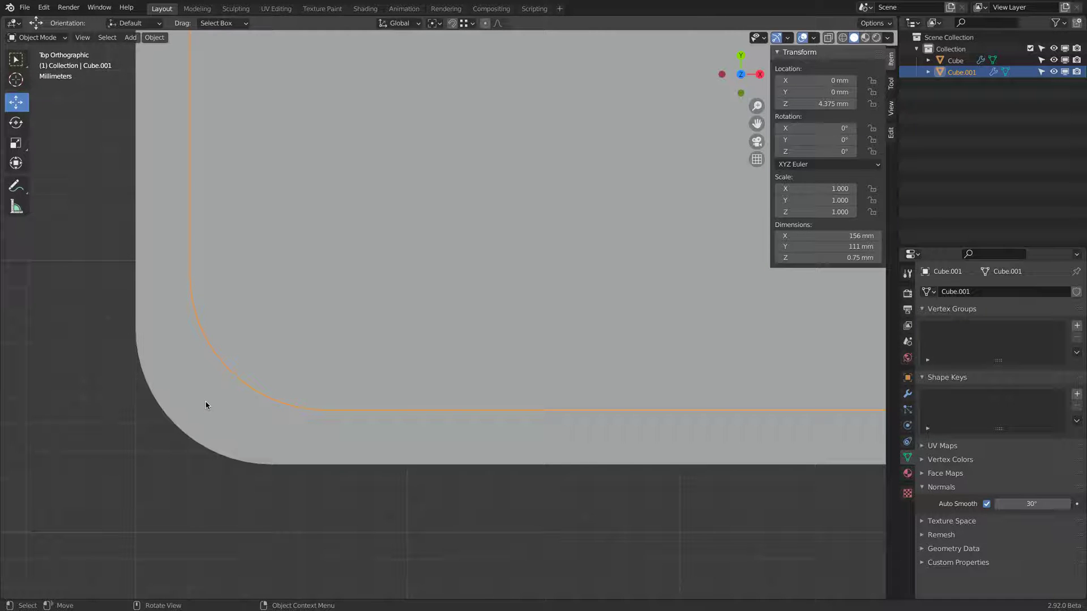
click(907, 393)
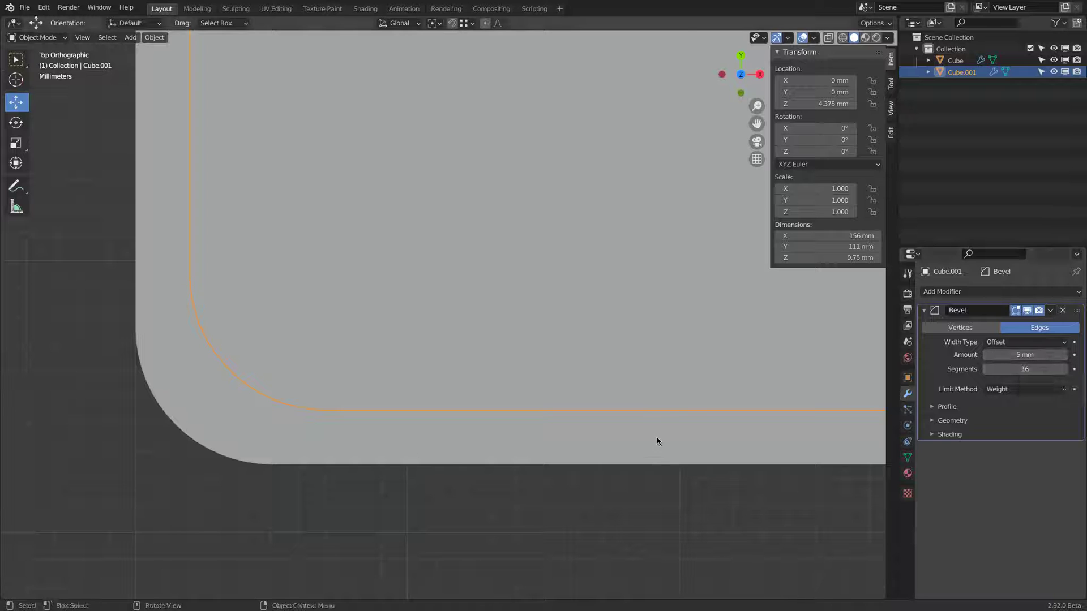
click(1016, 354)
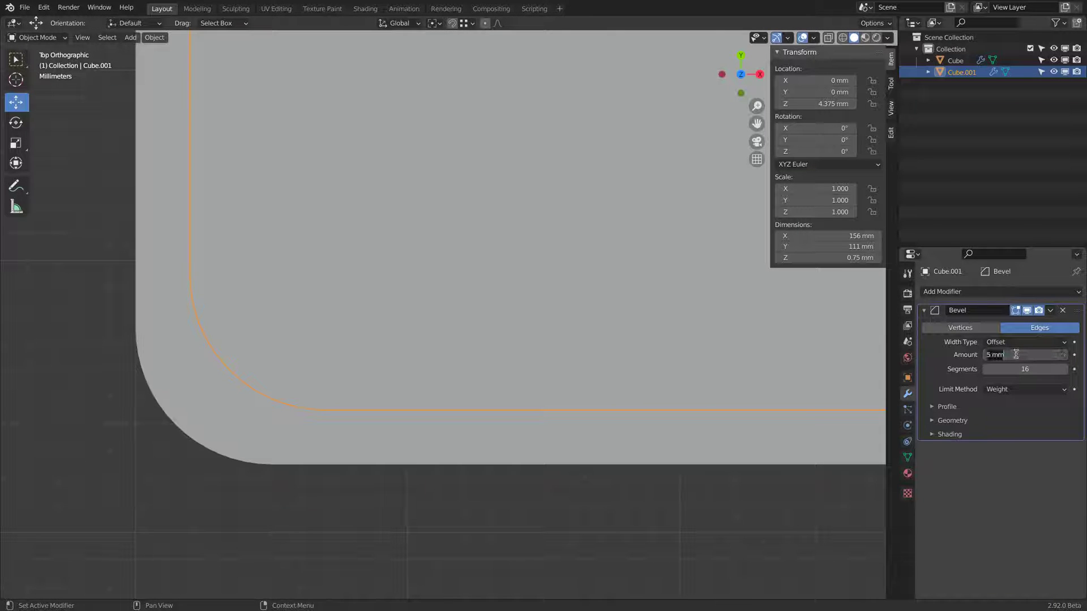
text(3)
key(Return)
- Try bevel amounts of 1 mm and 0 mm on the thin plate's corners, and restore the amount to 3 mm
click(1016, 354)
key(Return)
click(1016, 355)
text(1)
key(Return)
click(1015, 354)
text(0)
key(Return)
click(1040, 356)
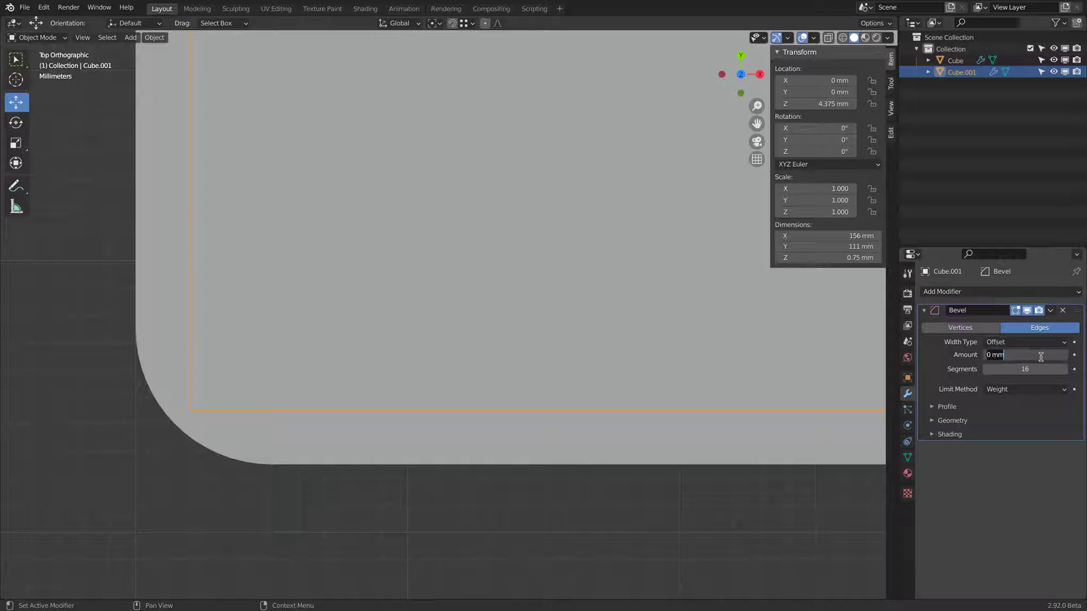
text(3)
key(Return)
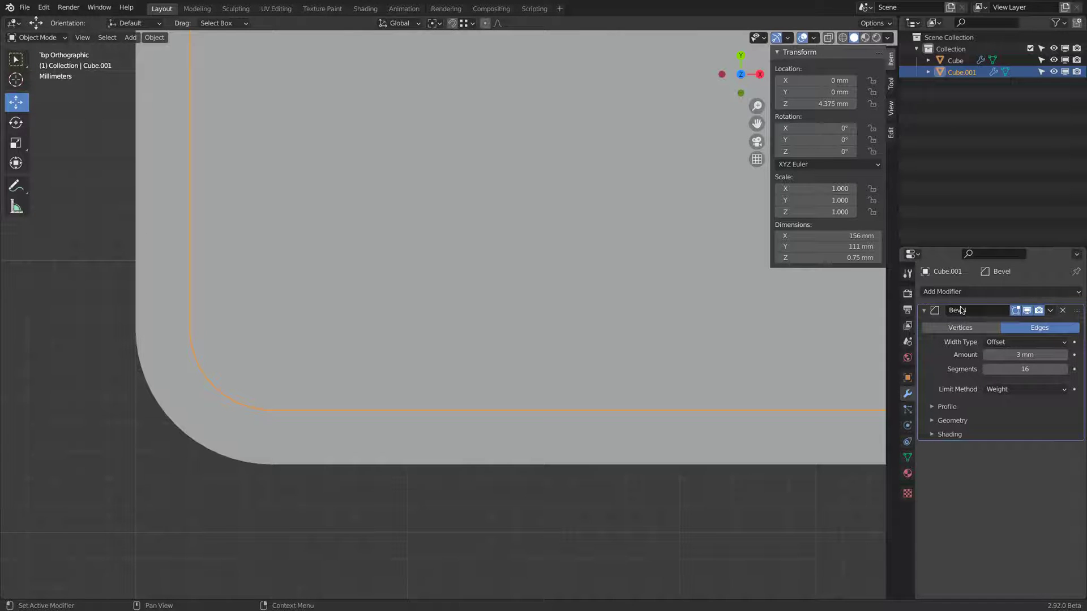
- Set the Bevel modifier's profile shape to 0.6 on the thin inset top plate
click(931, 434)
click(930, 434)
click(931, 420)
click(932, 421)
click(932, 407)
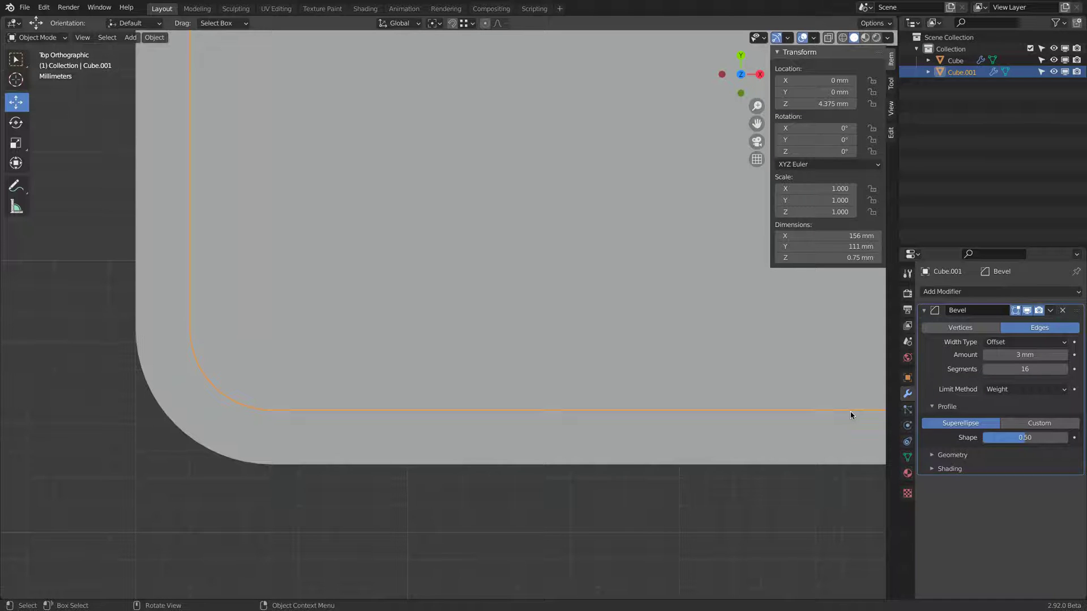
mouse_move(1013, 437)
mouse_down()
mouse_move(1048, 429)
mouse_move(979, 441)
mouse_move(995, 441)
mouse_up()
click(1013, 436)
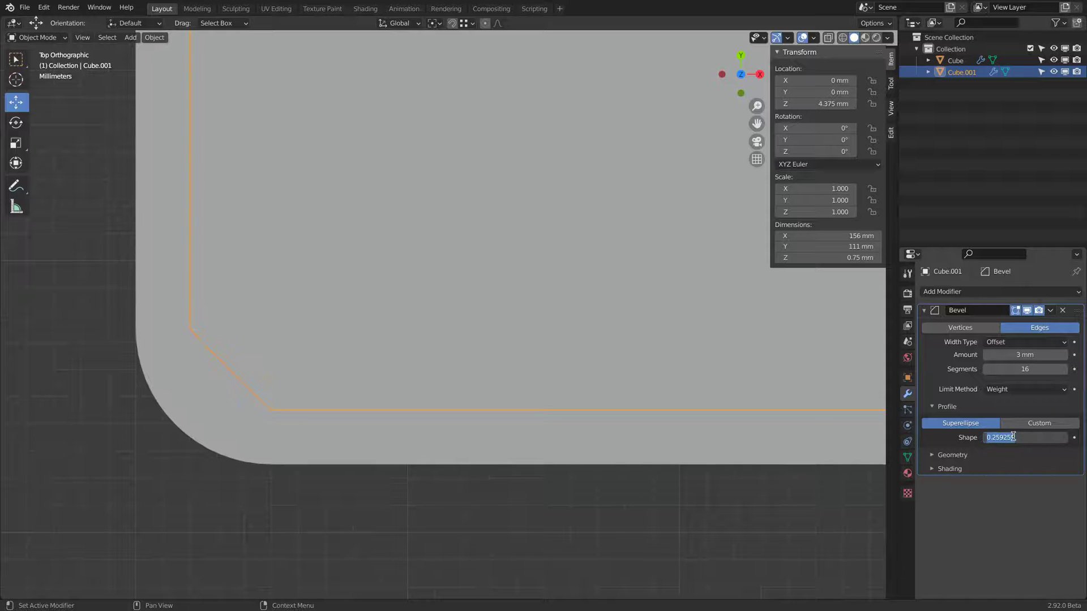
text(0.6)
key(Return)
- Set the Bevel modifier's profile shape to 0.6 on the outer slab
click(295, 447)
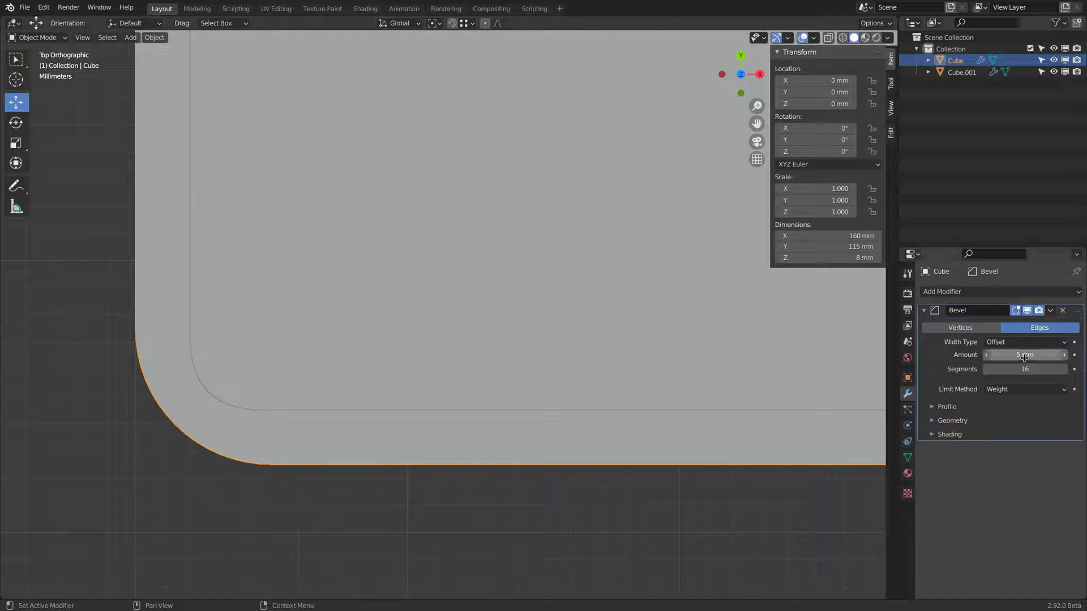
click(938, 406)
click(1035, 441)
text(0.6)
key(Return)
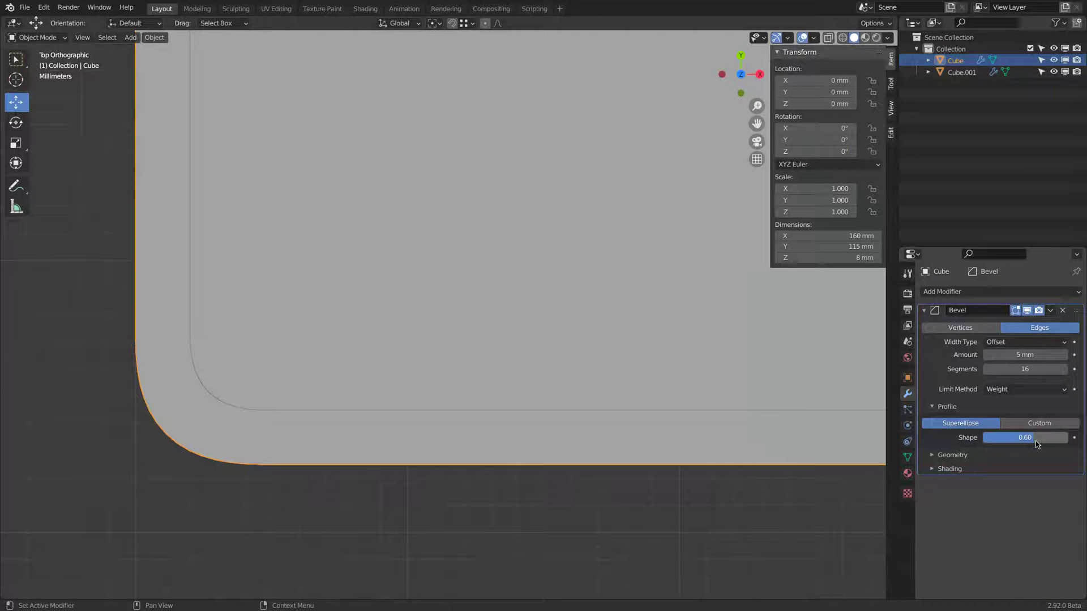
- Try a Bevel profile shape of 0.55 on the outer slab
click(1029, 437)
key(BackSpace)
text(0.55)
key(Return)
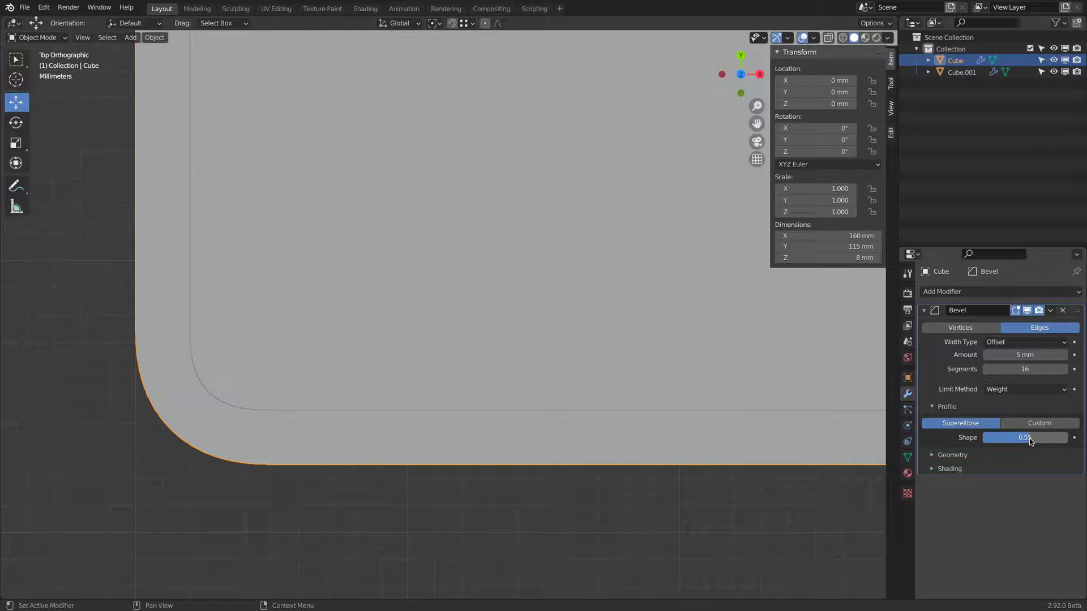
- Try a Bevel profile shape of 0.55 on the thin top plate
click(230, 403)
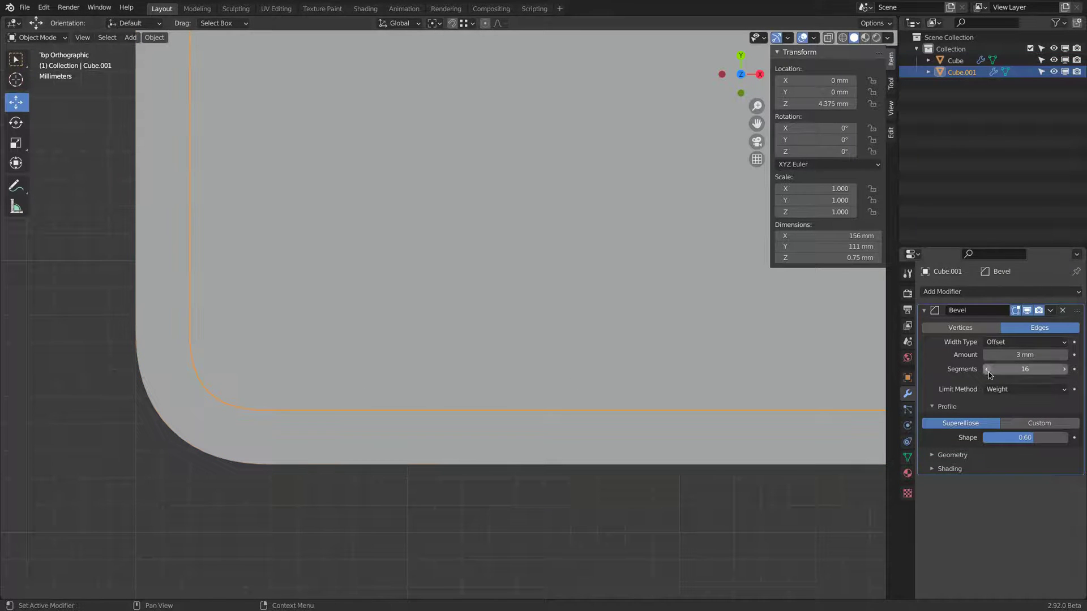
click(1028, 436)
text(.5)
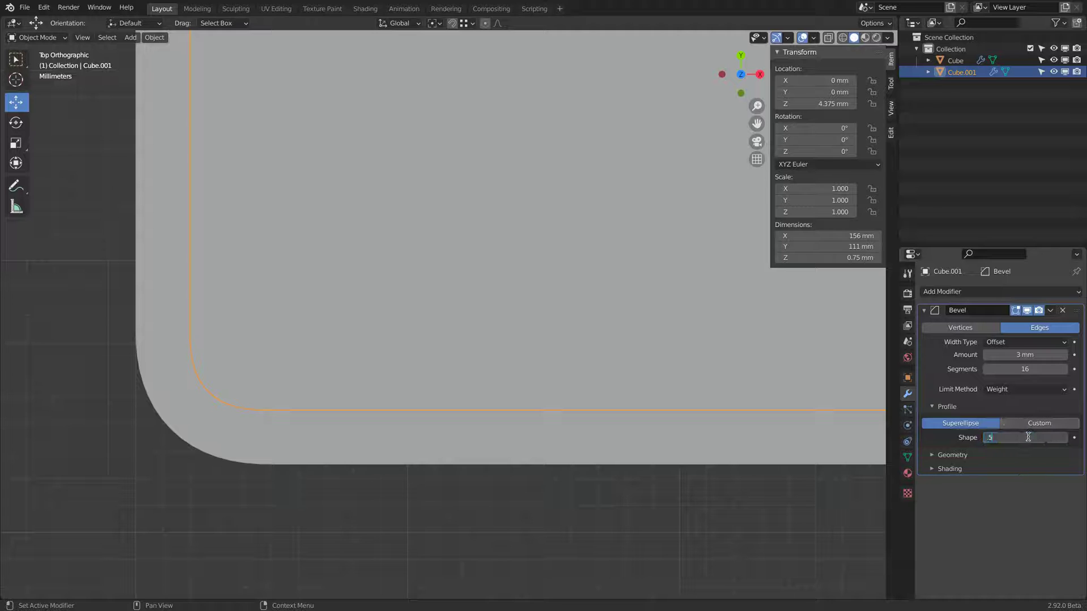
text(5)
key(Return)
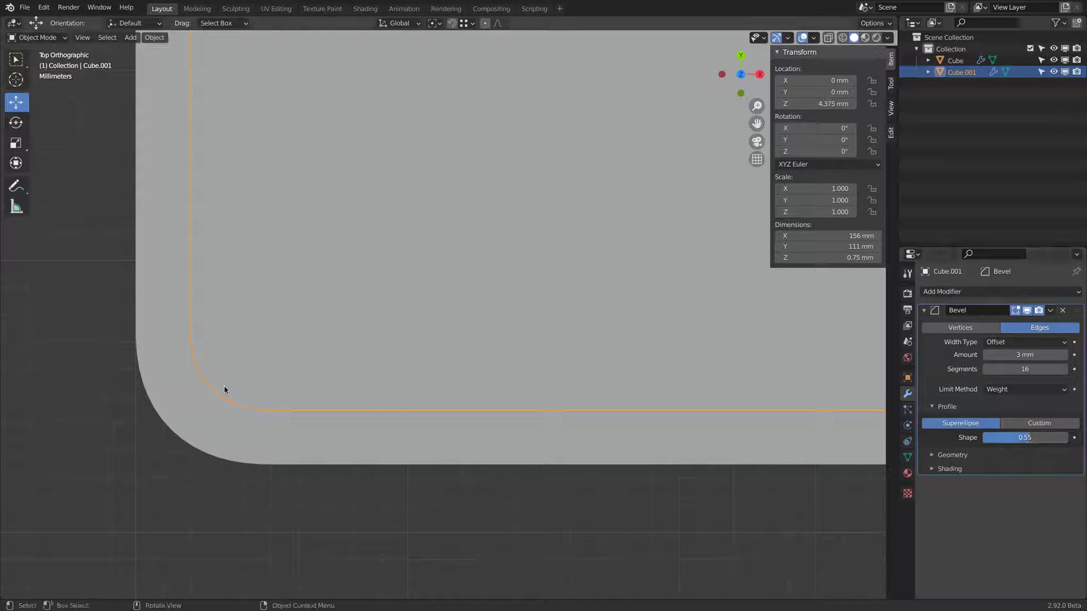
- Set the Bevel profile shape back to 0.6 on the thin plate and on the slab
click(1028, 439)
text(.6)
key(Return)
click(427, 406)
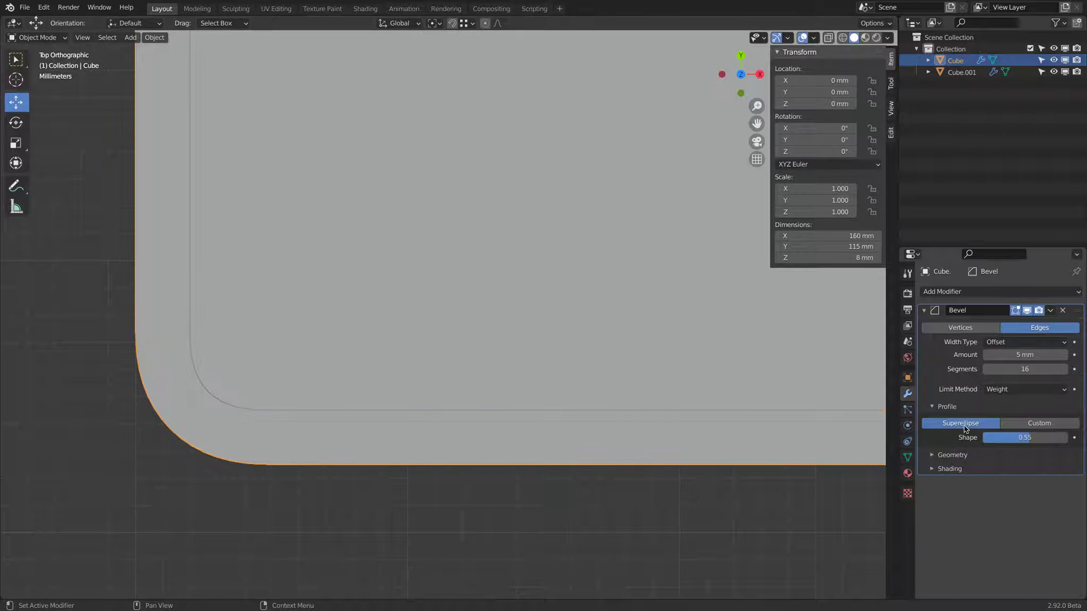
click(1024, 444)
text(.6)
key(Return)
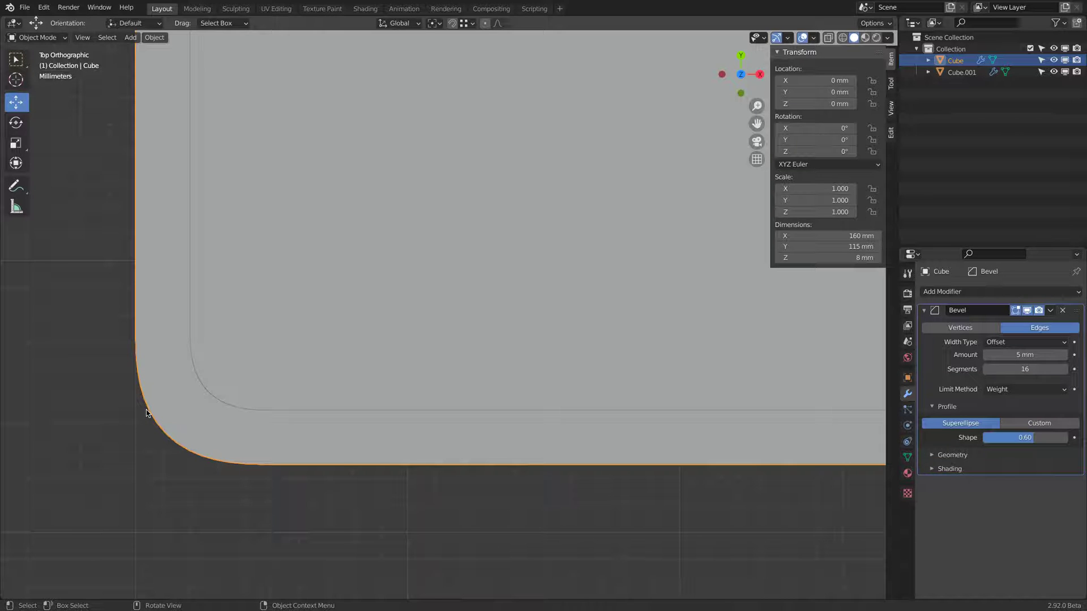
- Compare the slab's corner with a Bevel profile shape of 0.5, and restore the shape to 0.6
click(1003, 441)
text(0.5)
key(Return)
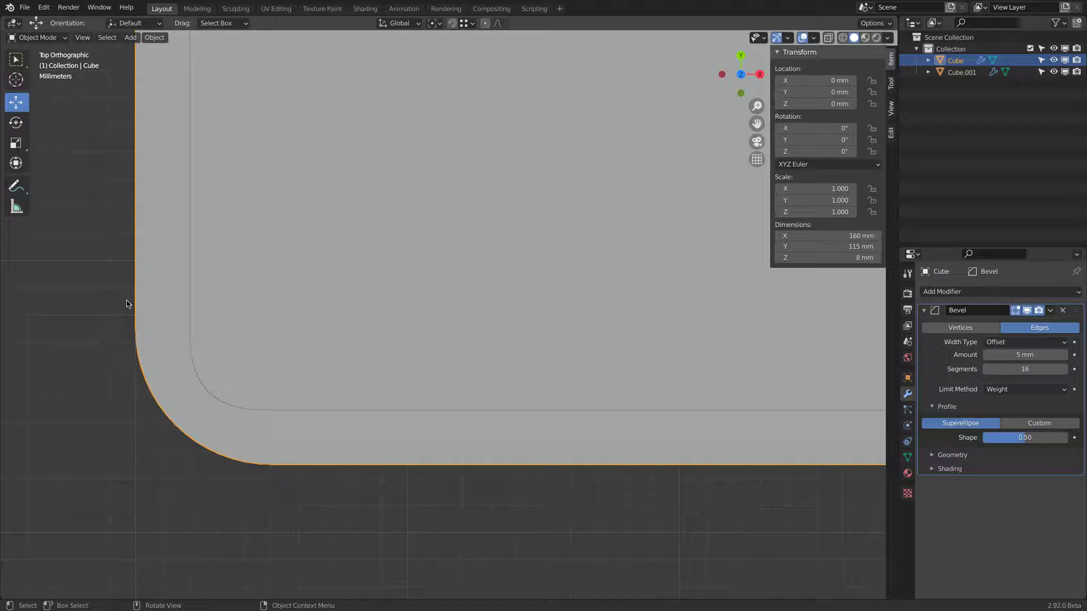
click(1021, 440)
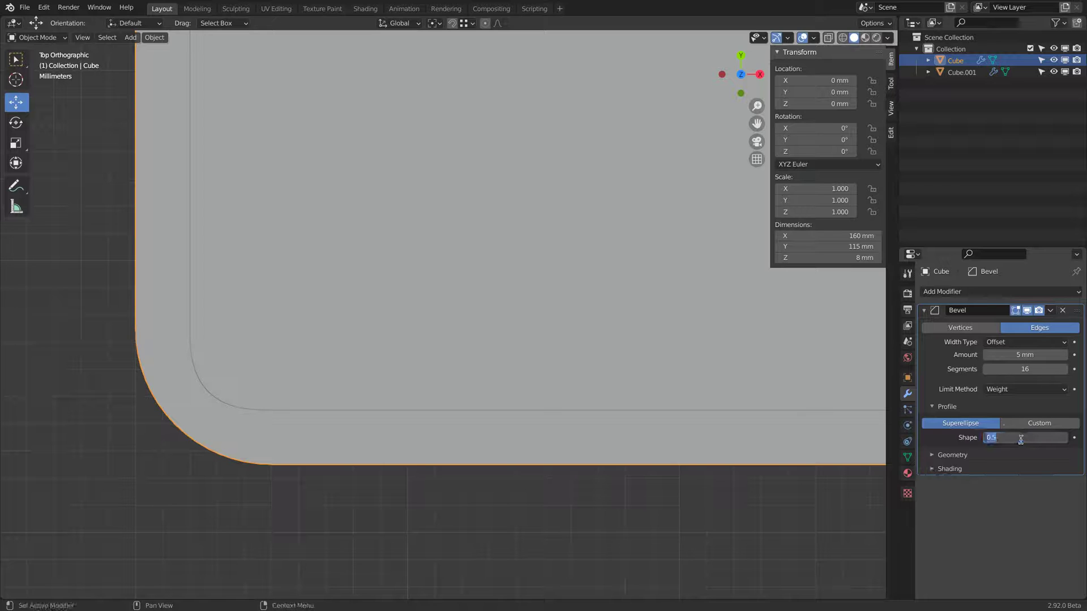
text(0.6)
key(Return)
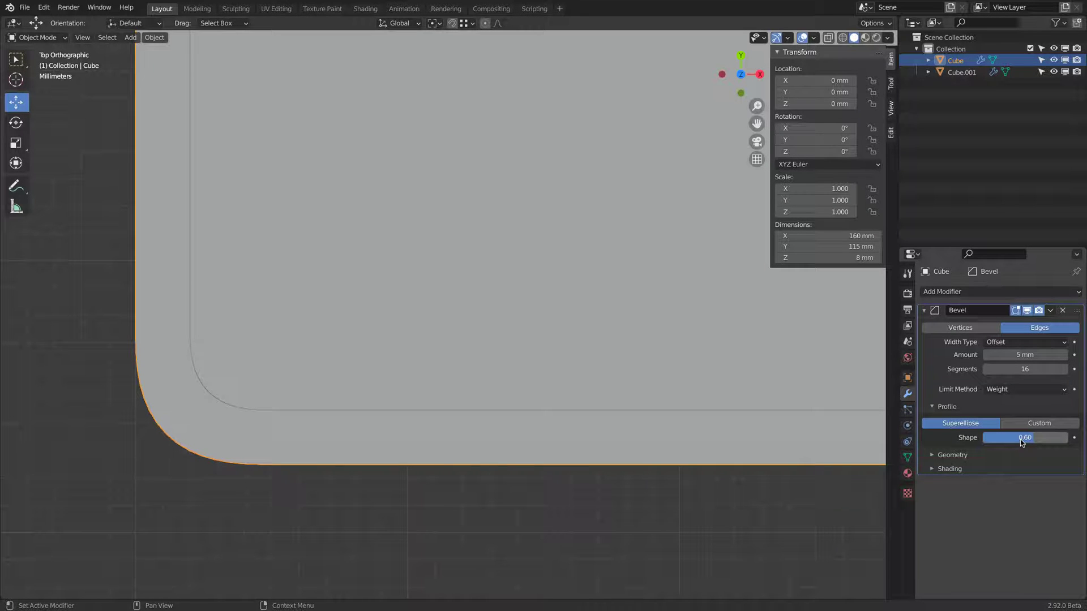
- Duplicate the thin top plate and move the copy straight down on Z, about 46 mm, to below the slab
middle_drag(429, 460, 372, 289)
scroll(407, 304, down, 4)
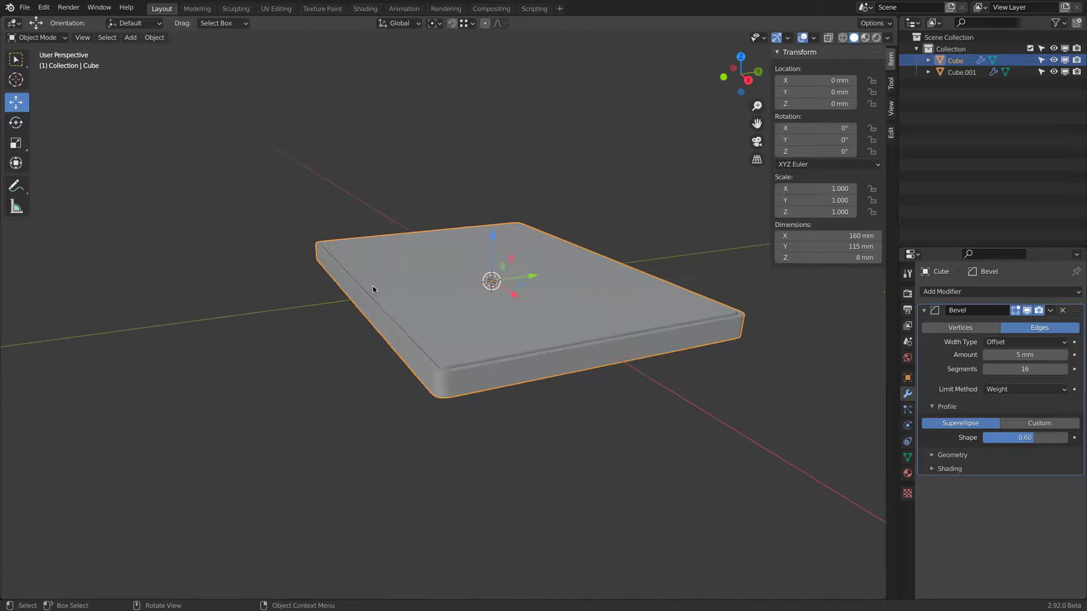
click(421, 319)
middle_drag(421, 318, 413, 283)
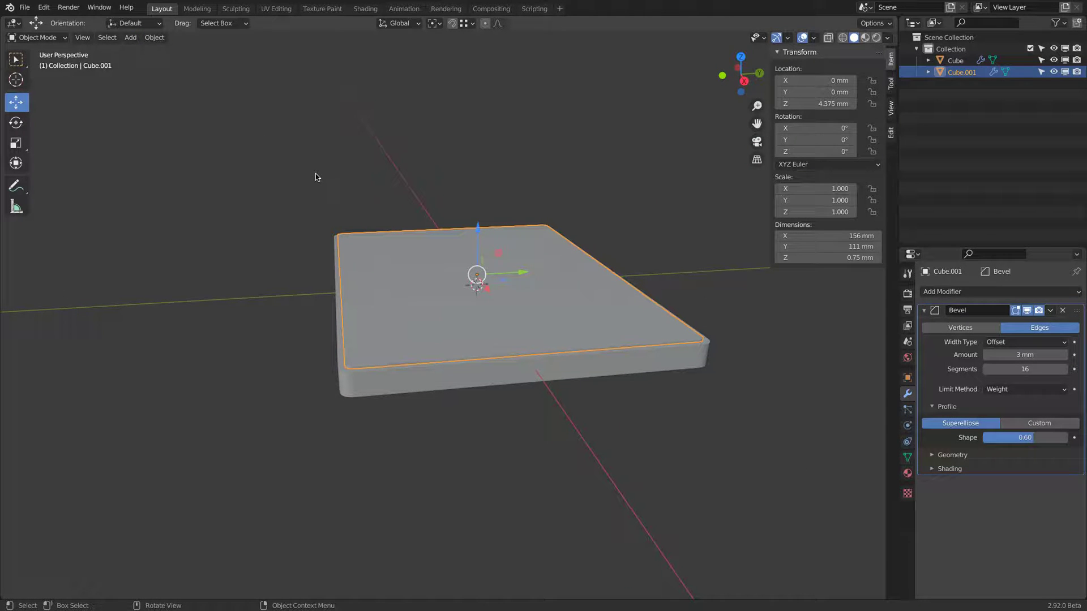
key(shift+d)
key(z)
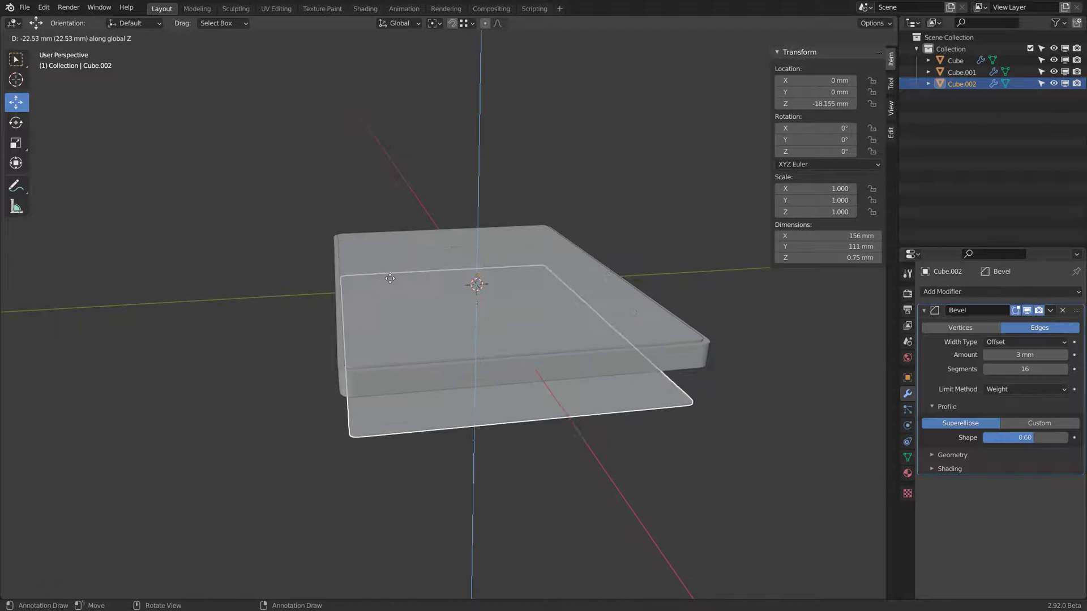
click(388, 331)
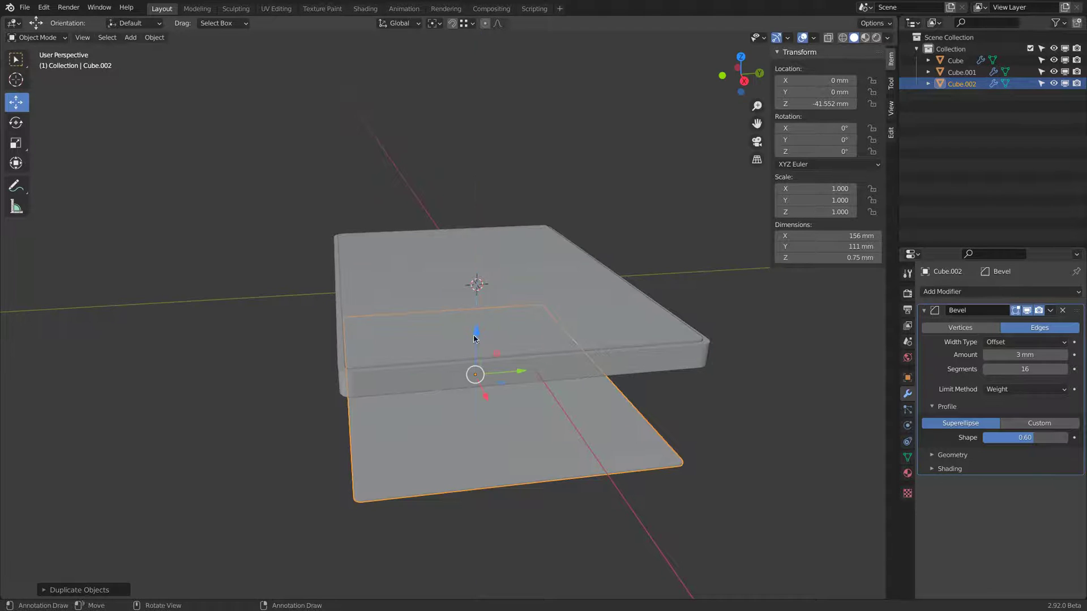
- Move the plate copy up along Z with snapping so it sits against the slab's underside at Z -4.375 mm
key(g)
key(z)
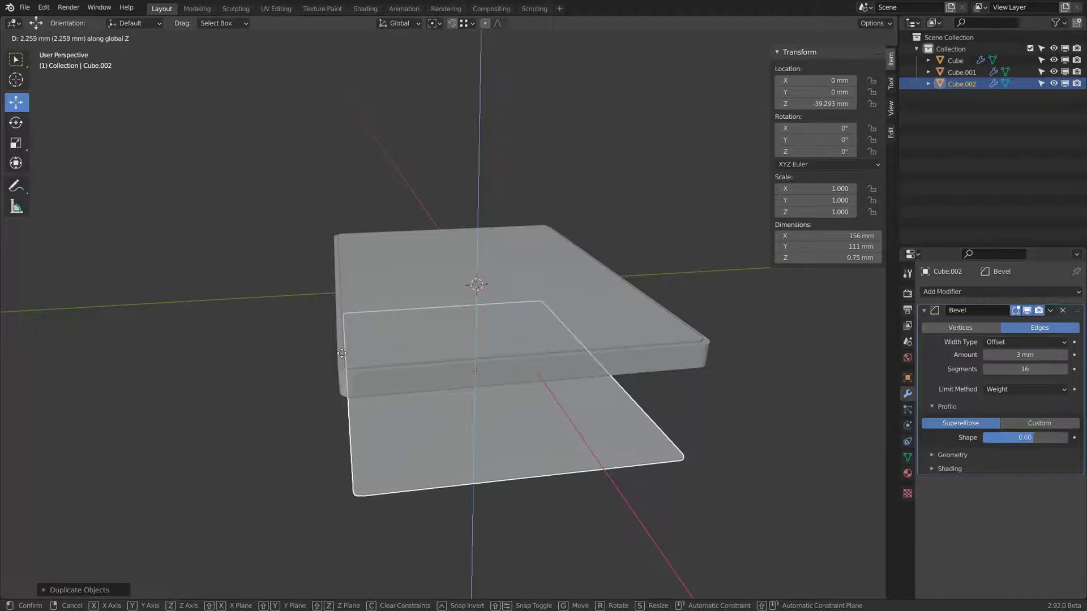
key(ctrl)
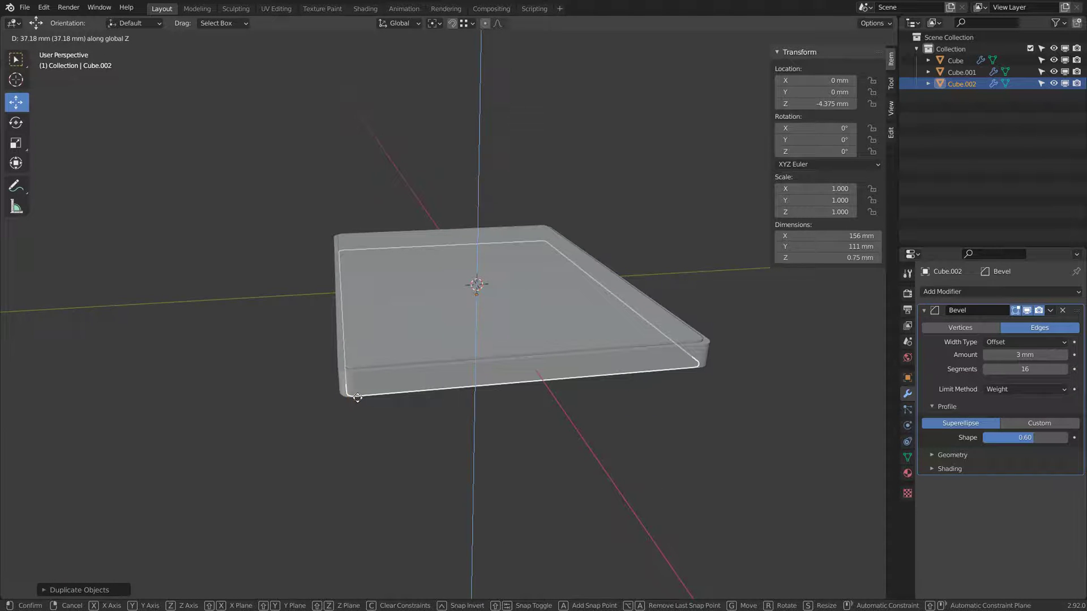
click(357, 398)
middle_drag(358, 397, 647, 231)
- Rename the lower plate as Botton and the main slab as Frame
double_click(961, 83)
text(Botton)
key(Return)
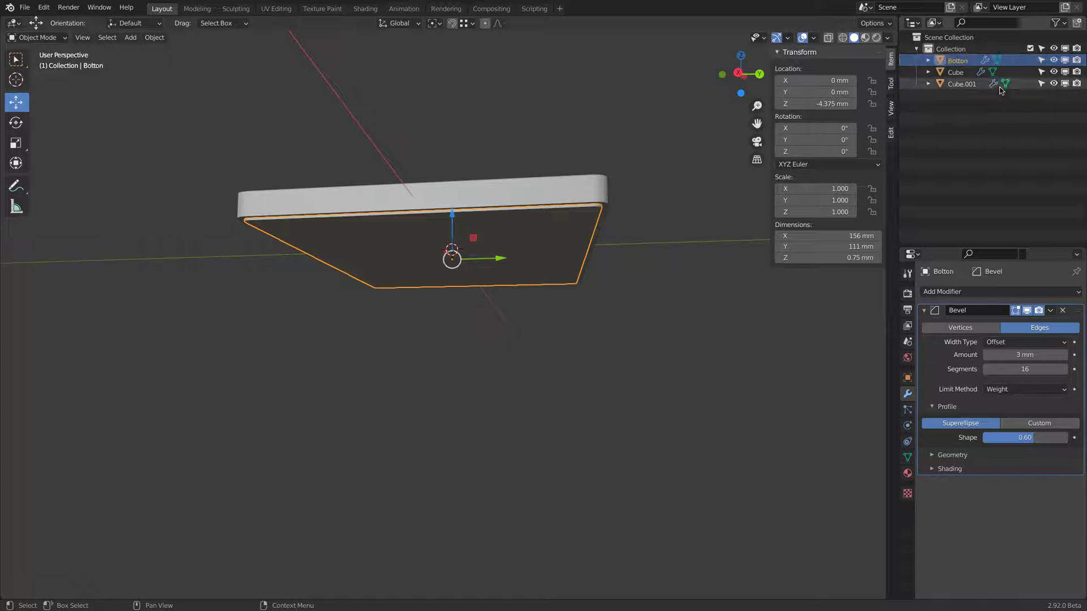
double_click(957, 72)
text(Frame)
key(Return)
- Select the thin plate on top of the slab and rename it as Spacer
middle_drag(538, 152, 548, 251)
click(548, 252)
double_click(955, 72)
text(Sh)
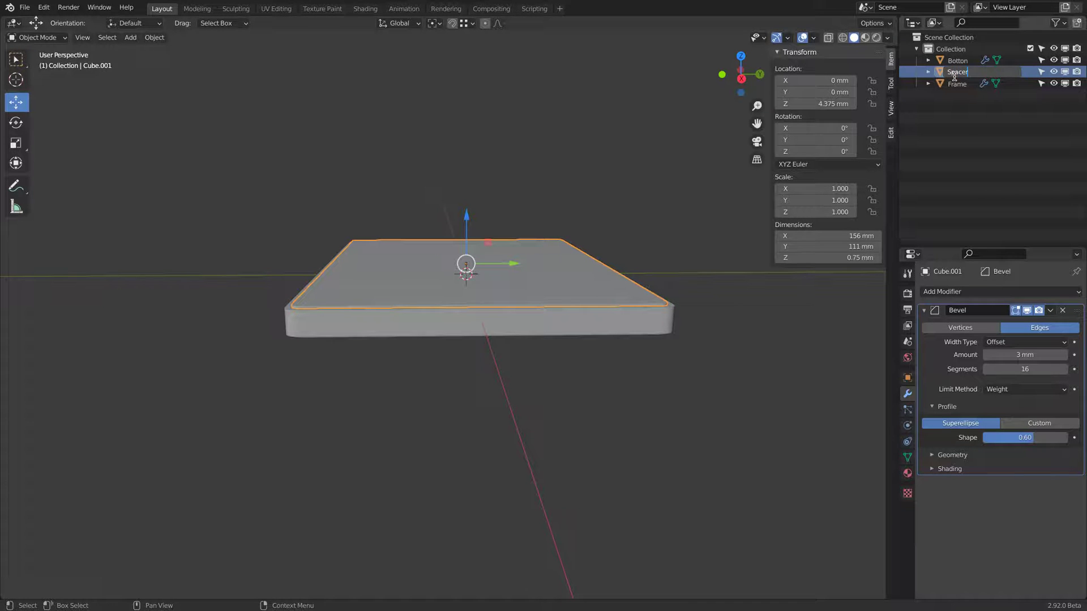
text(acer)
key(Return)
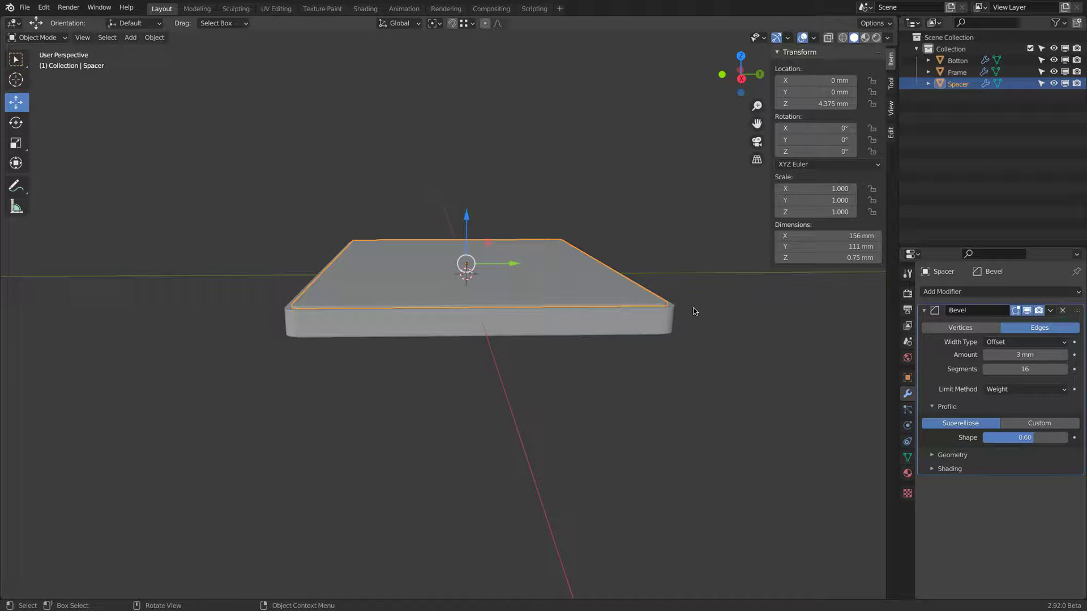
- Duplicate the Frame and move the copy straight up on Z by about 44 mm
click(588, 328)
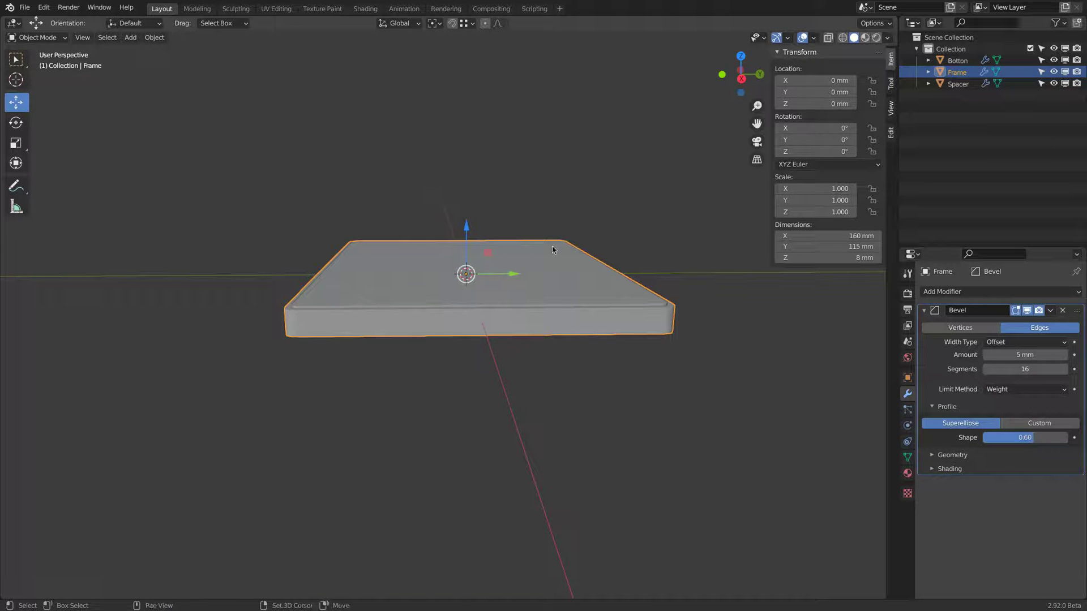
key(shift+d)
key(z)
click(532, 144)
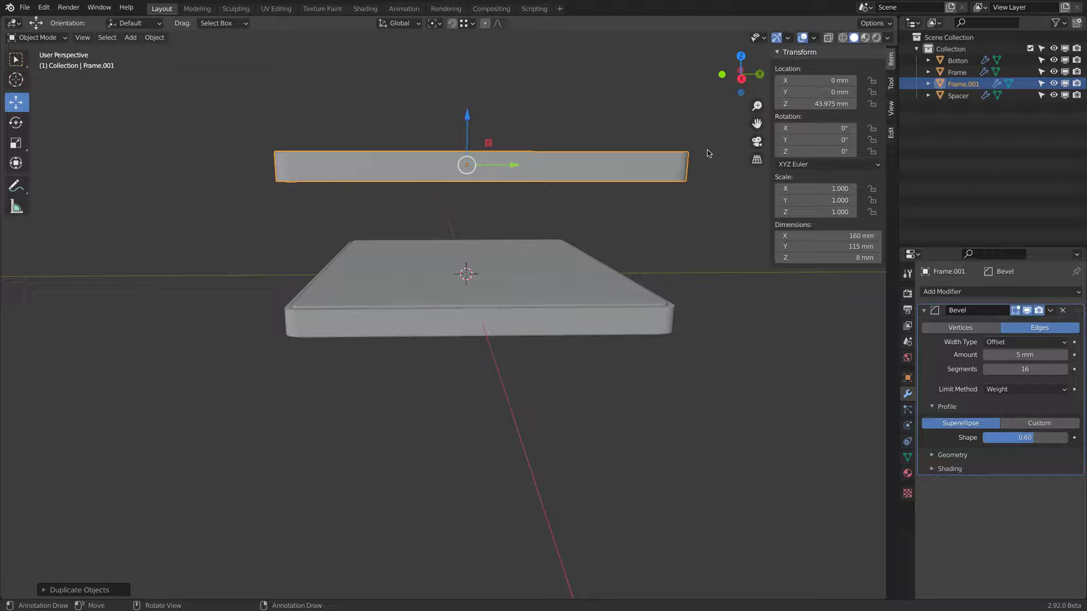
- Set the Frame copy's Z dimension to 1 mm and apply its scale
click(828, 258)
text(1)
key(Return)
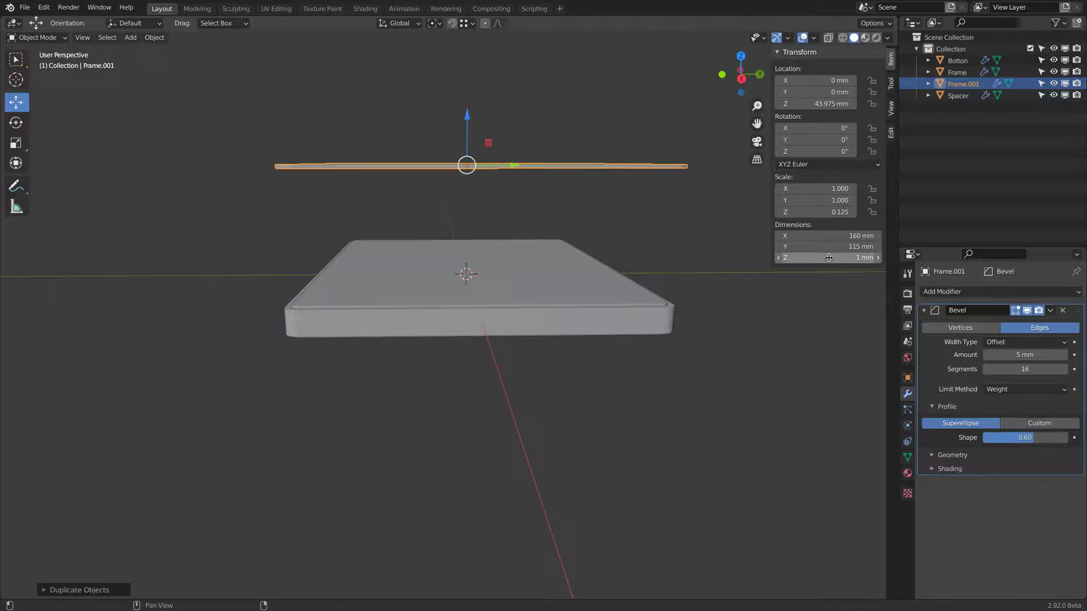
key(q)
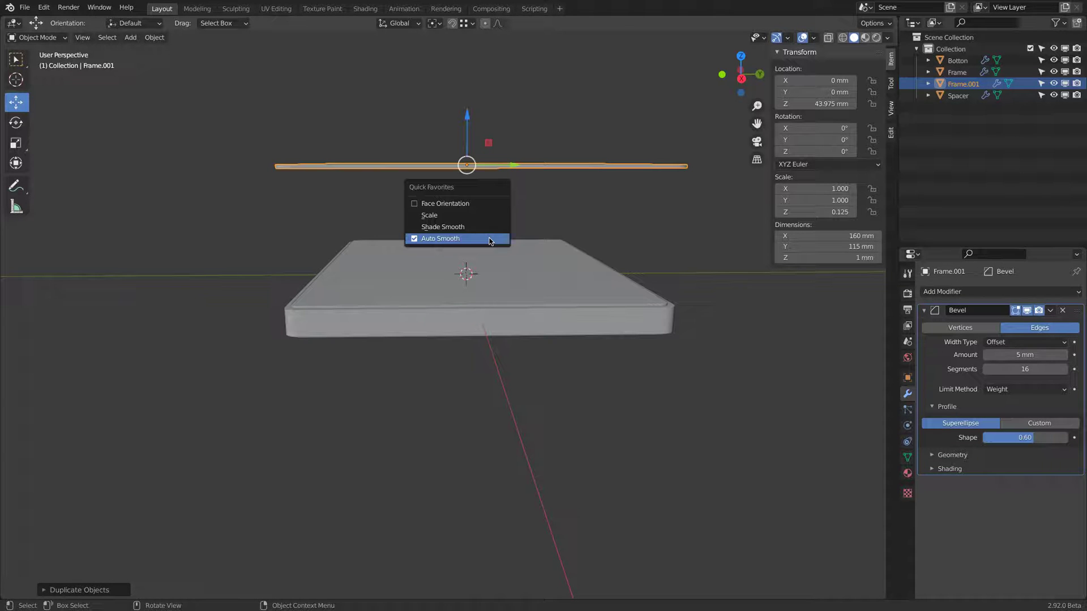
click(453, 216)
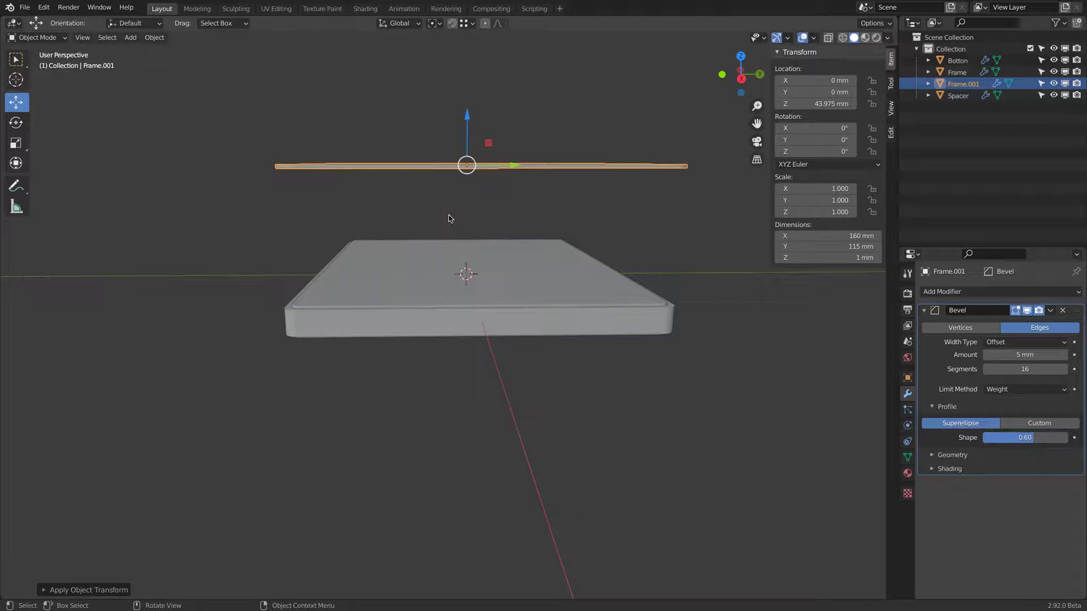
click(154, 38)
mouse_move(172, 97)
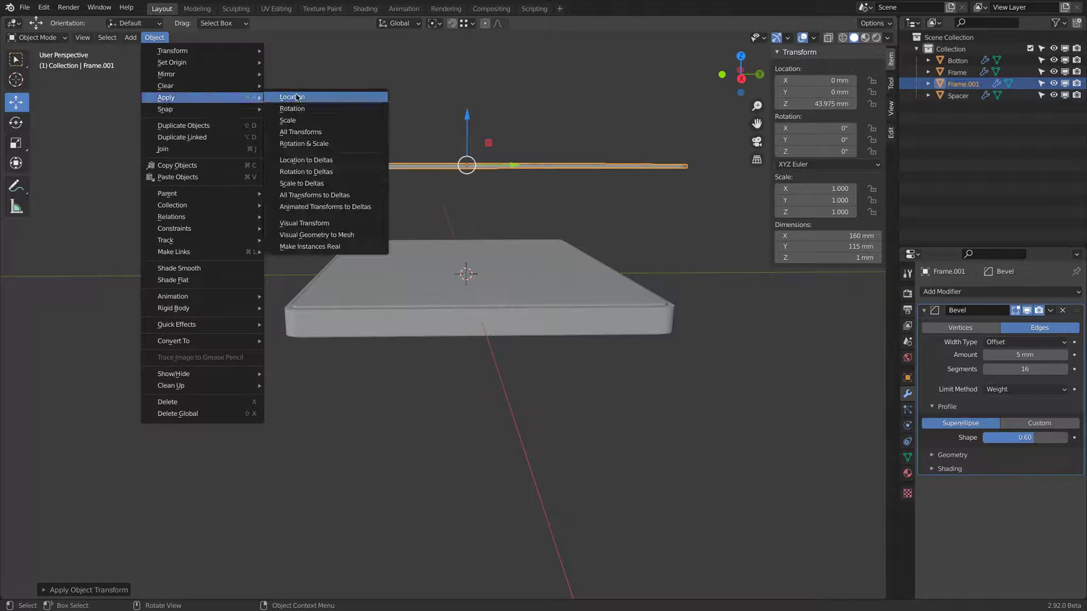
click(296, 119)
- Move the 1 mm plate down along Z with snapping so it rests on the Spacer at Z 5.25 mm
middle_drag(681, 172, 592, 225)
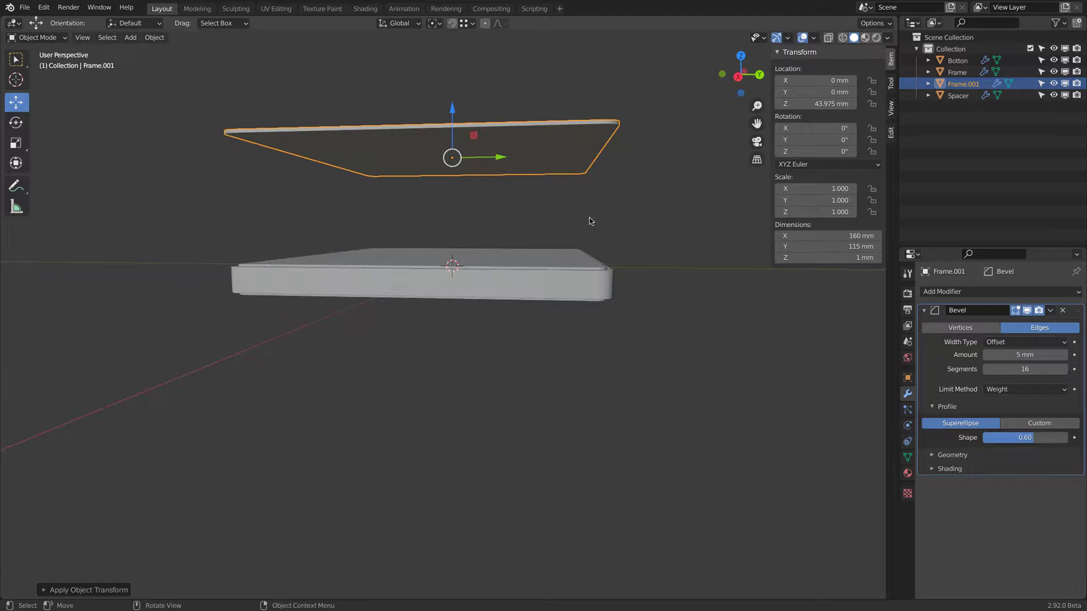
key(g)
key(z)
key(ctrl)
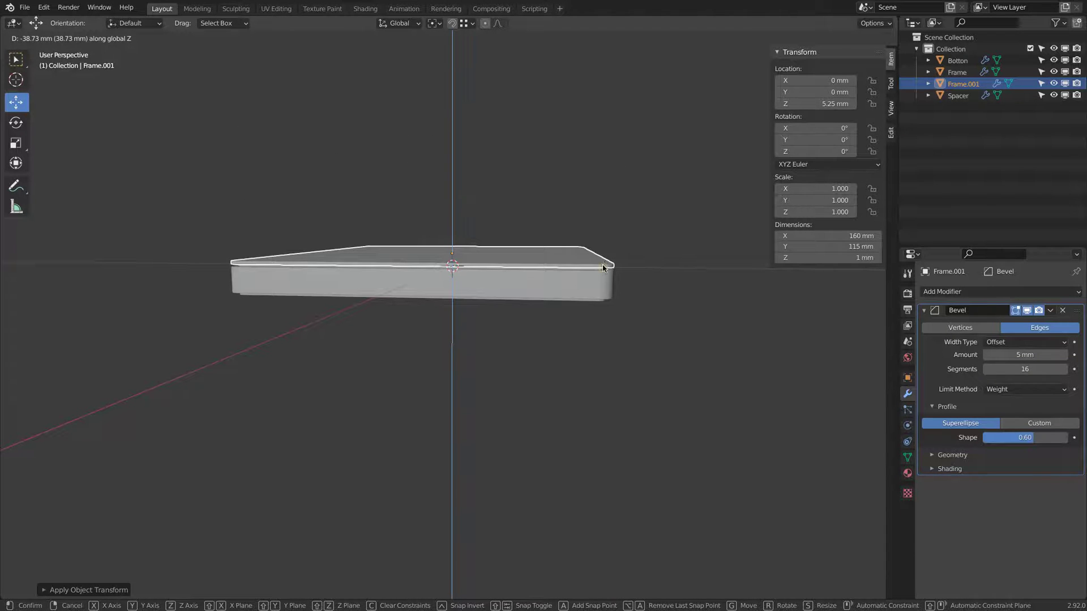
click(603, 268)
middle_drag(620, 277, 371, 257)
- Select all the trackpad parts and move them up together along Z by about 26 mm
key(a)
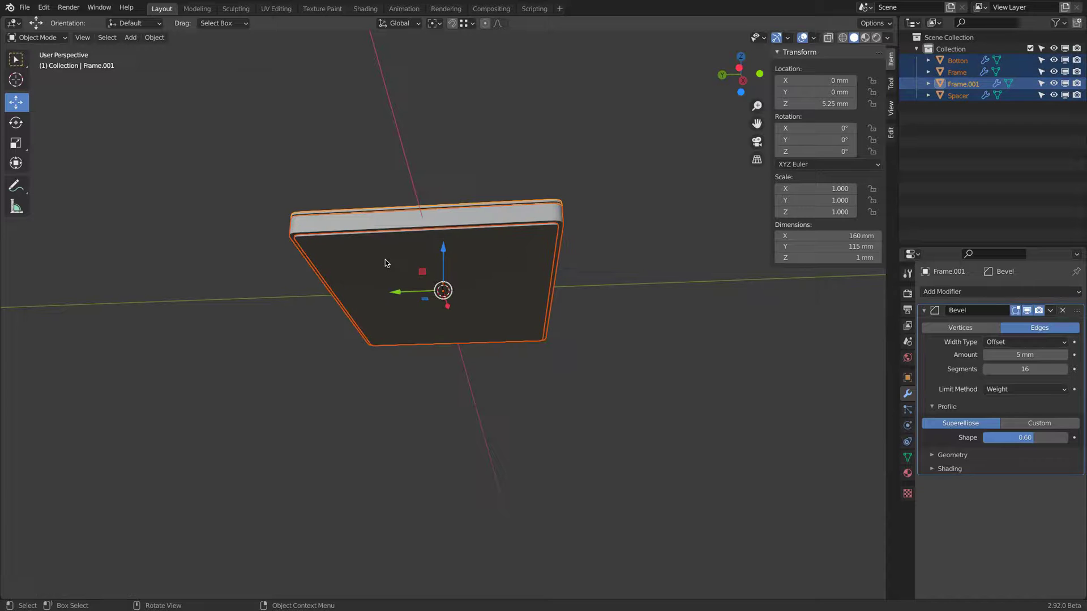
key(g)
key(z)
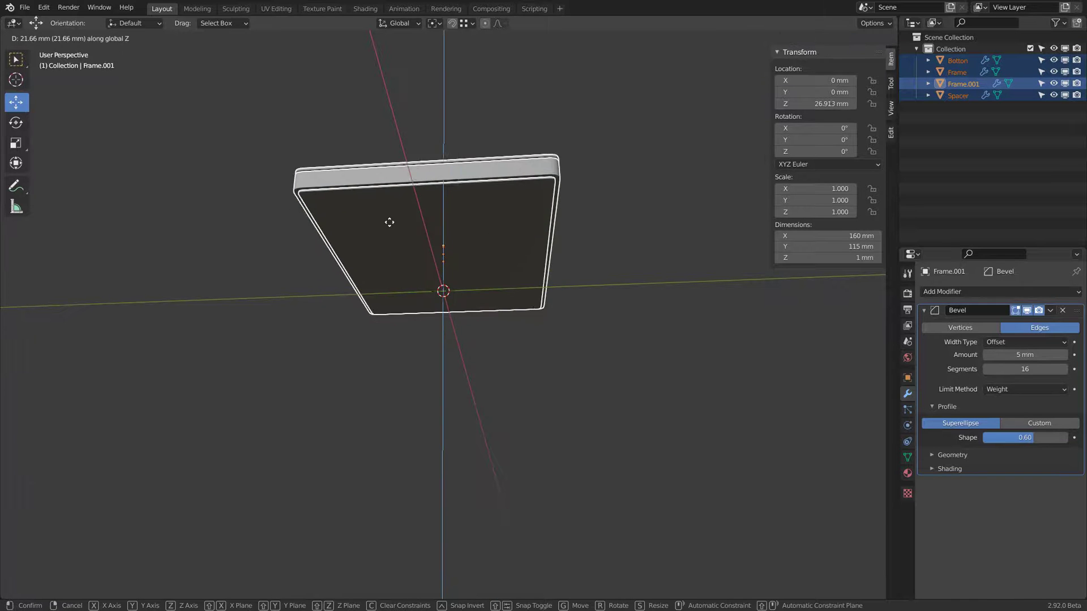
click(390, 218)
- Reset the 3D cursor to the world origin and add a mesh cylinder there
middle_drag(398, 227, 415, 276)
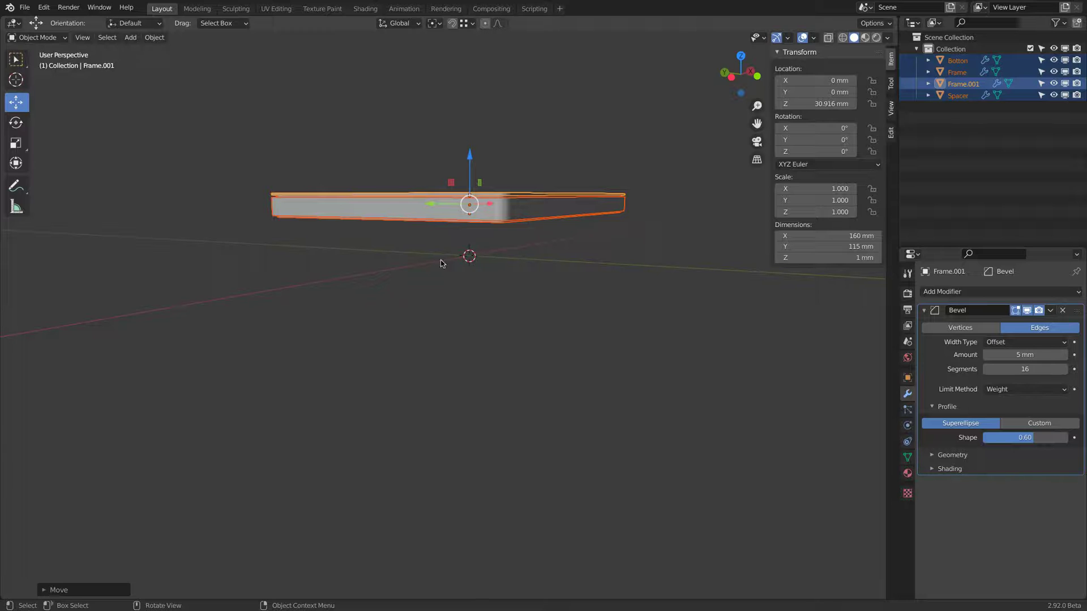
middle_drag(460, 263, 473, 179)
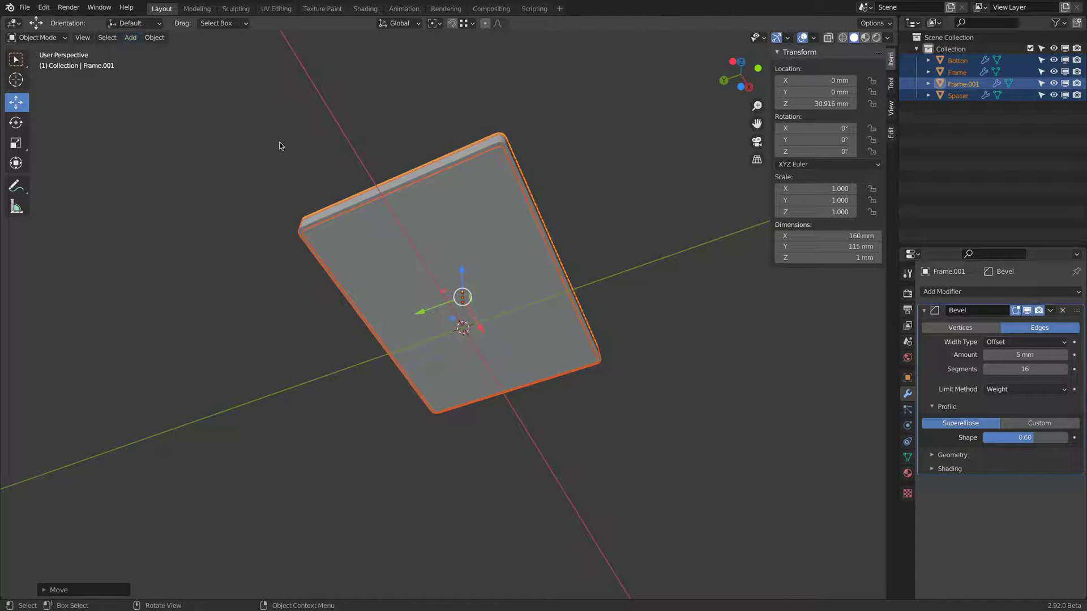
key(shift+s)
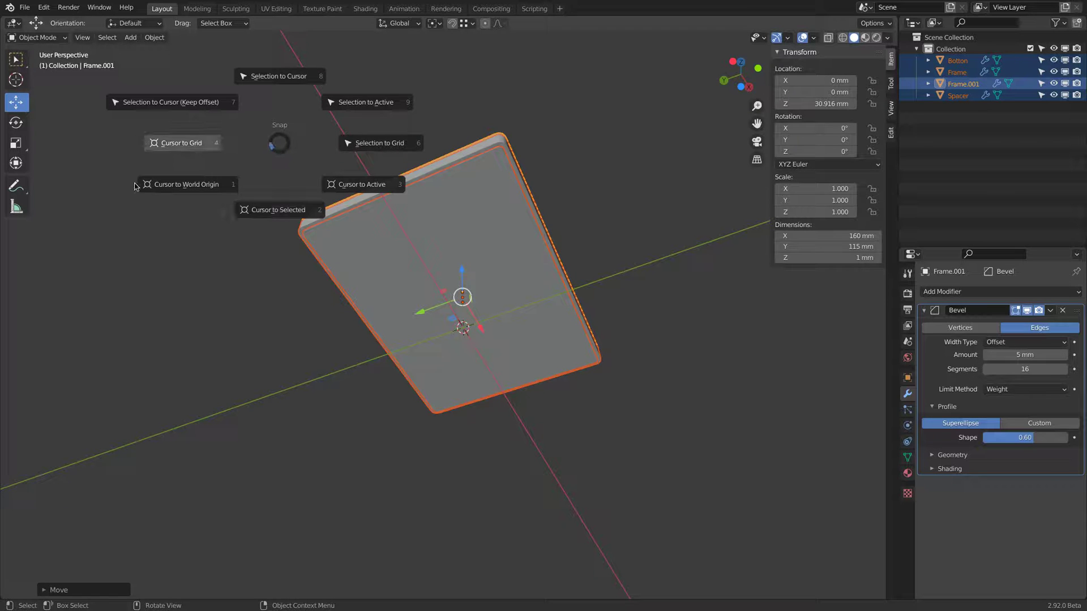
click(218, 188)
click(135, 39)
mouse_move(138, 54)
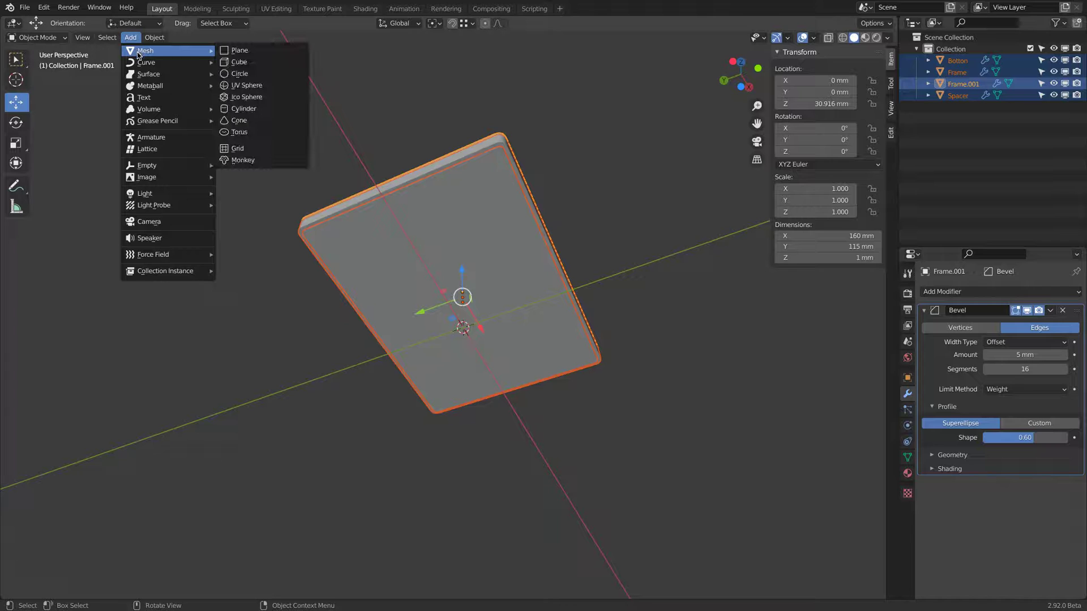
click(240, 111)
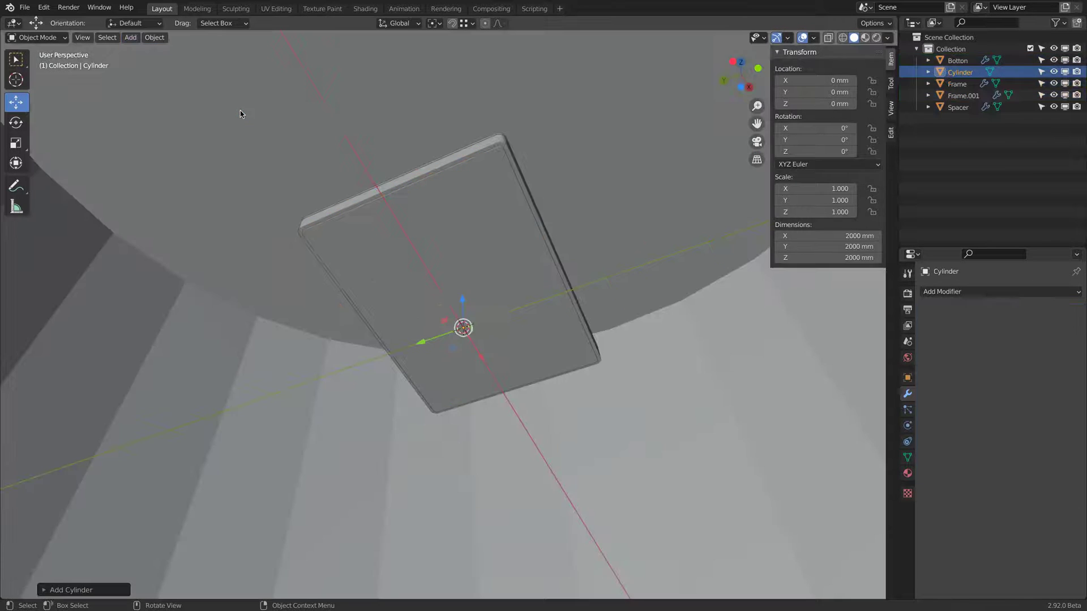
- Give the new cylinder 64 vertices, a radius of 3 mm and a depth of 0.25 mm
click(46, 590)
click(148, 450)
text(64)
key(Tab)
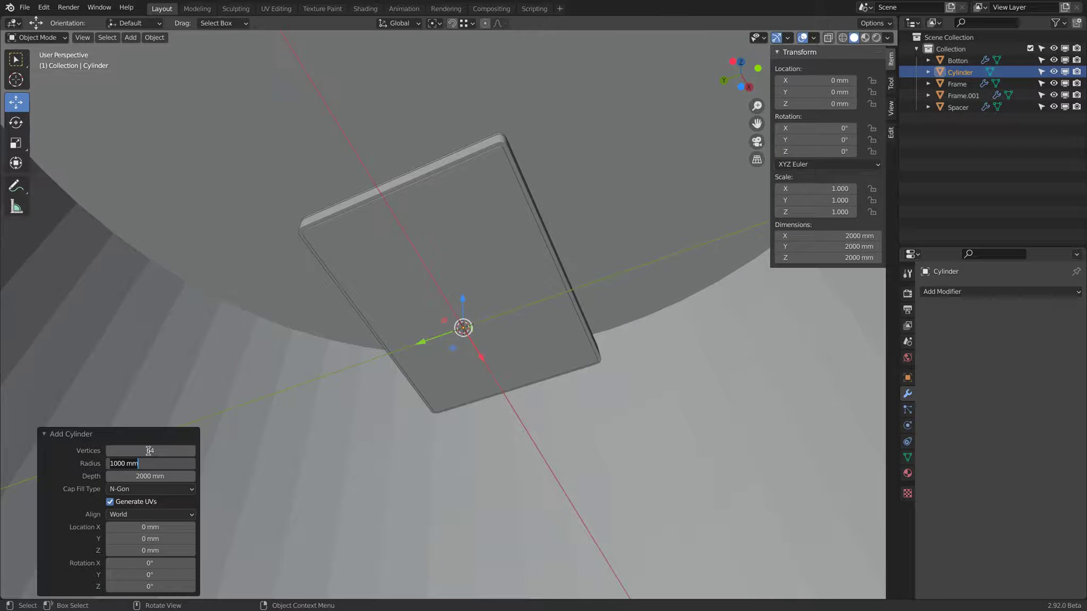
text(3)
key(Tab)
text(0.25)
key(Return)
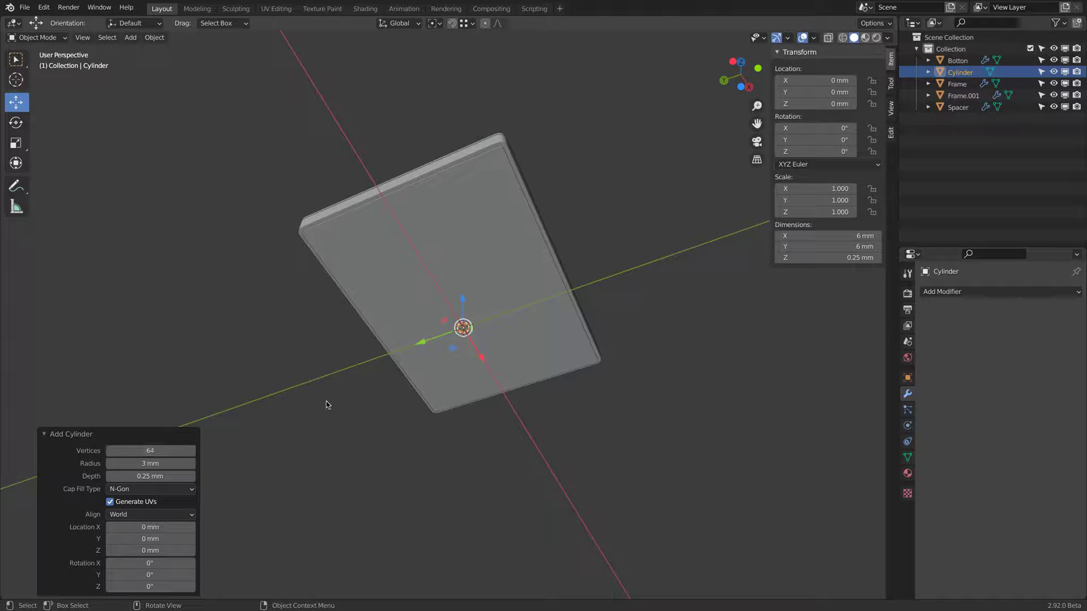
- Frame the small cylinder closely and examine how its rim displays at different zoom distances
scroll(439, 338, up, 6)
middle_drag(526, 308, 527, 342)
shift+middle_drag(444, 194, 501, 420)
scroll(468, 352, up, 4)
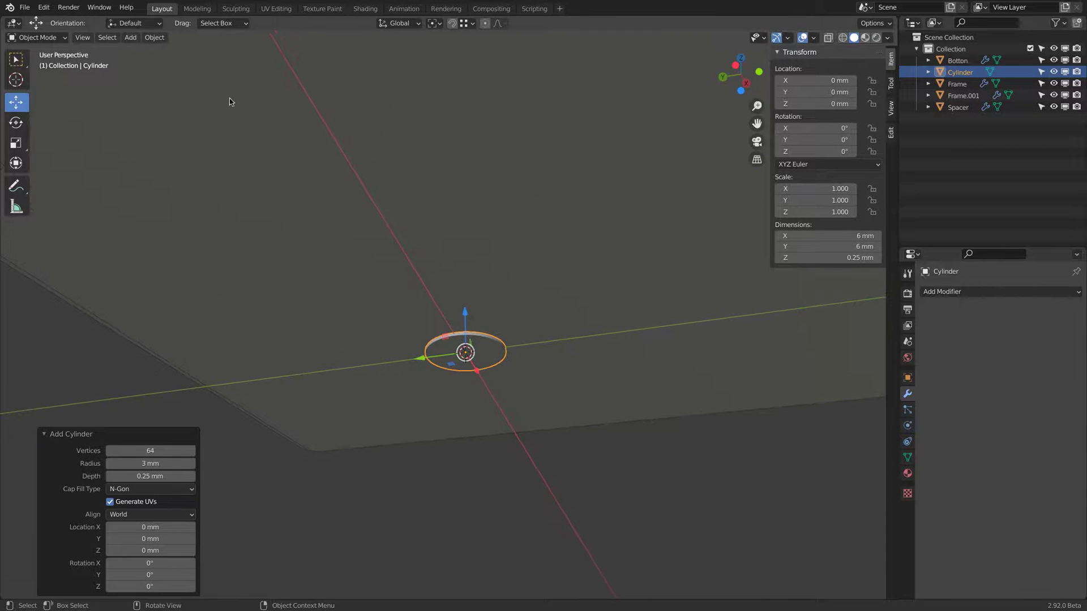
scroll(433, 354, up, 2)
scroll(451, 371, down, 1)
scroll(453, 370, up, 1)
scroll(449, 367, down, 3)
scroll(446, 365, up, 1)
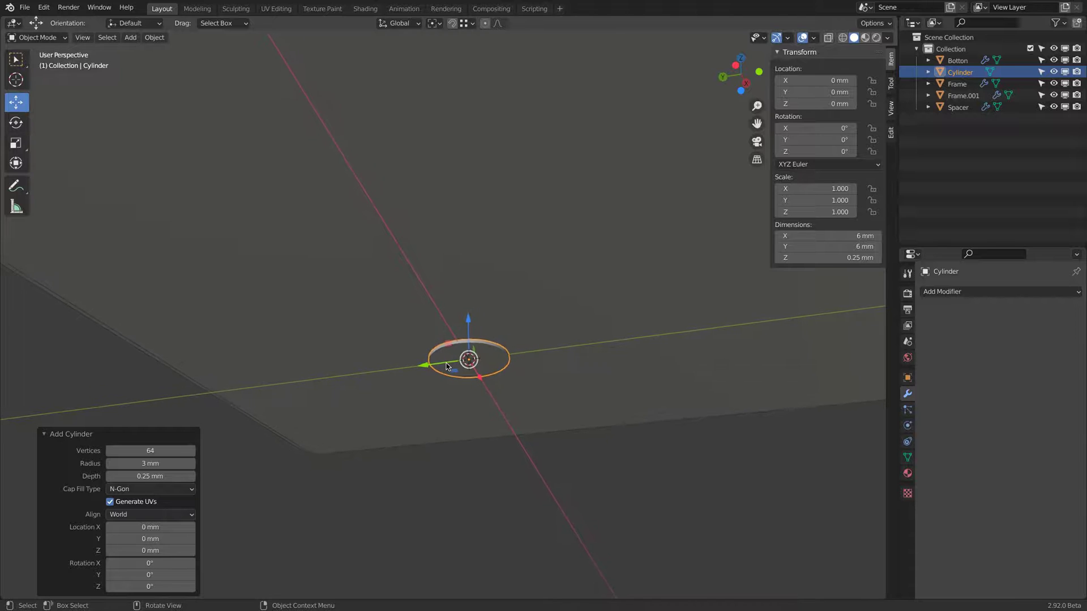
scroll(442, 359, up, 1)
scroll(441, 357, down, 1)
scroll(441, 357, up, 2)
scroll(442, 358, up, 1)
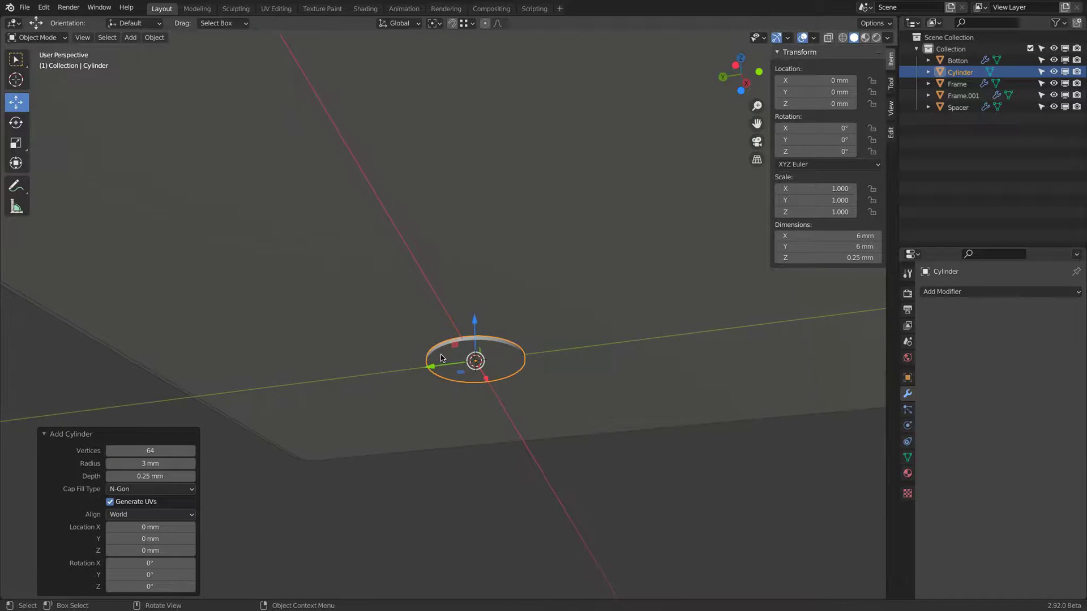
click(86, 38)
click(109, 102)
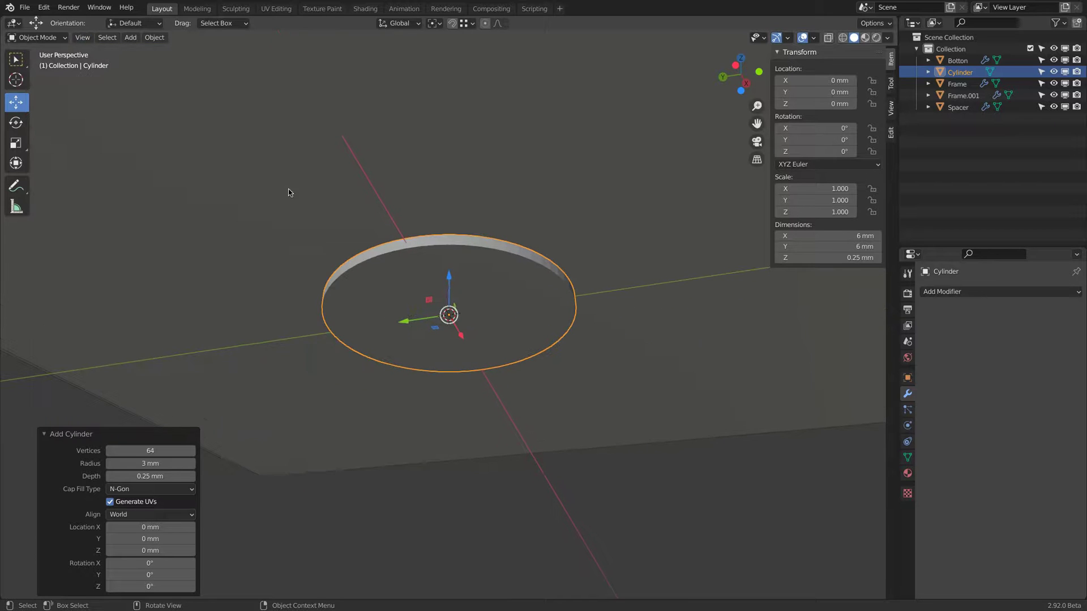
scroll(409, 260, up, 2)
scroll(409, 260, down, 2)
scroll(410, 260, up, 2)
scroll(409, 260, down, 2)
scroll(409, 260, up, 2)
scroll(409, 260, down, 1)
scroll(409, 261, down, 2)
scroll(419, 237, up, 2)
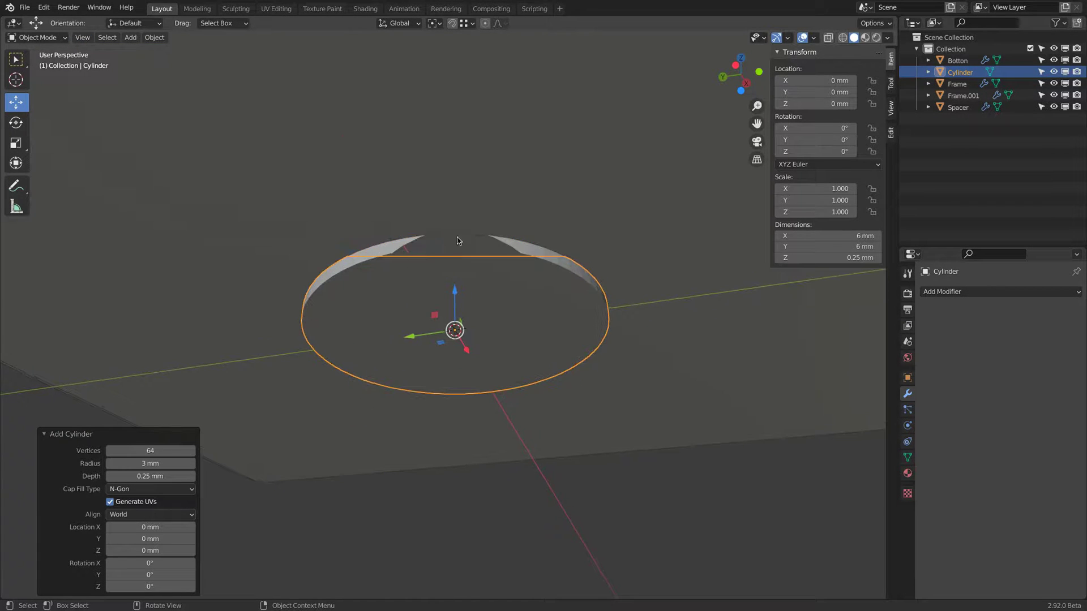
scroll(437, 243, down, 2)
scroll(442, 242, up, 2)
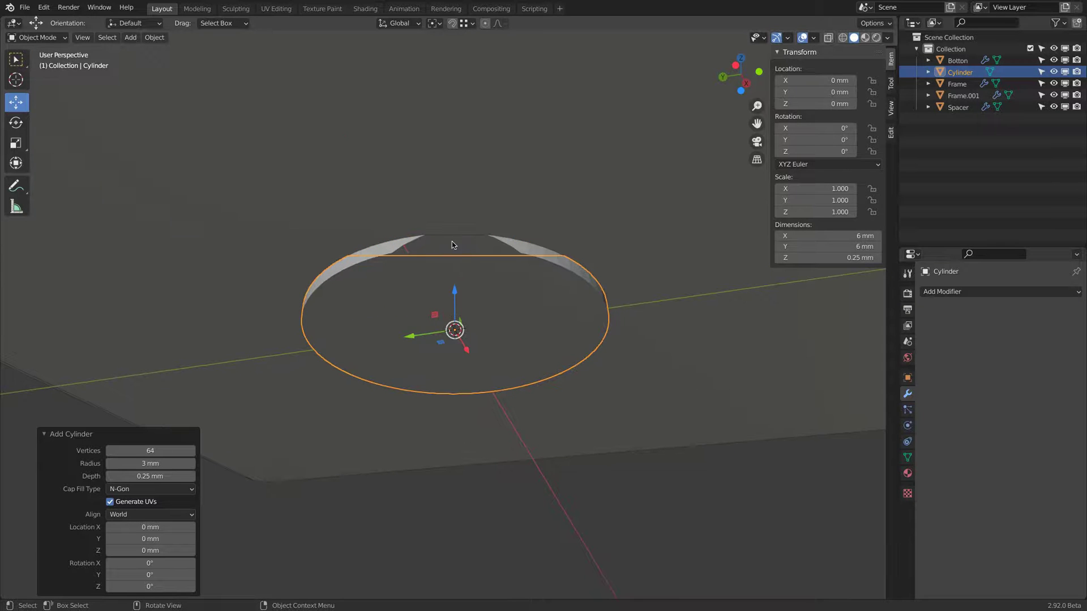
- Set the viewport's Clip Start to 1 mm
click(891, 108)
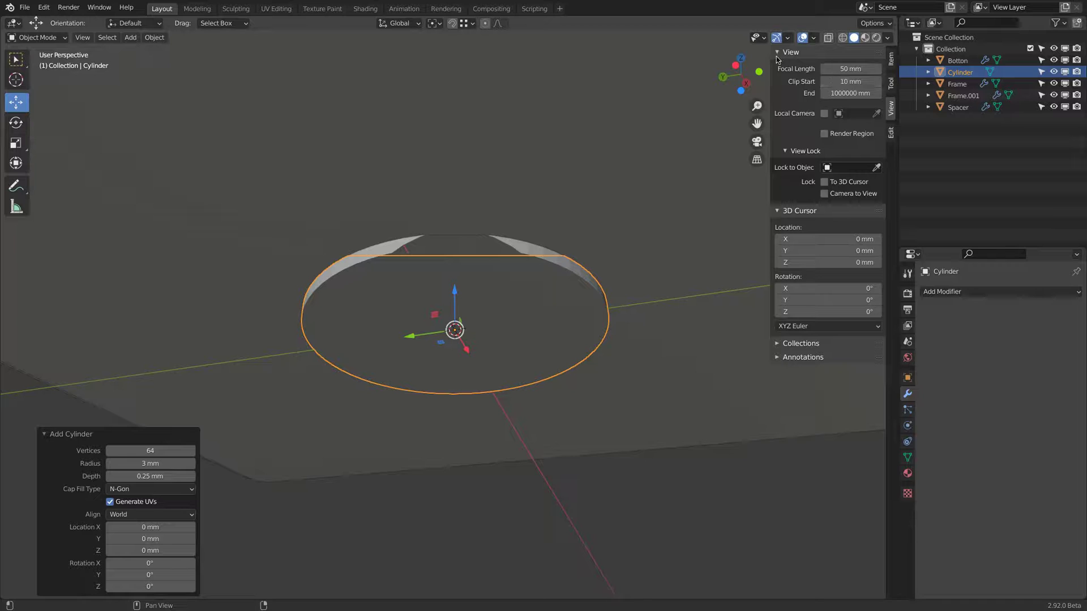
click(843, 81)
text(1)
key(Return)
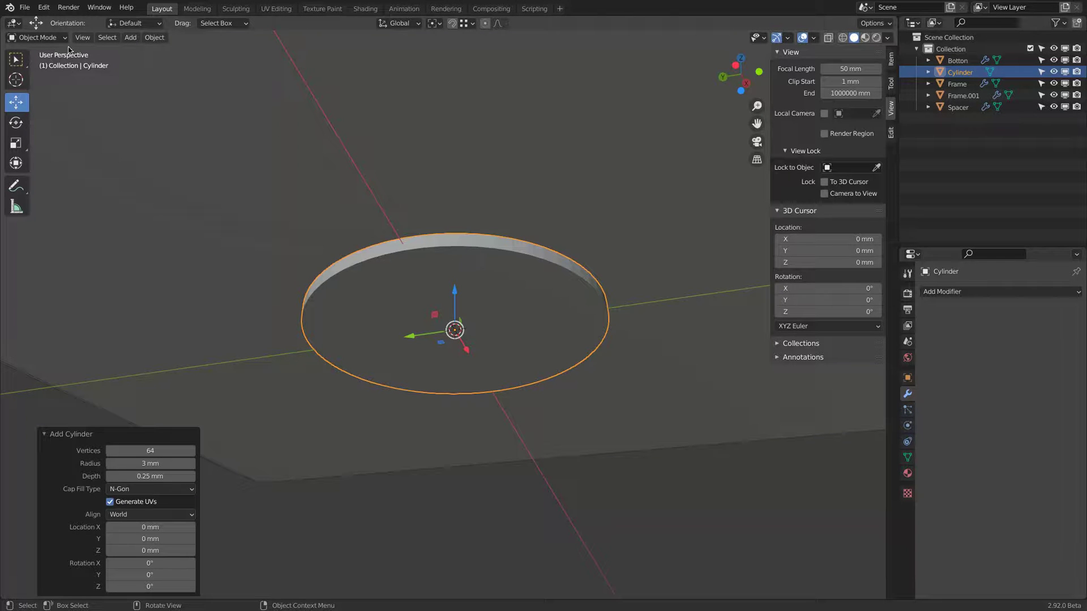
- Select the cylinder's underside face in Edit Mode and set its edges' Mean Bevel Weight to 1.00
click(54, 38)
click(34, 64)
click(99, 38)
click(383, 287)
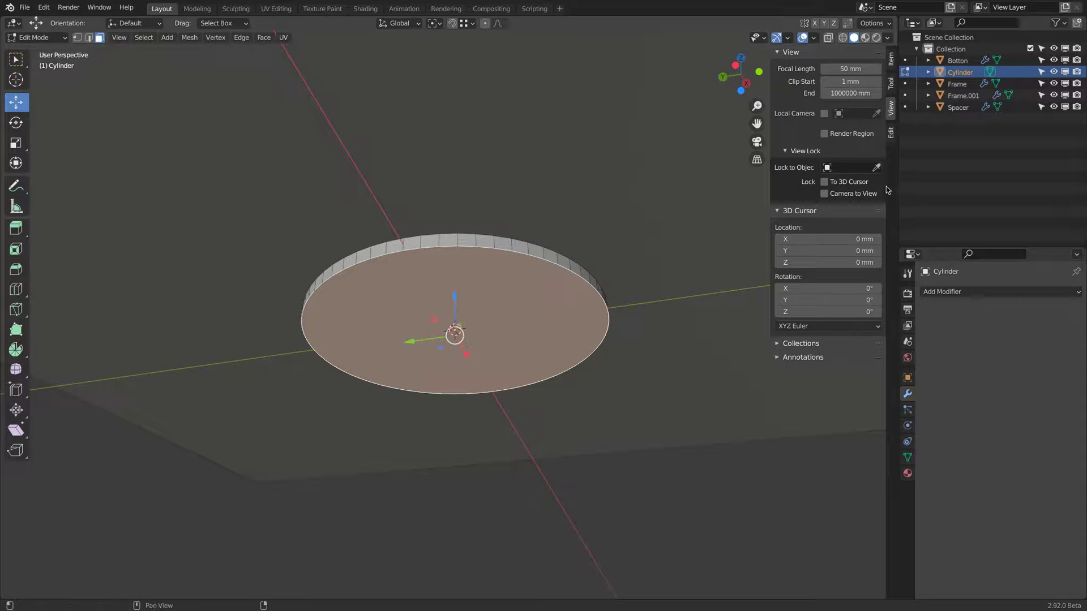
click(891, 58)
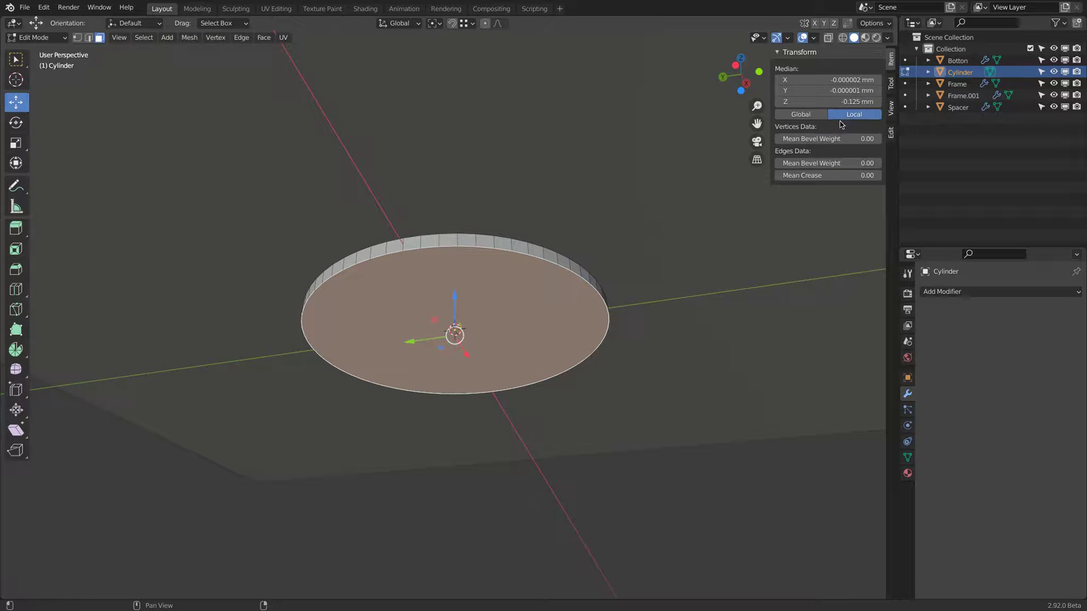
drag(817, 164, 883, 164)
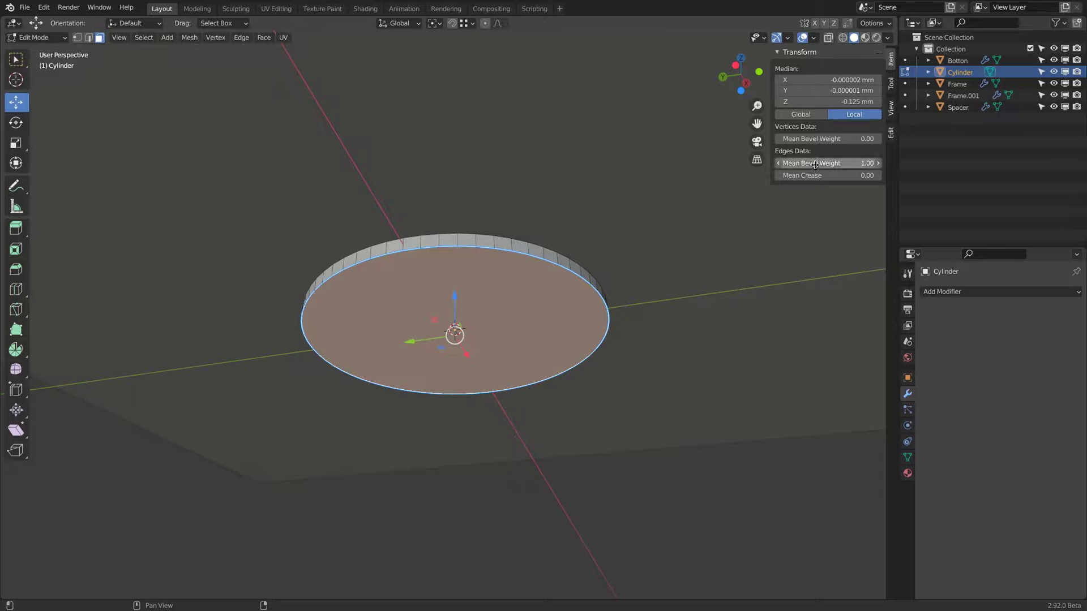
- Add a Bevel modifier to the cylinder with amount 0.125 mm, 10 segments and the limit method Weight
click(950, 289)
click(848, 338)
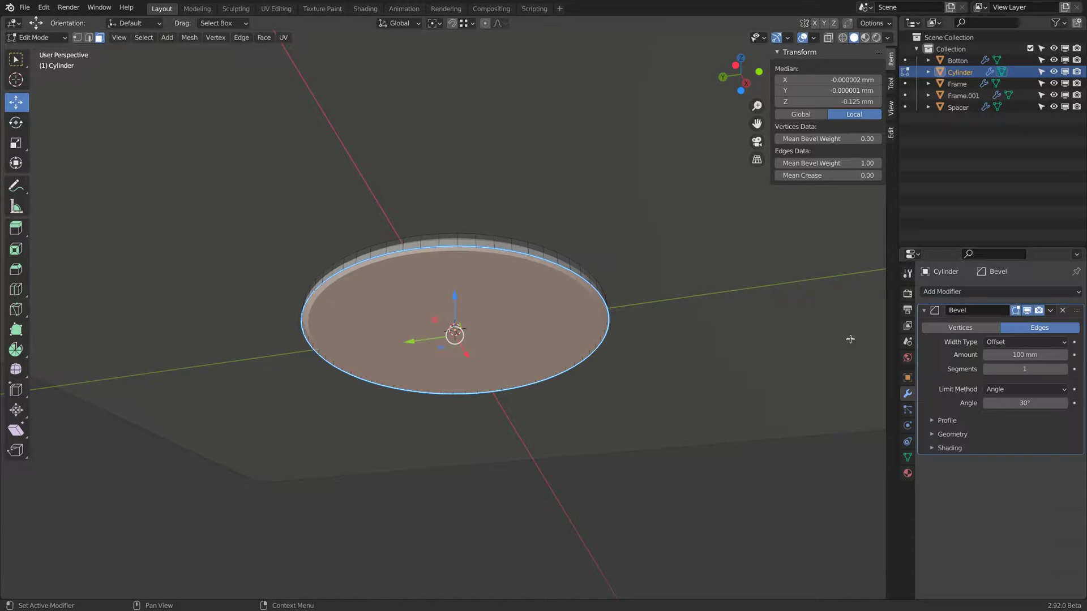
click(1018, 354)
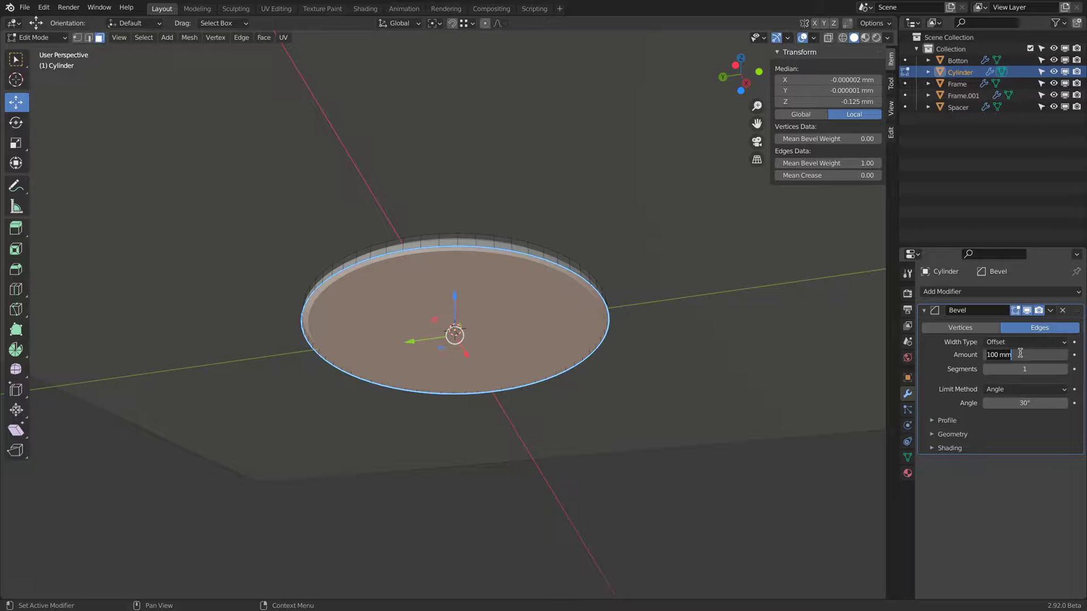
key(BackSpace)
key(Return)
click(1026, 368)
text(10)
key(Return)
click(1020, 389)
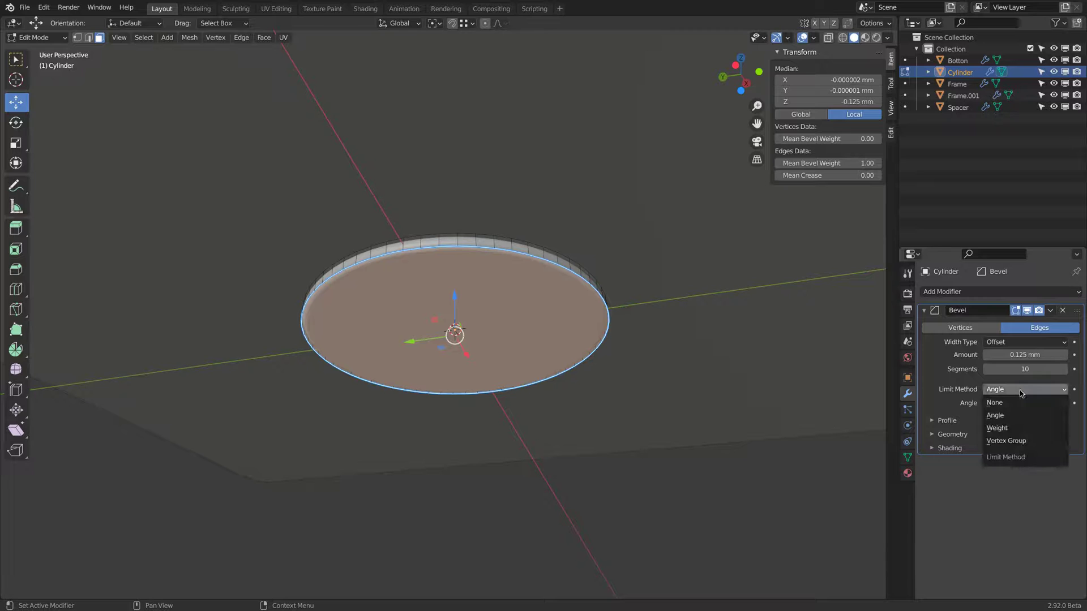
click(1022, 427)
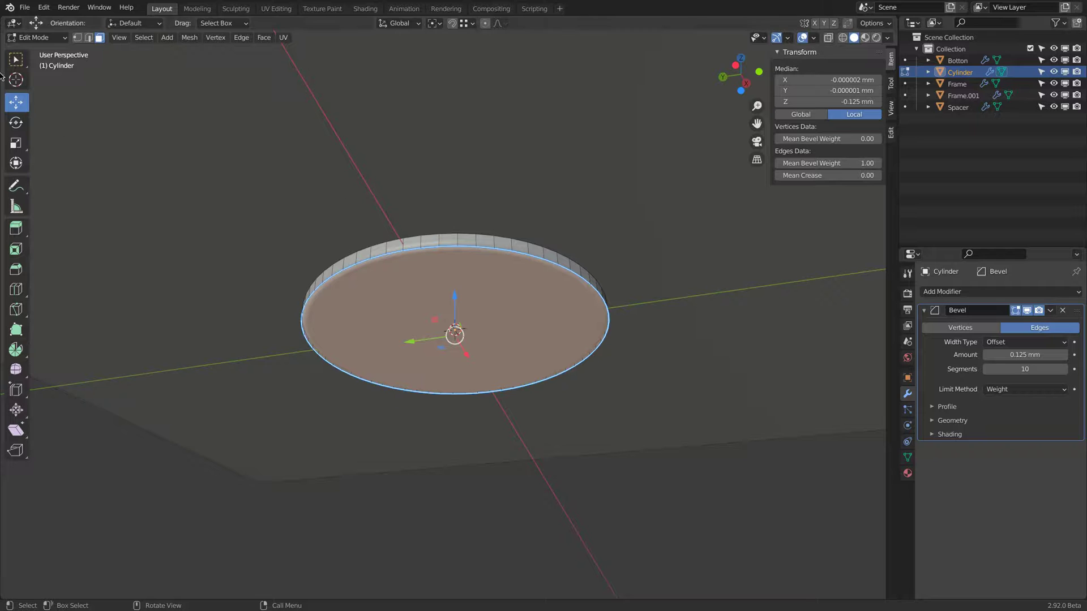
- Return to Object Mode, shade the cylinder smooth and enable Auto Smooth on its normals
click(33, 37)
click(34, 51)
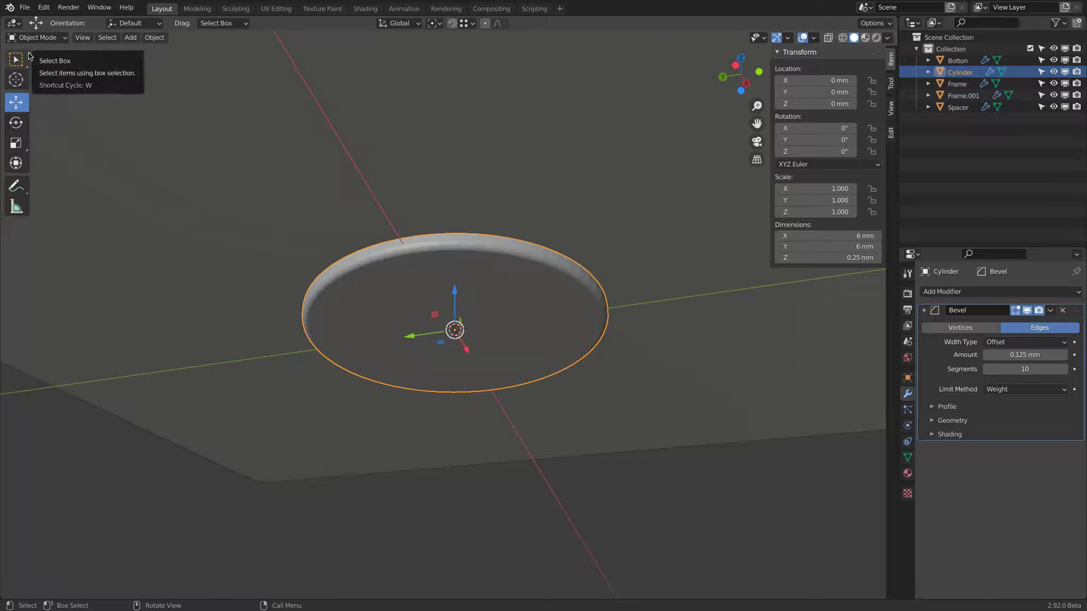
right_click(482, 249)
click(477, 246)
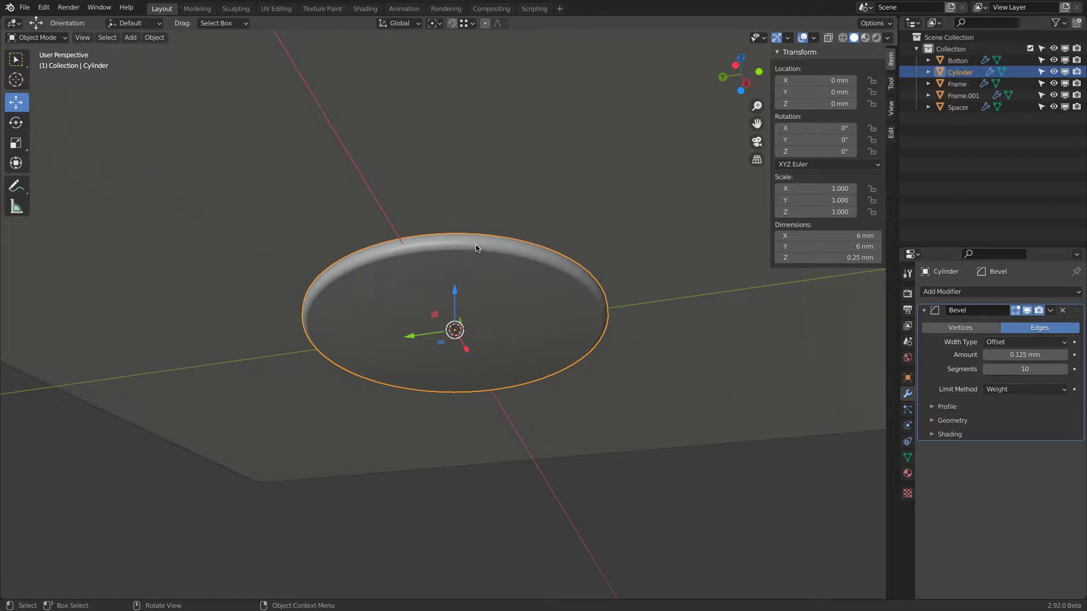
click(907, 458)
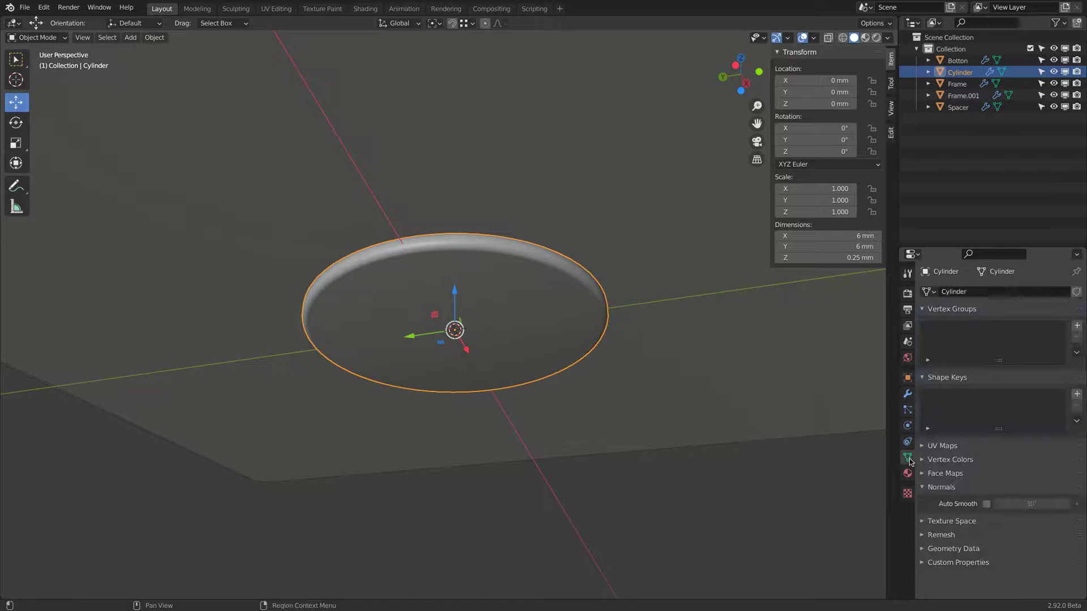
click(986, 503)
- Viewed from below, snap the cylinder to the outer edges at the trackpad's corner, at X -77 mm and Y -54.5 mm, using Edge snapping
scroll(558, 325, down, 10)
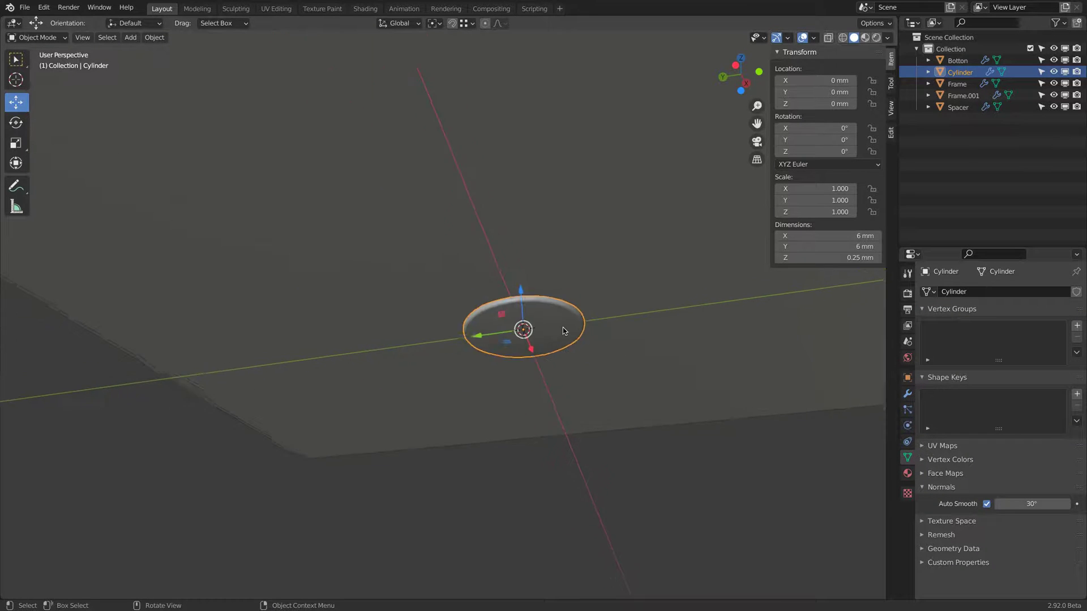
click(740, 91)
scroll(493, 270, down, 4)
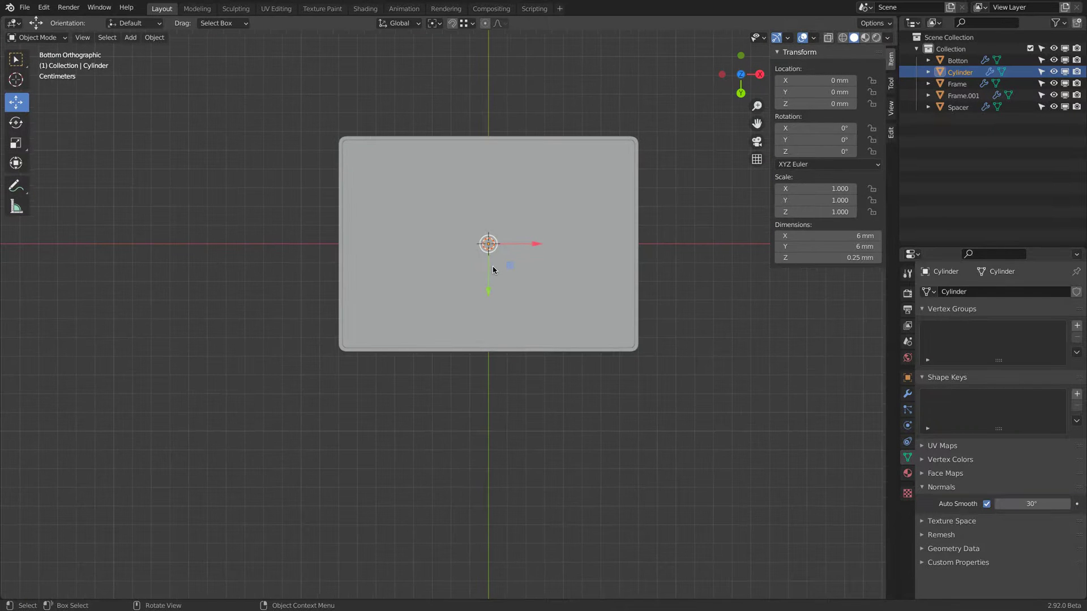
click(470, 24)
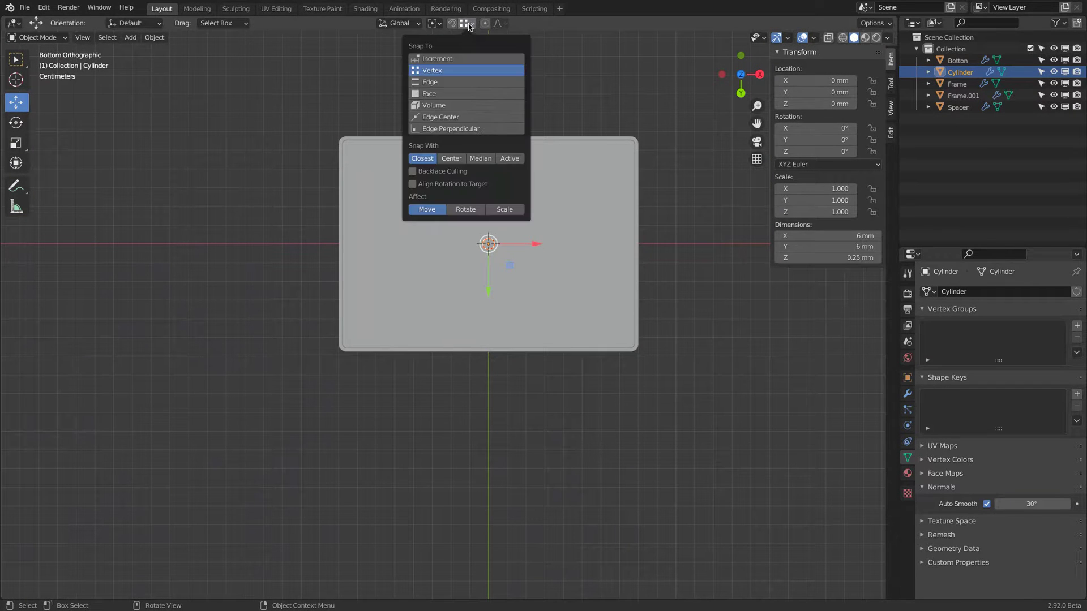
click(435, 83)
drag(537, 246, 339, 245)
drag(343, 294, 354, 128)
- Offset the cylinder inward from the corner by 4 mm along X and 4 mm along Y
scroll(355, 128, up, 10)
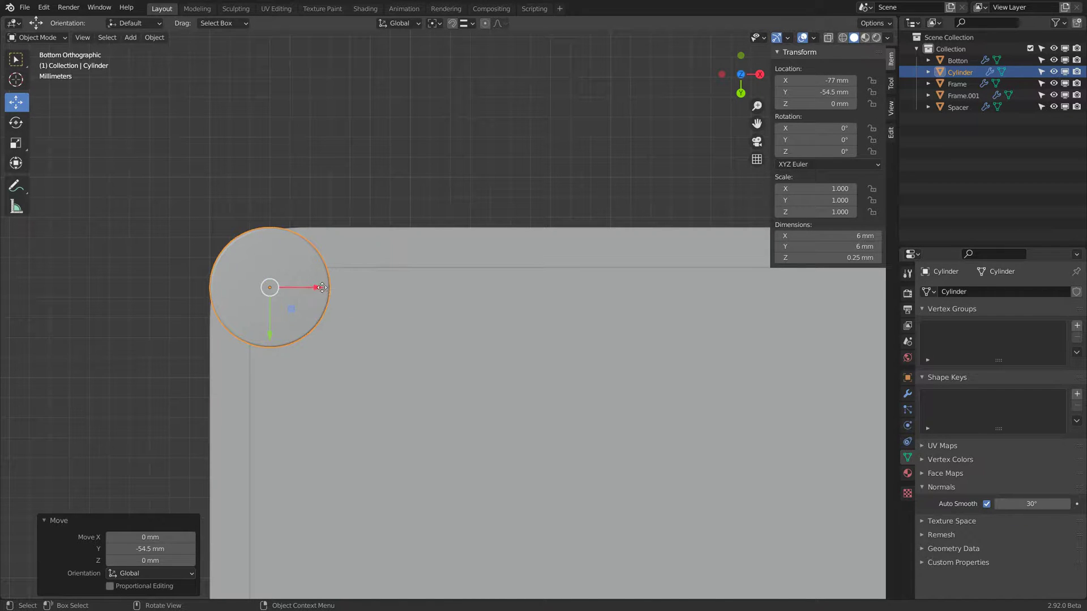
drag(317, 287, 372, 287)
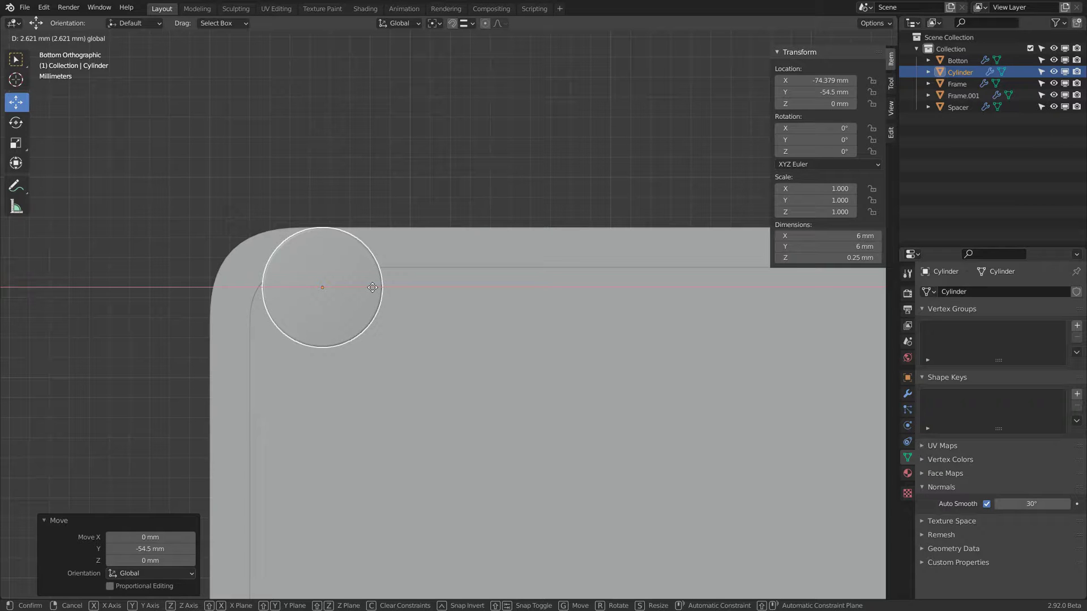
mouse_move(372, 287)
mouse_down()
mouse_move(396, 288)
mouse_move(371, 288)
mouse_up()
click(154, 536)
text(4)
key(Return)
drag(351, 341, 351, 389)
click(145, 548)
text(4)
key(Return)
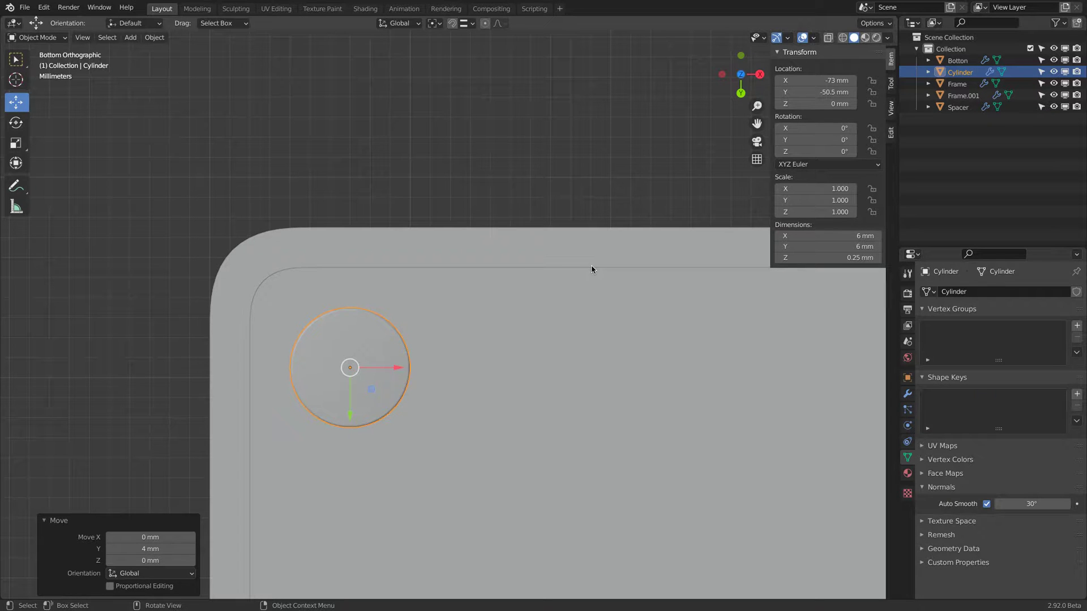
- Enter Edit Mode on the cylinder and snap the 3D cursor to the center of its bottom face
scroll(478, 250, down, 10)
middle_drag(477, 250, 475, 305)
click(742, 74)
scroll(398, 354, up, 7)
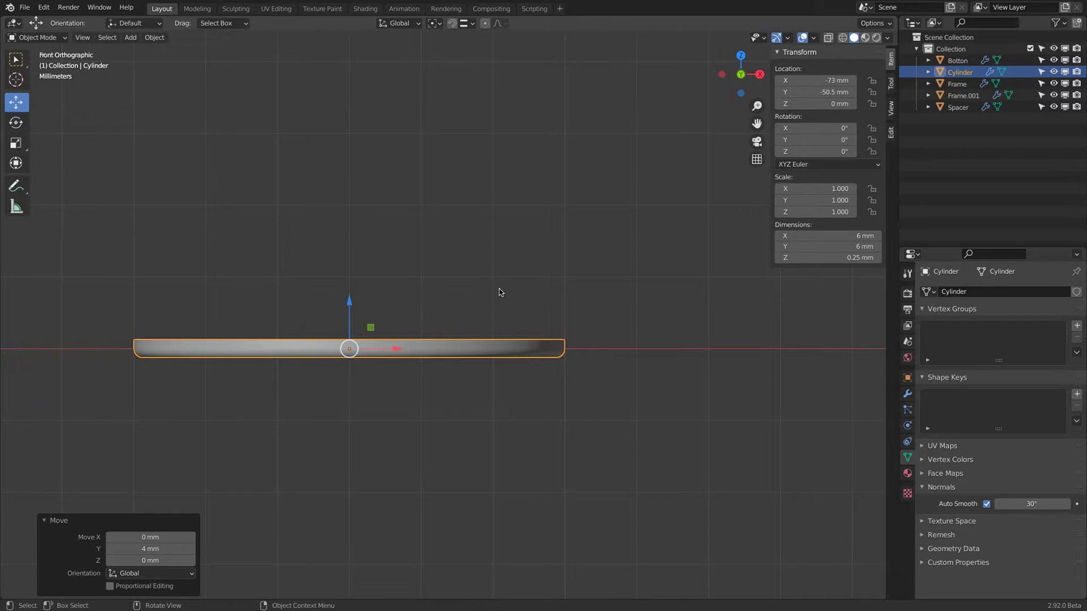
scroll(498, 289, down, 5)
middle_drag(494, 290, 494, 268)
click(53, 38)
click(367, 159)
click(351, 159)
click(57, 39)
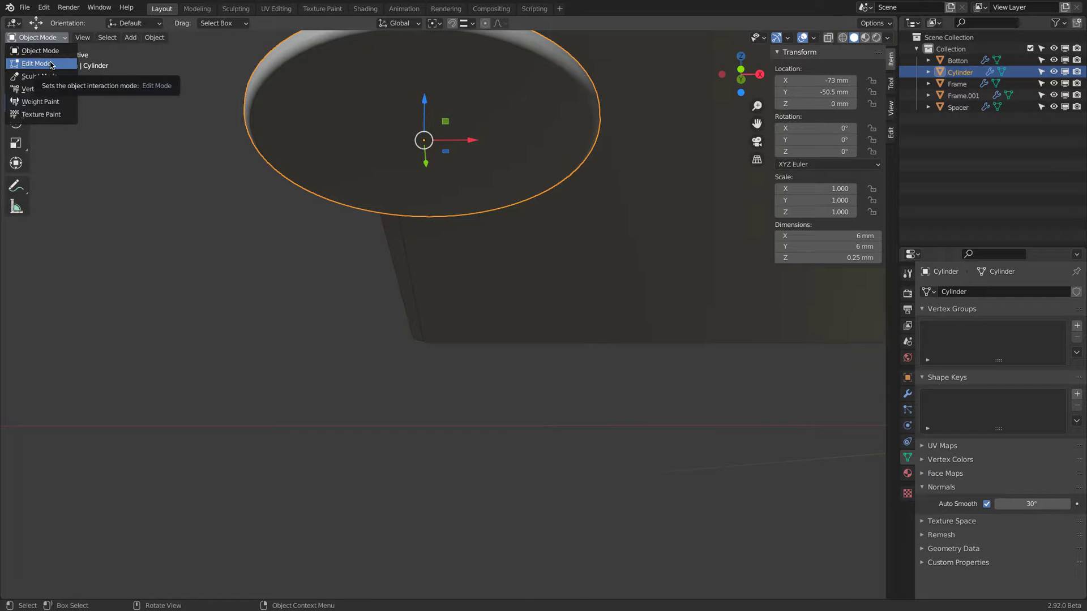
click(51, 65)
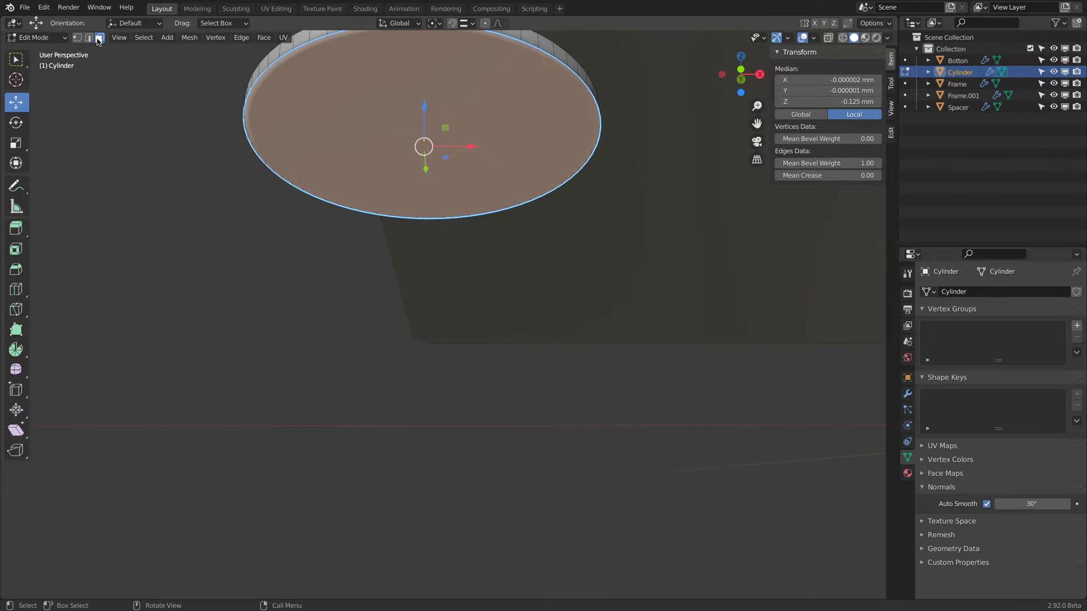
key(shift+s)
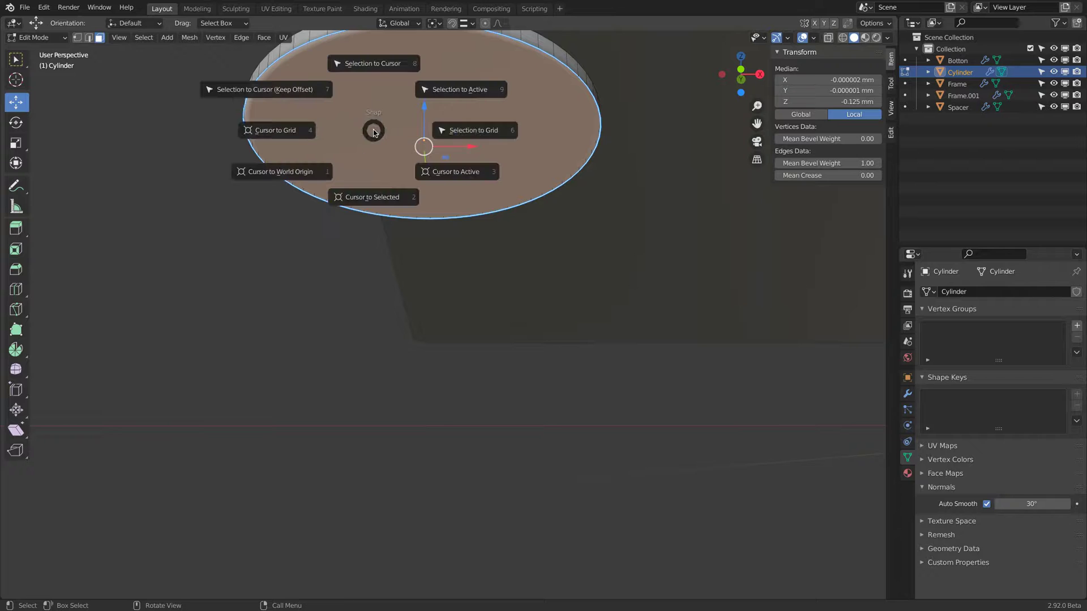
click(374, 202)
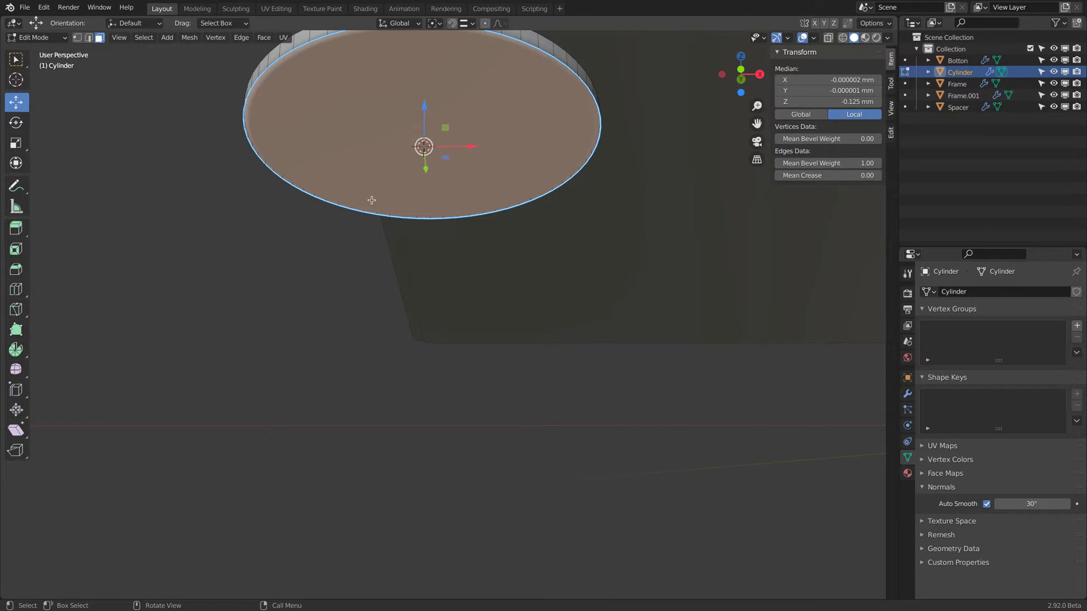
- Return to Object Mode and set the cylinder's origin to the 3D cursor
click(40, 38)
click(33, 48)
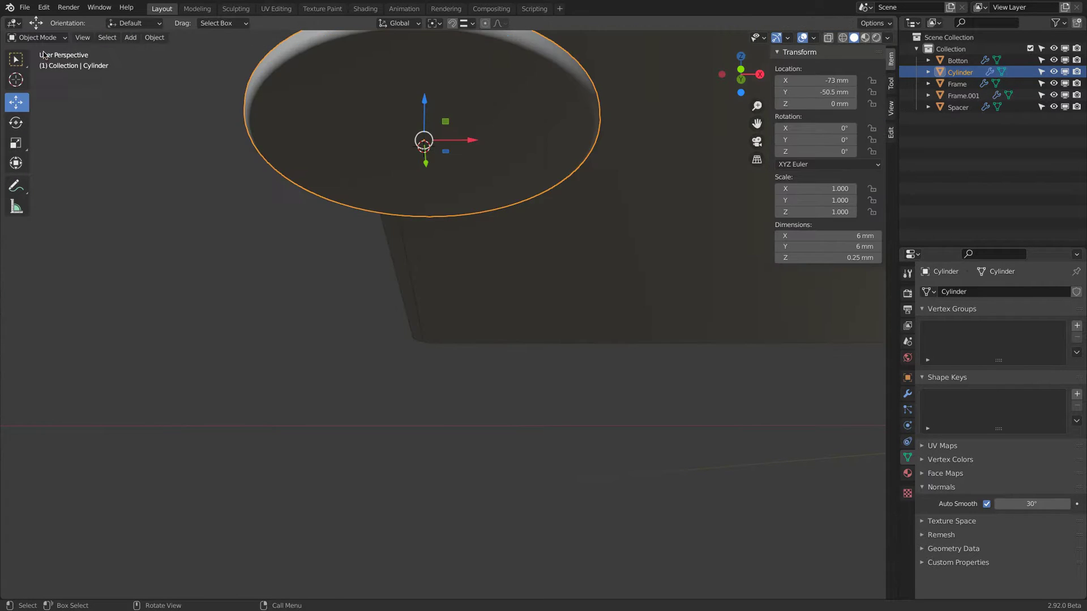
right_click(299, 121)
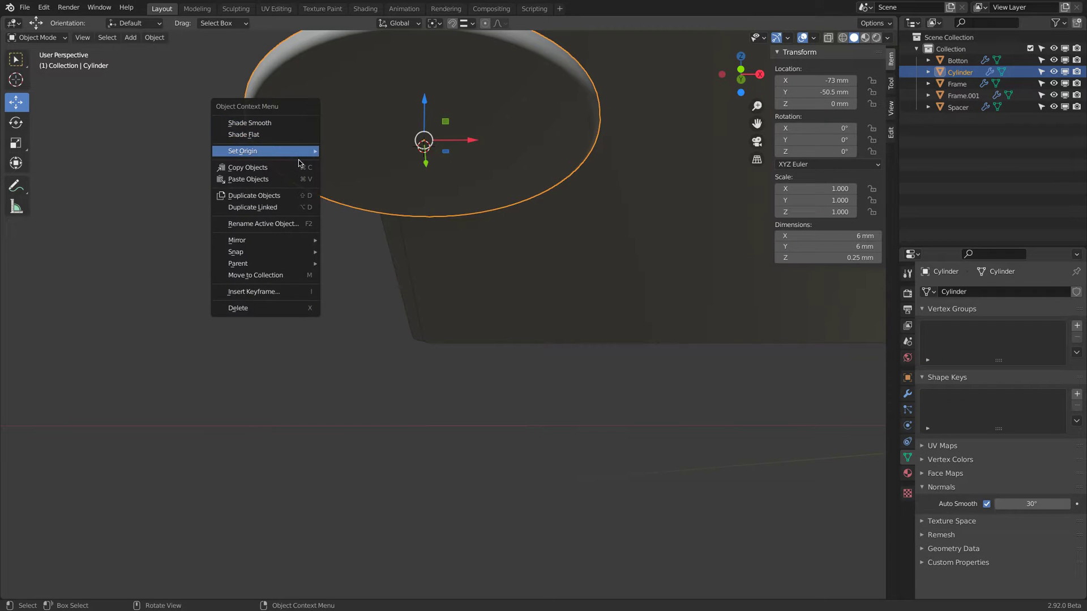
mouse_move(298, 158)
click(405, 181)
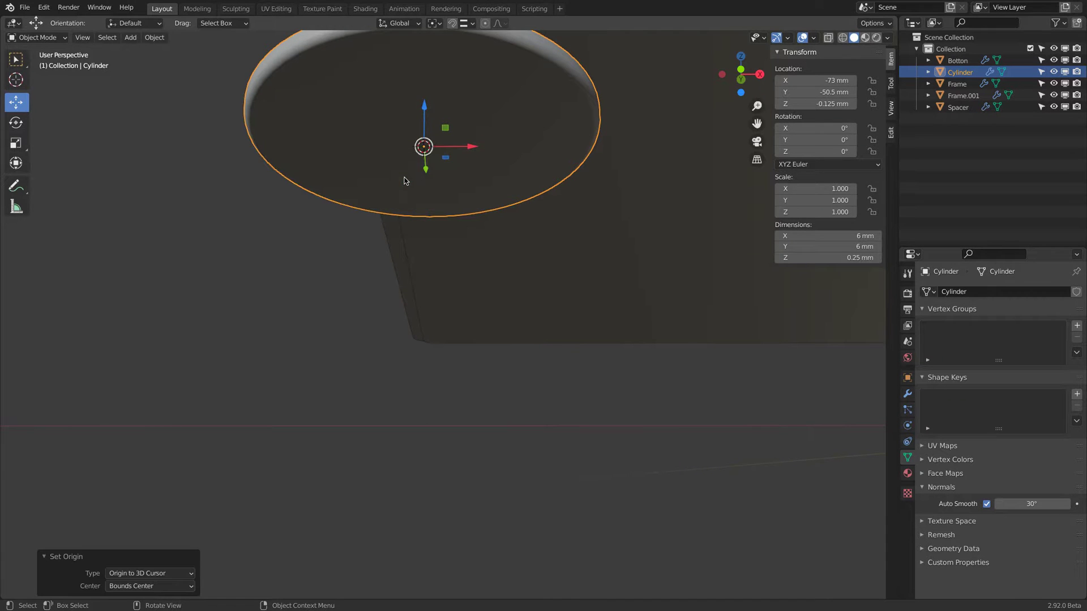
- Set the cylinder's Z location to 0 mm
click(798, 104)
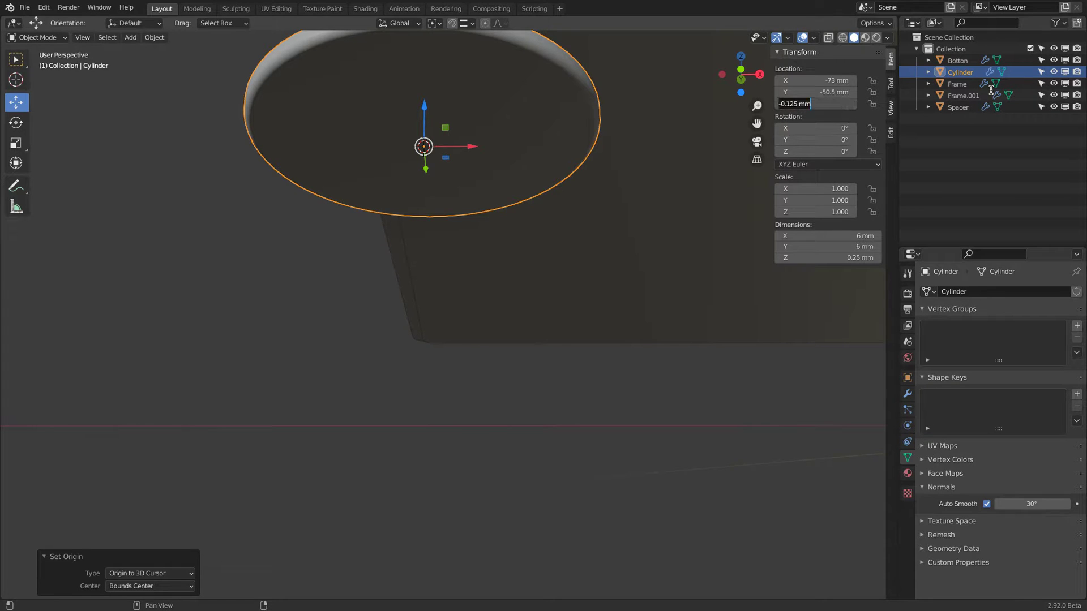
text(0)
key(Return)
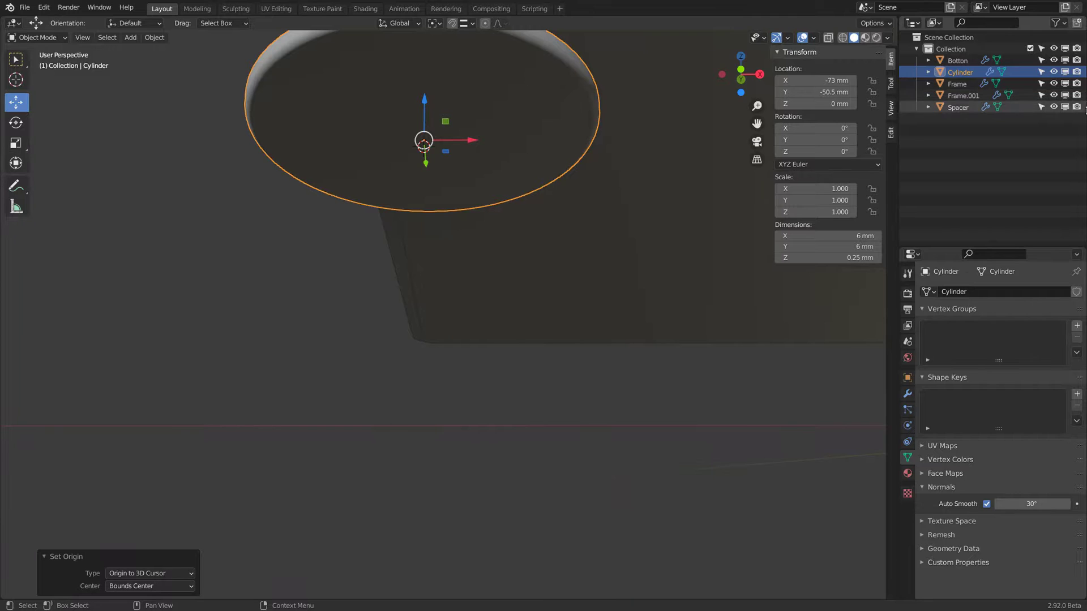
- Select the bottom plate, frame, spacer and top plate and move them down 20.666 mm along Z, snapped onto the top of the cylinder
click(748, 78)
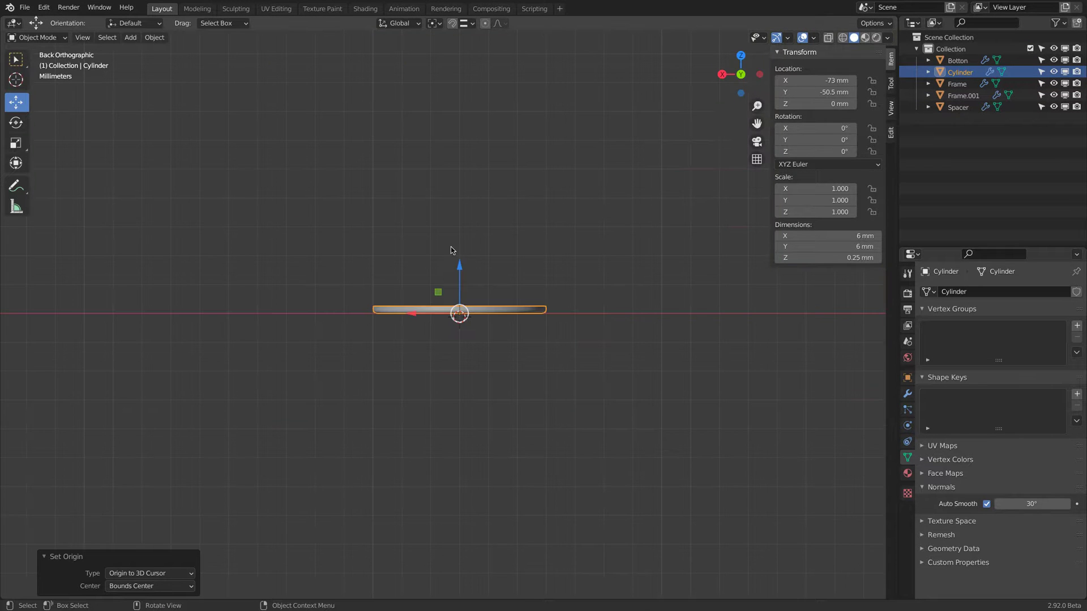
scroll(397, 342, down, 10)
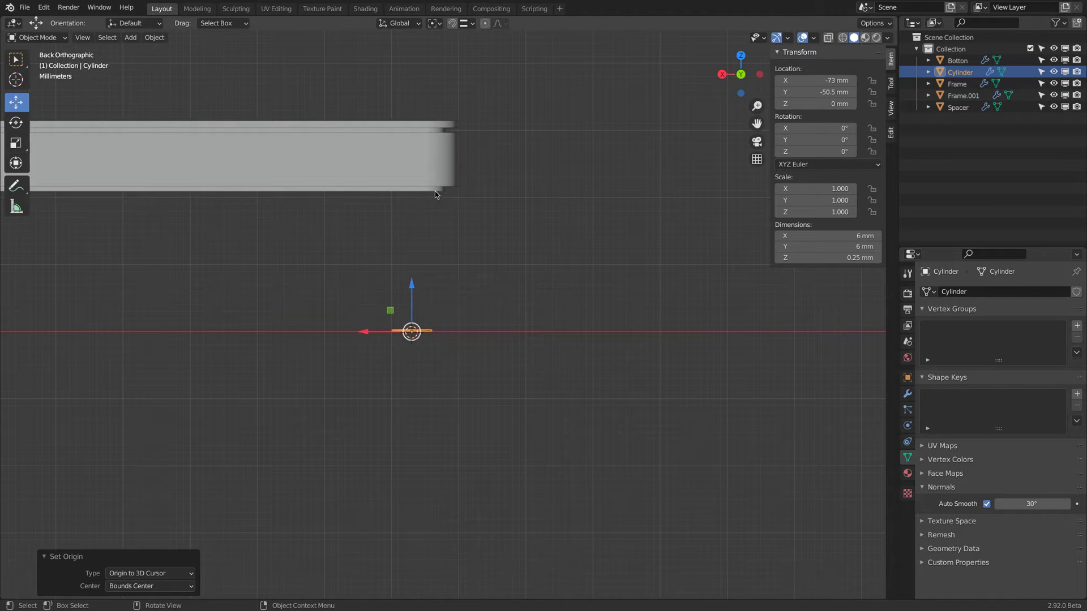
click(447, 170)
shift+click(446, 164)
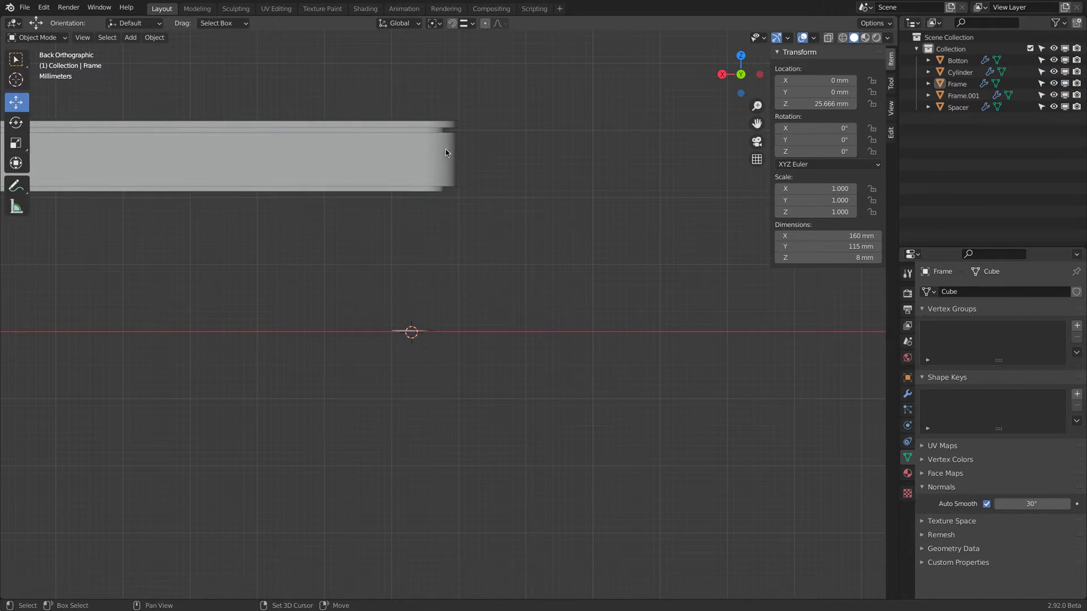
click(433, 195)
shift+click(450, 158)
shift+click(436, 129)
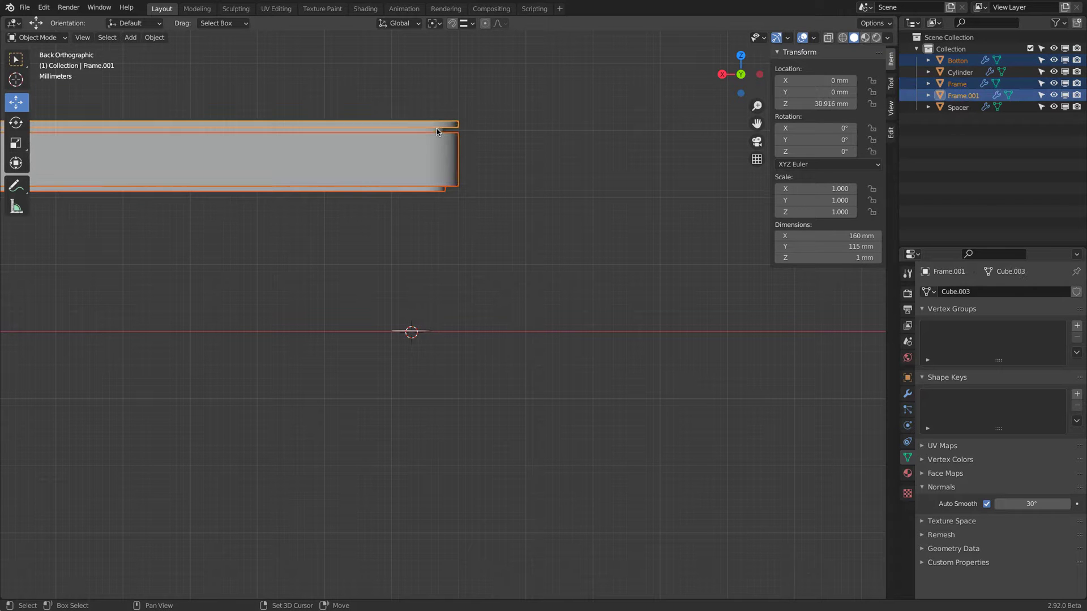
shift+click(442, 131)
scroll(466, 121, up, 4)
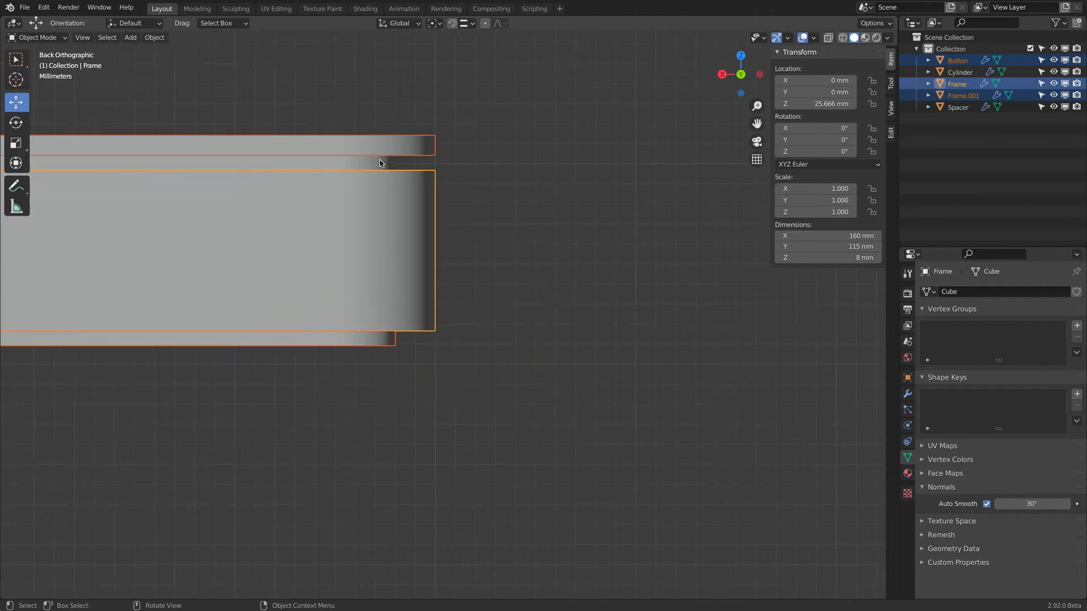
shift+click(380, 173)
scroll(386, 178, down, 14)
scroll(383, 189, up, 2)
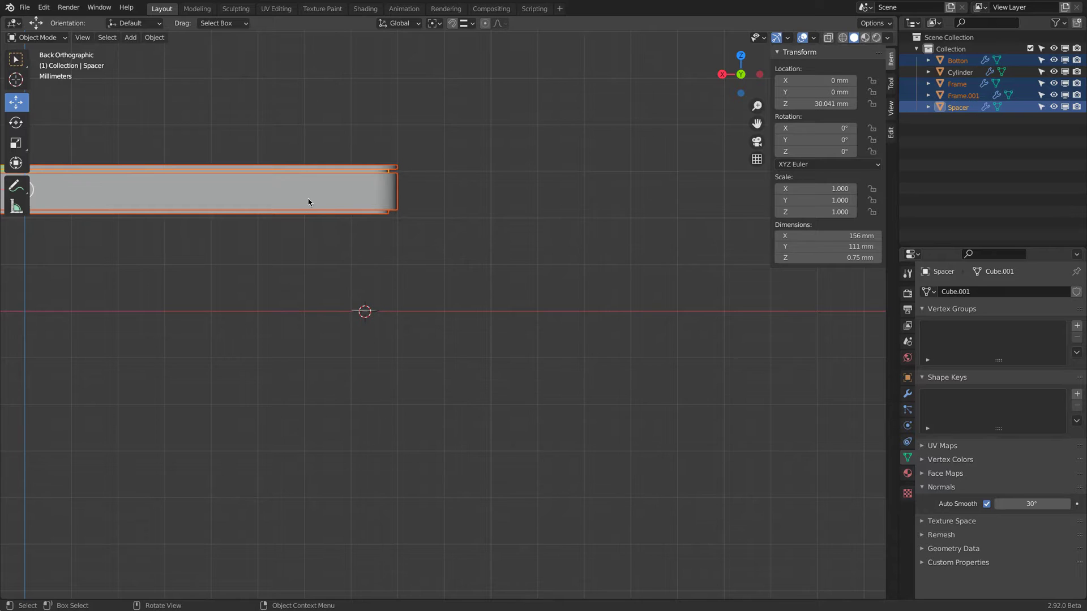
scroll(357, 238, up, 4)
key(g)
key(z)
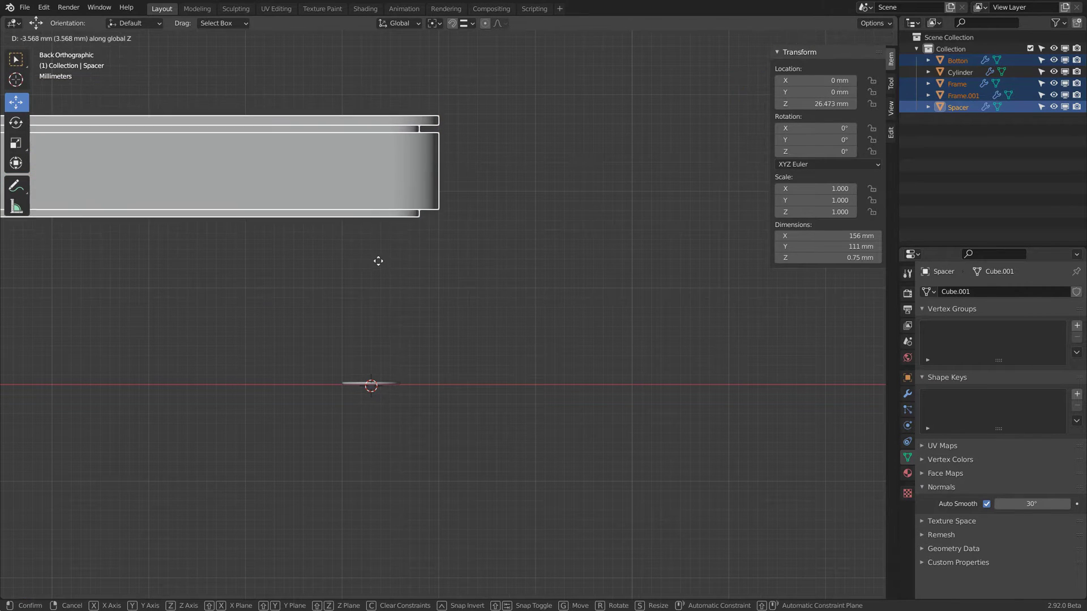
key(ctrl)
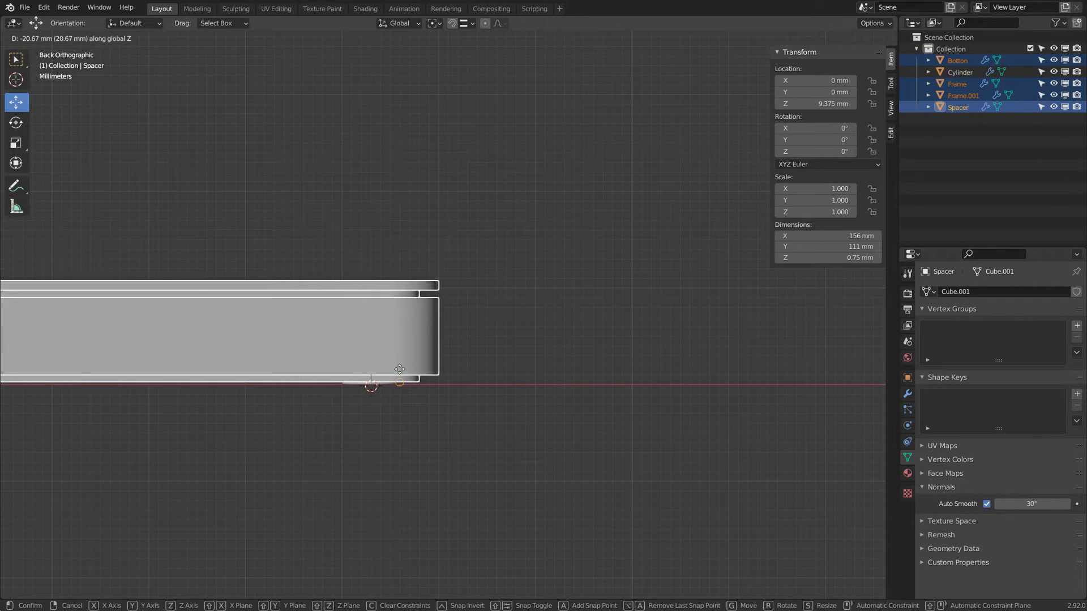
click(383, 369)
scroll(339, 337, up, 4)
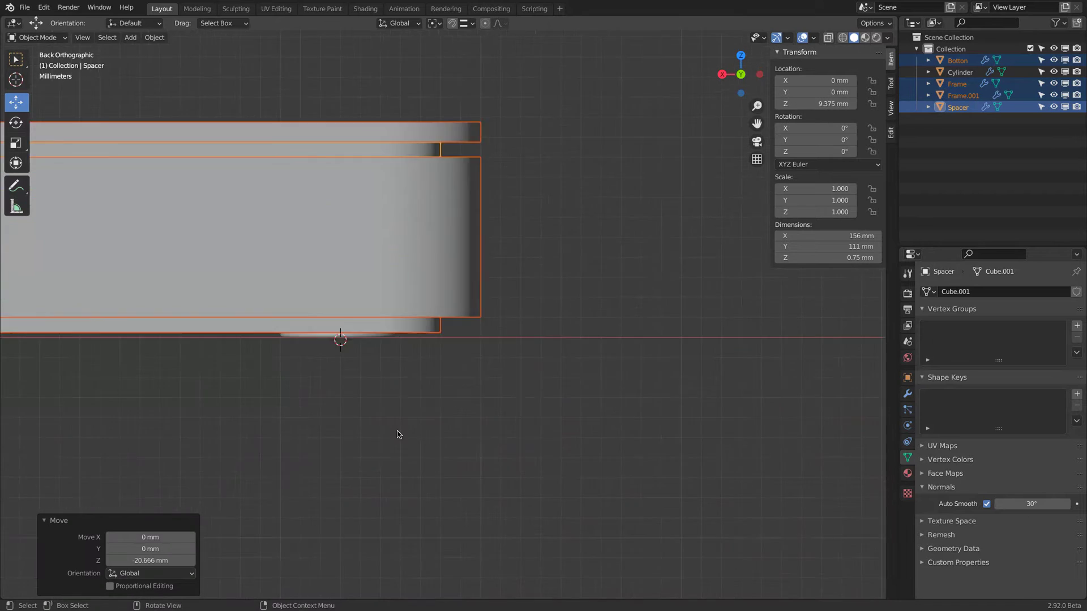
scroll(399, 436, down, 6)
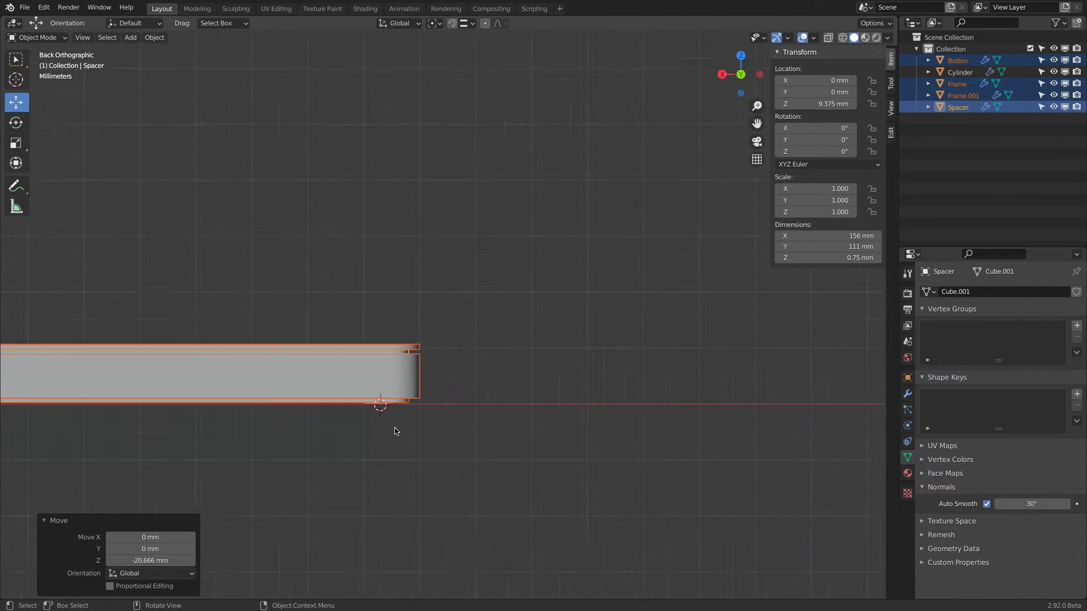
- Add a Mirror modifier to the cylinder on the X and Y axes with Botton as the mirror object, then deselect the feet
middle_drag(376, 417, 578, 228)
scroll(364, 251, up, 4)
scroll(577, 229, down, 2)
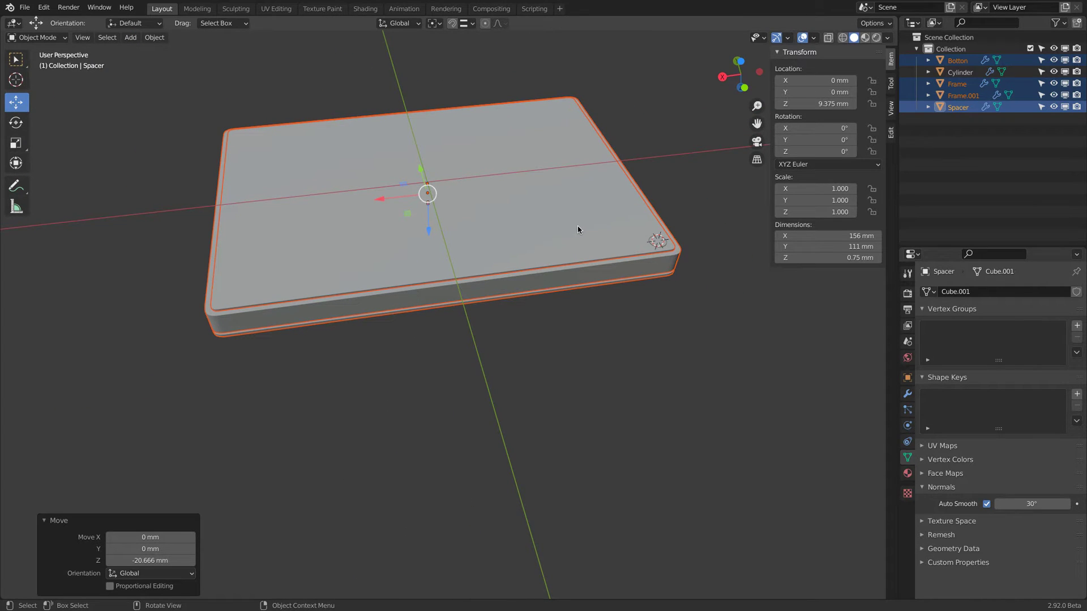
click(657, 243)
click(907, 395)
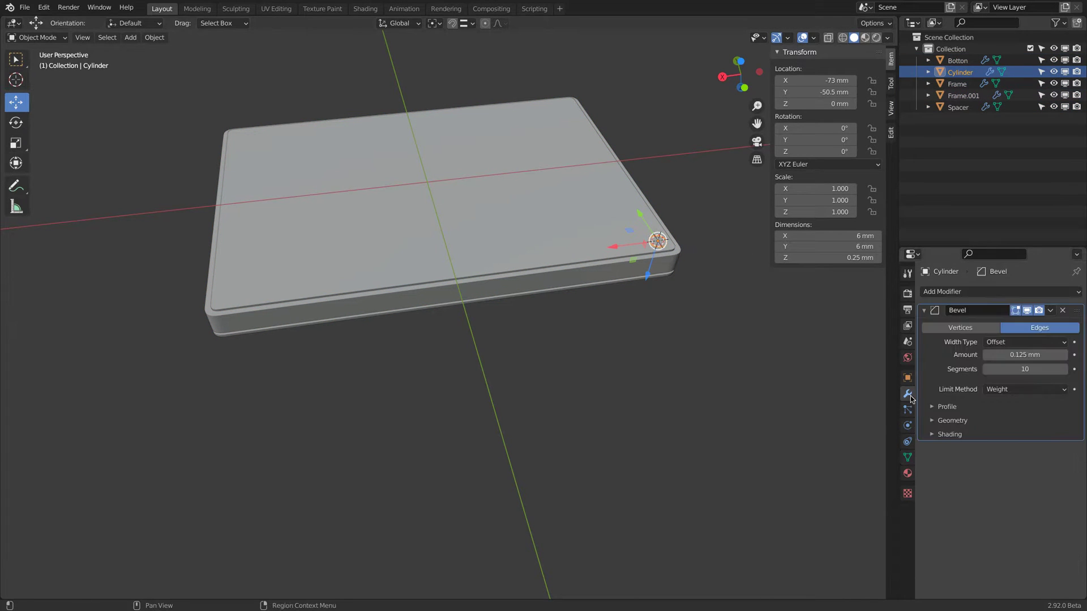
click(956, 292)
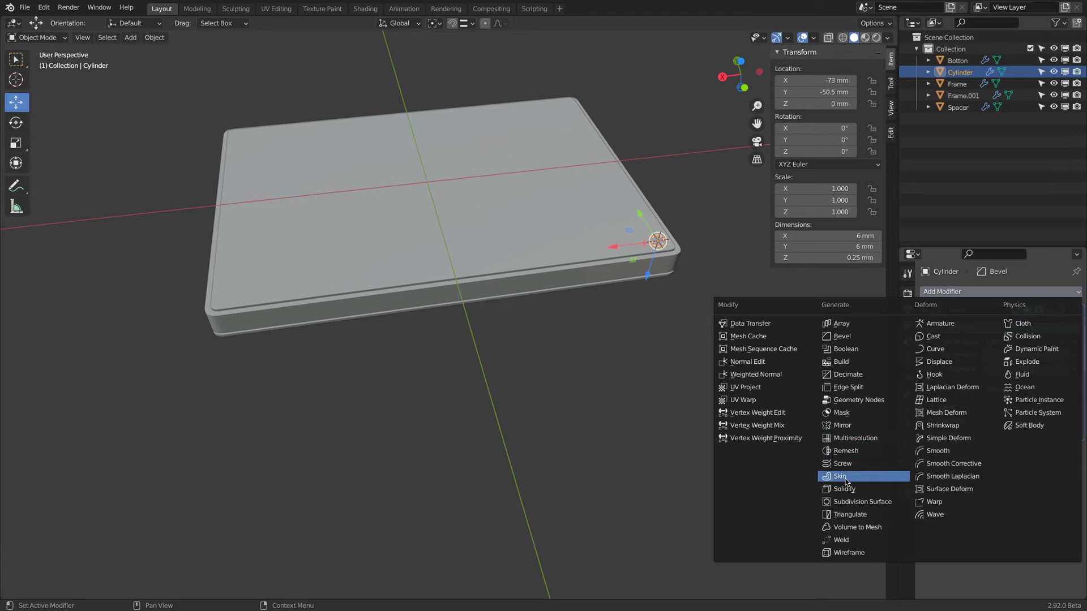
click(842, 425)
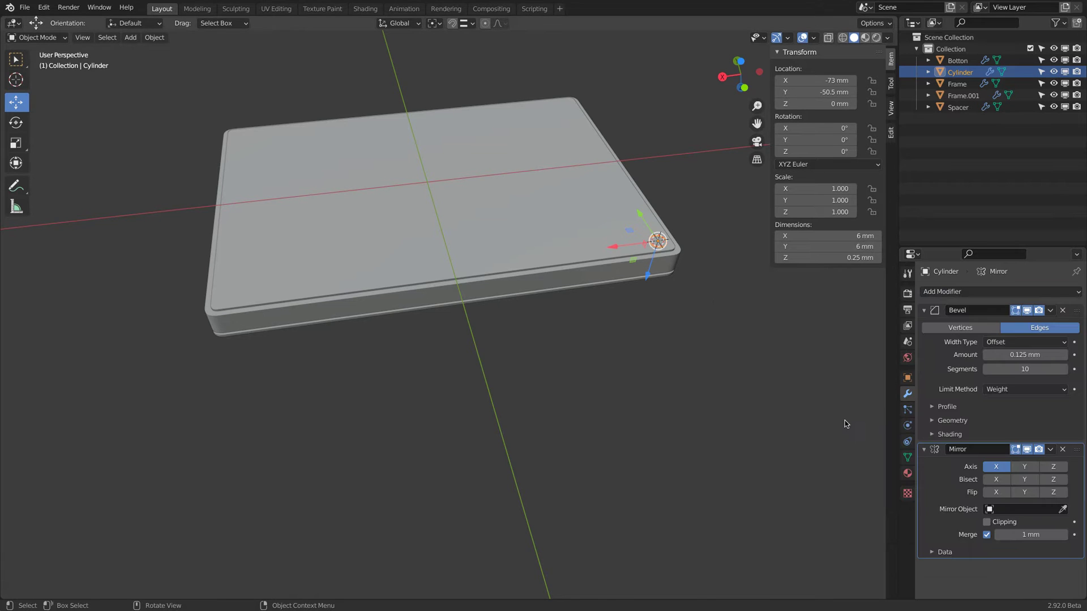
click(1025, 466)
click(1064, 509)
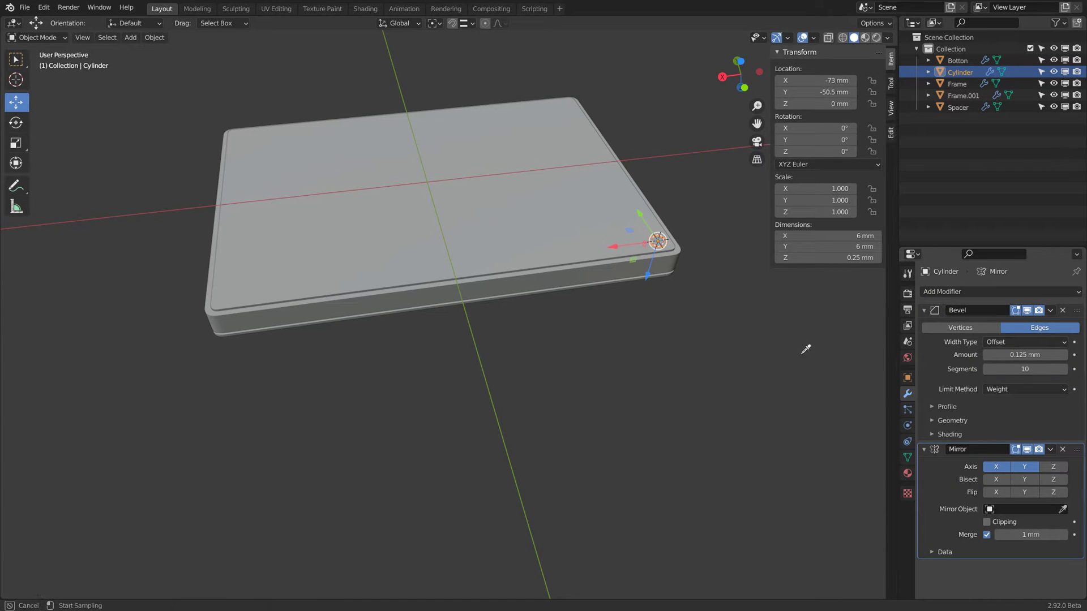
click(962, 60)
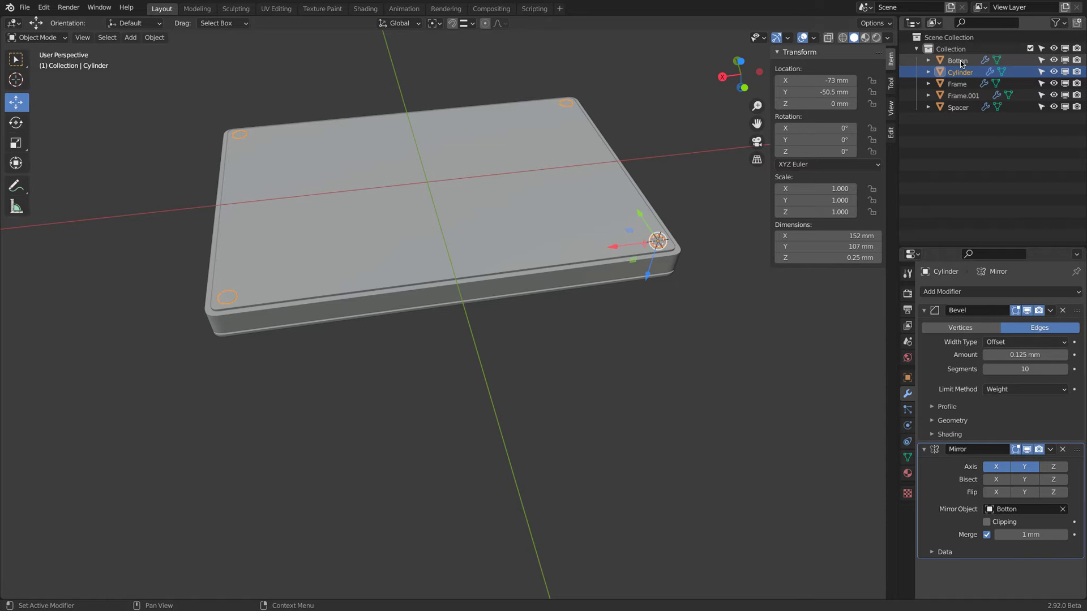
middle_drag(498, 170, 431, 279)
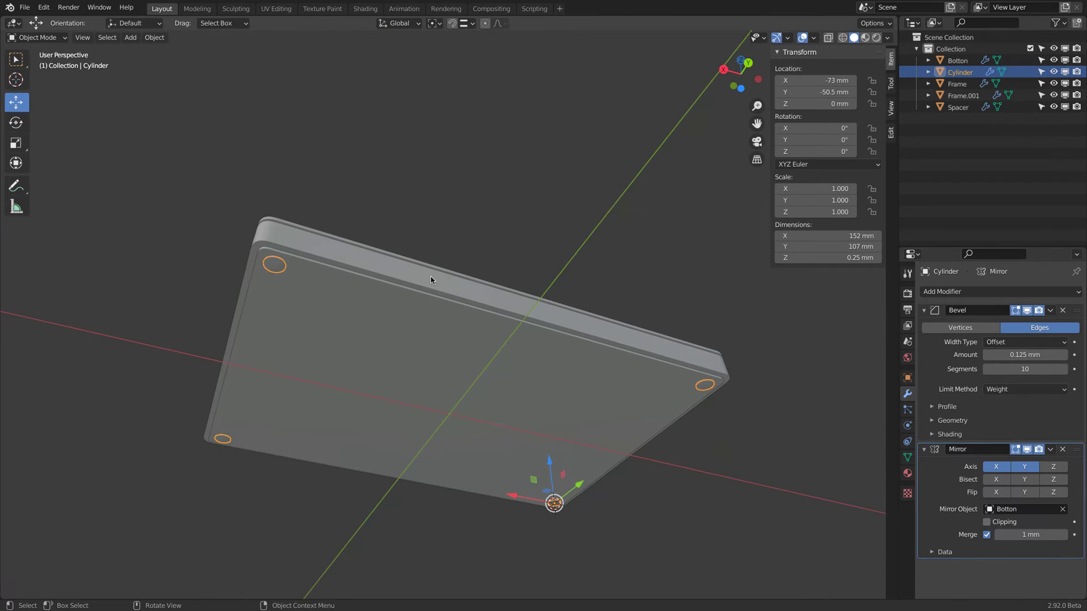
click(351, 124)
middle_drag(518, 193, 490, 205)
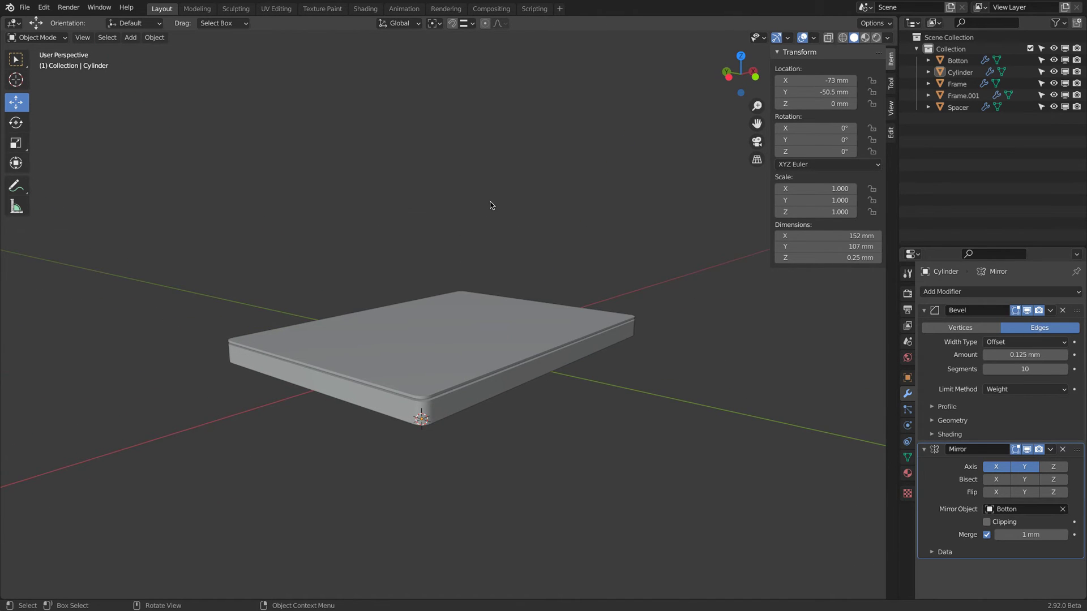